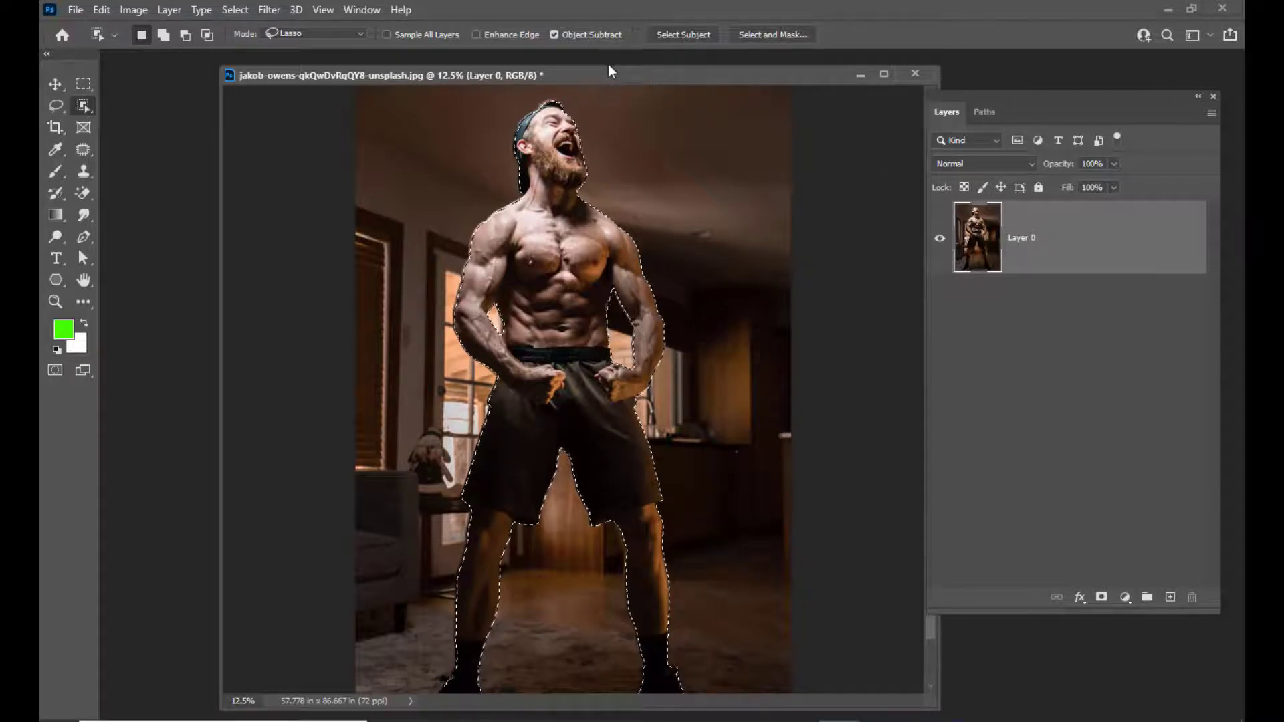
- Invert the selection around the man, delete the photo background to transparency and deselect
{"action": "left_click_drag", "start_coordinate": [608, 69], "coordinate": [595, 69]}
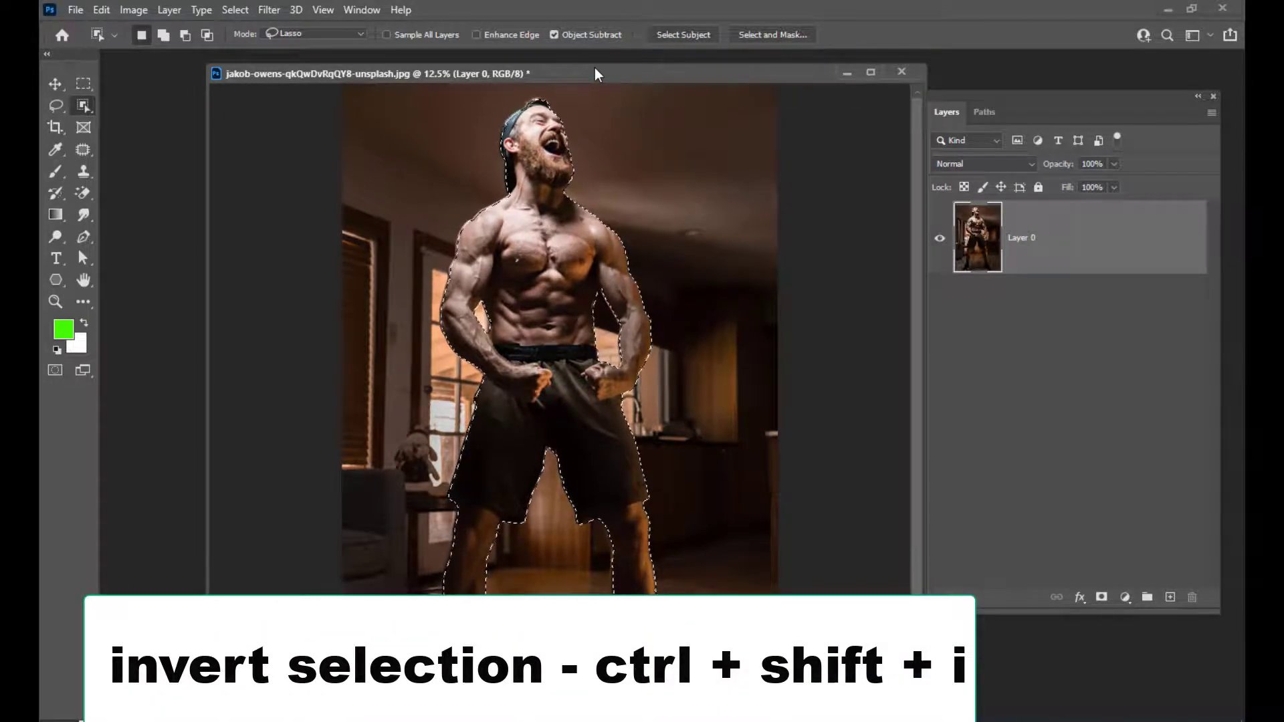
{"action": "key", "text": "ctrl+shift+i"}
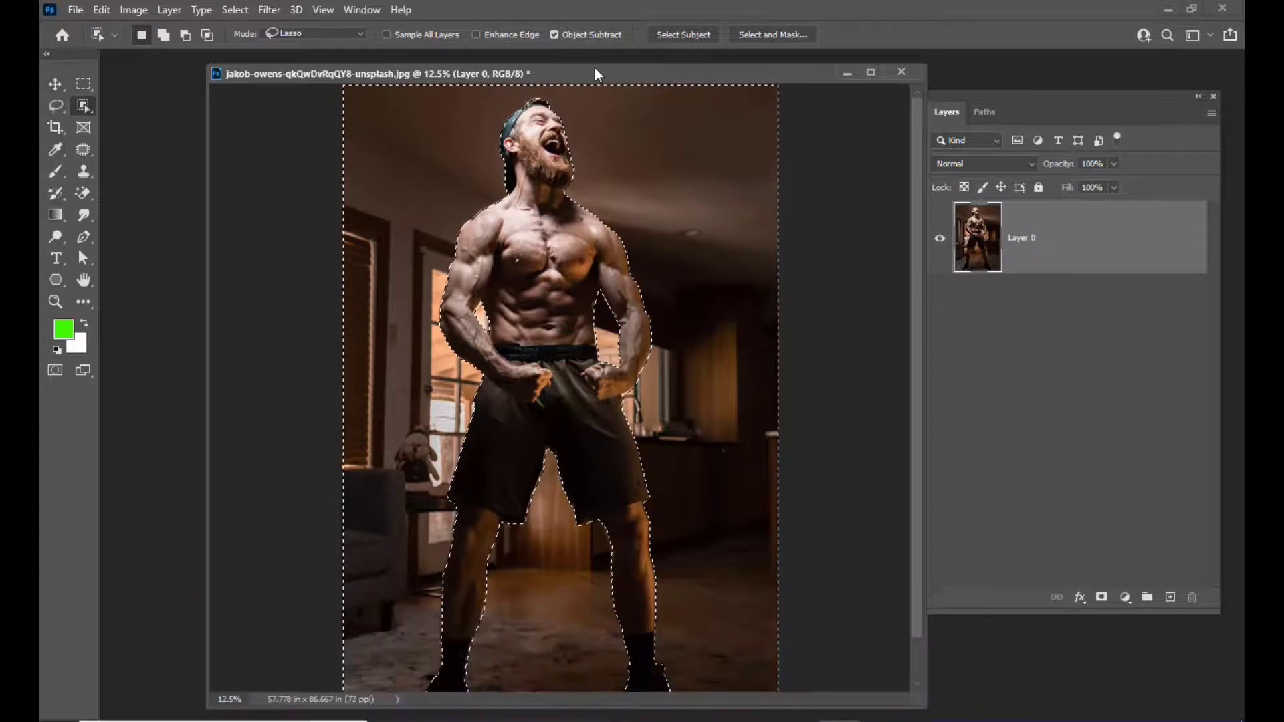
{"action": "key", "text": "Delete"}
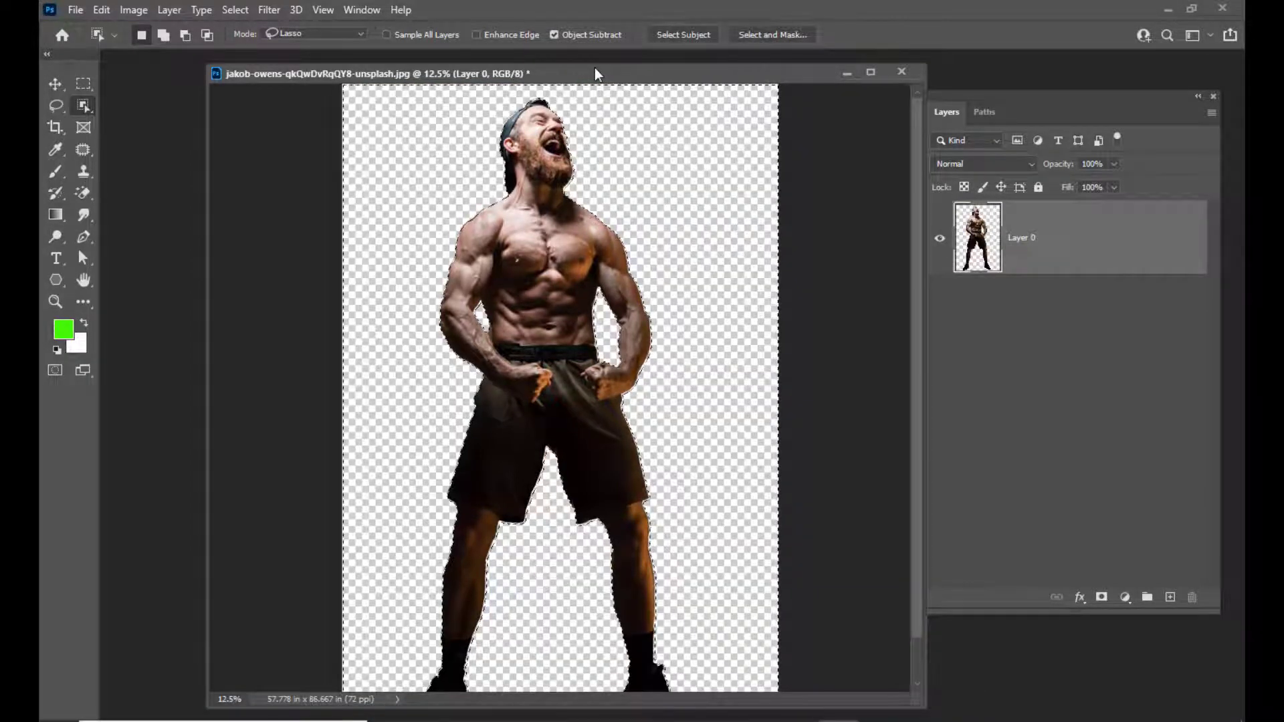
{"action": "key", "text": "ctrl+d"}
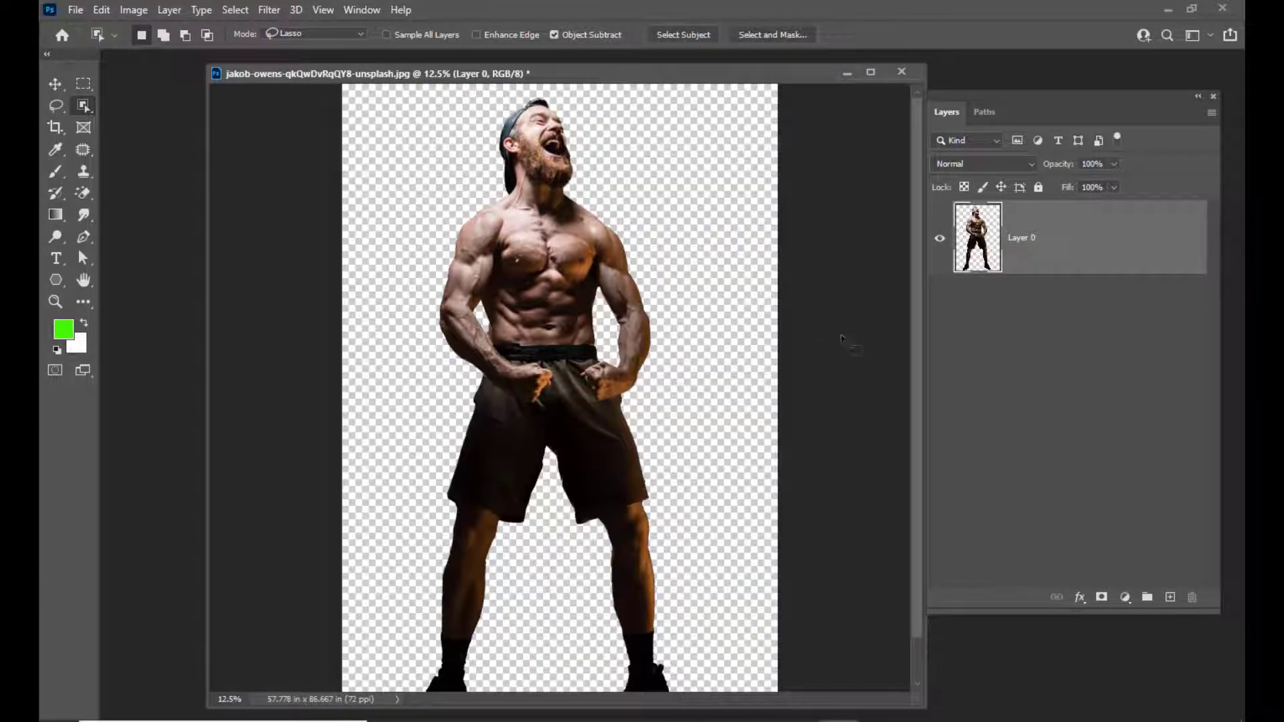
- Crop the image with a rectangular selection to the man's upper body, from above the head to just below the waist
{"action": "left_click", "coordinate": [83, 83]}
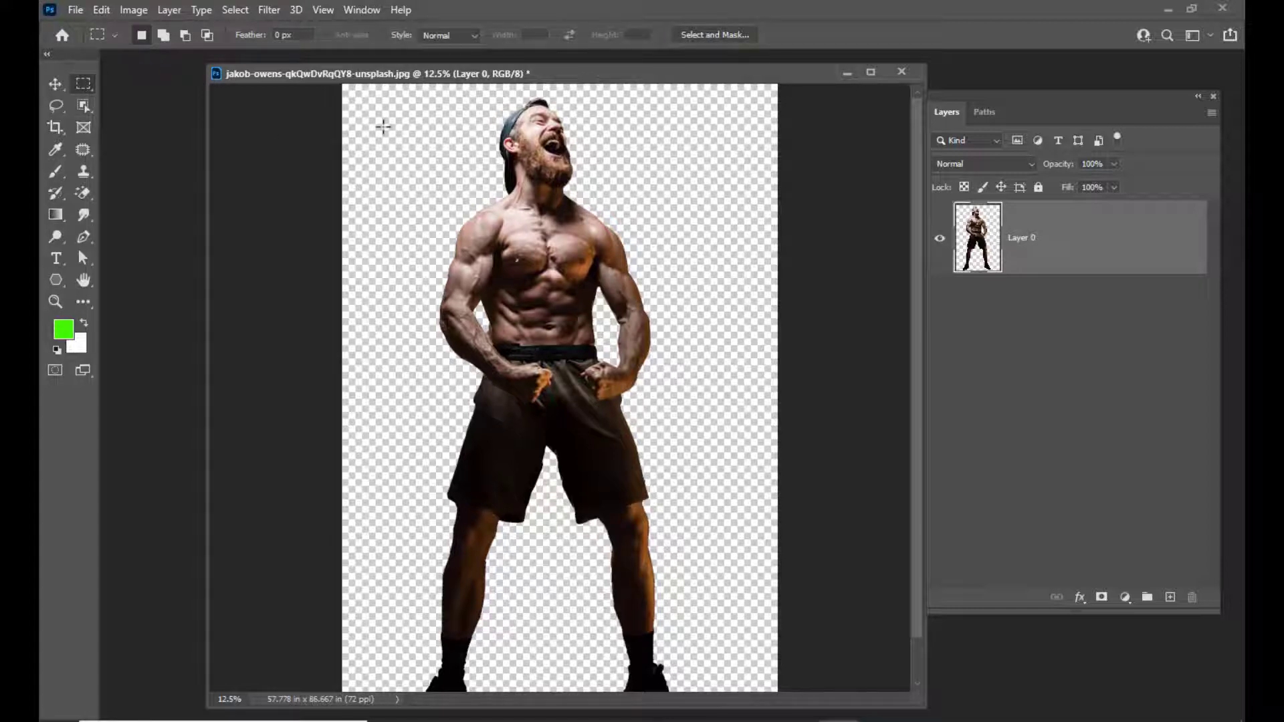
{"action": "key", "text": "ctrl+minus"}
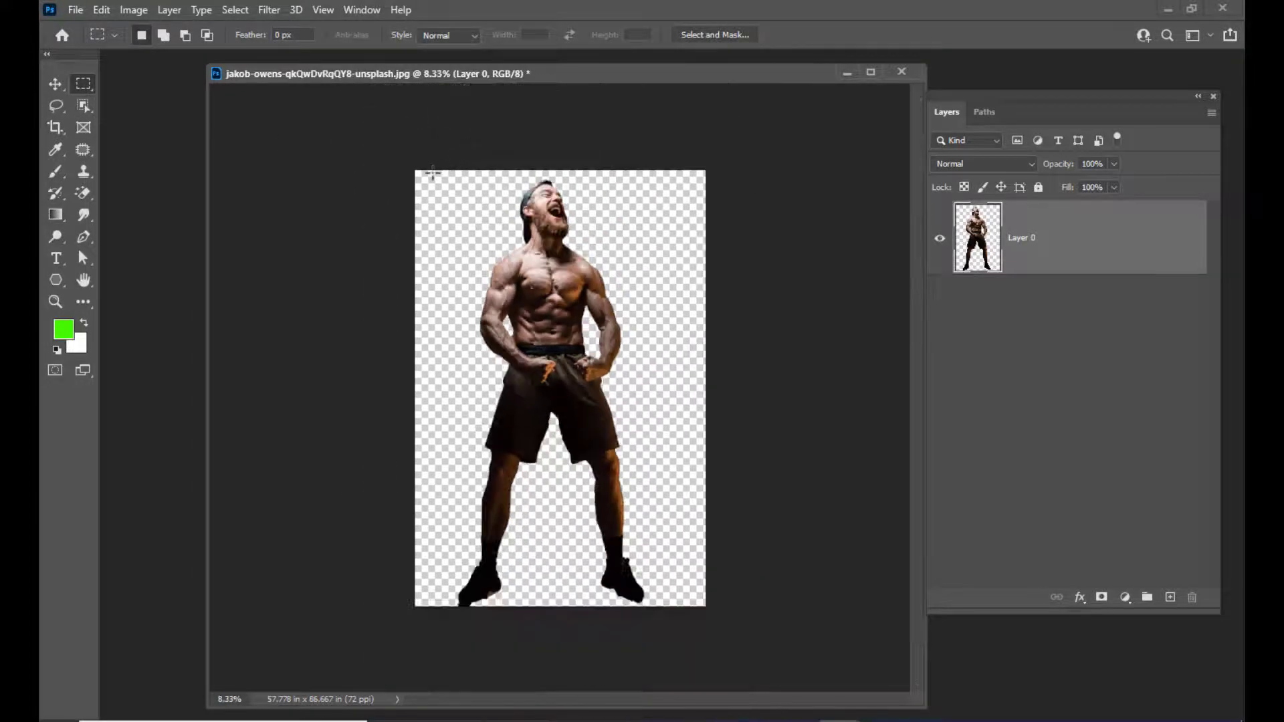
{"action": "left_click_drag", "start_coordinate": [433, 173], "coordinate": [702, 385]}
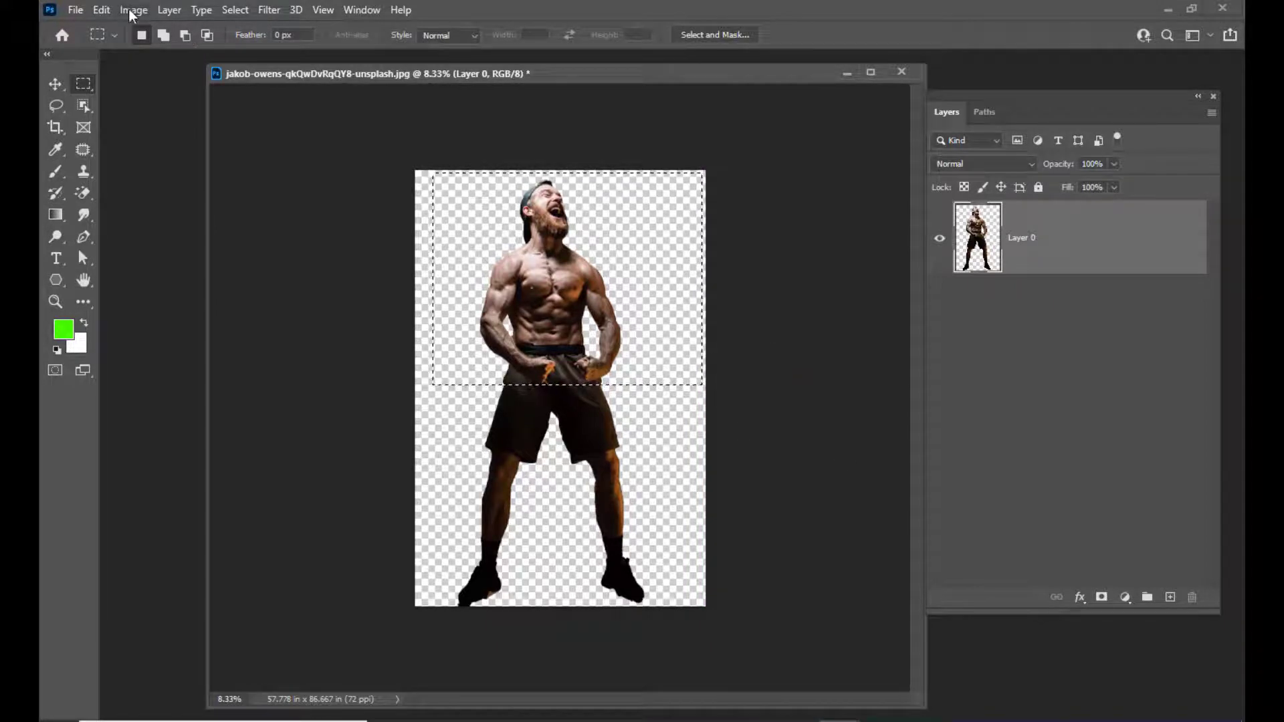
{"action": "left_click", "coordinate": [131, 10]}
{"action": "left_click", "coordinate": [187, 184]}
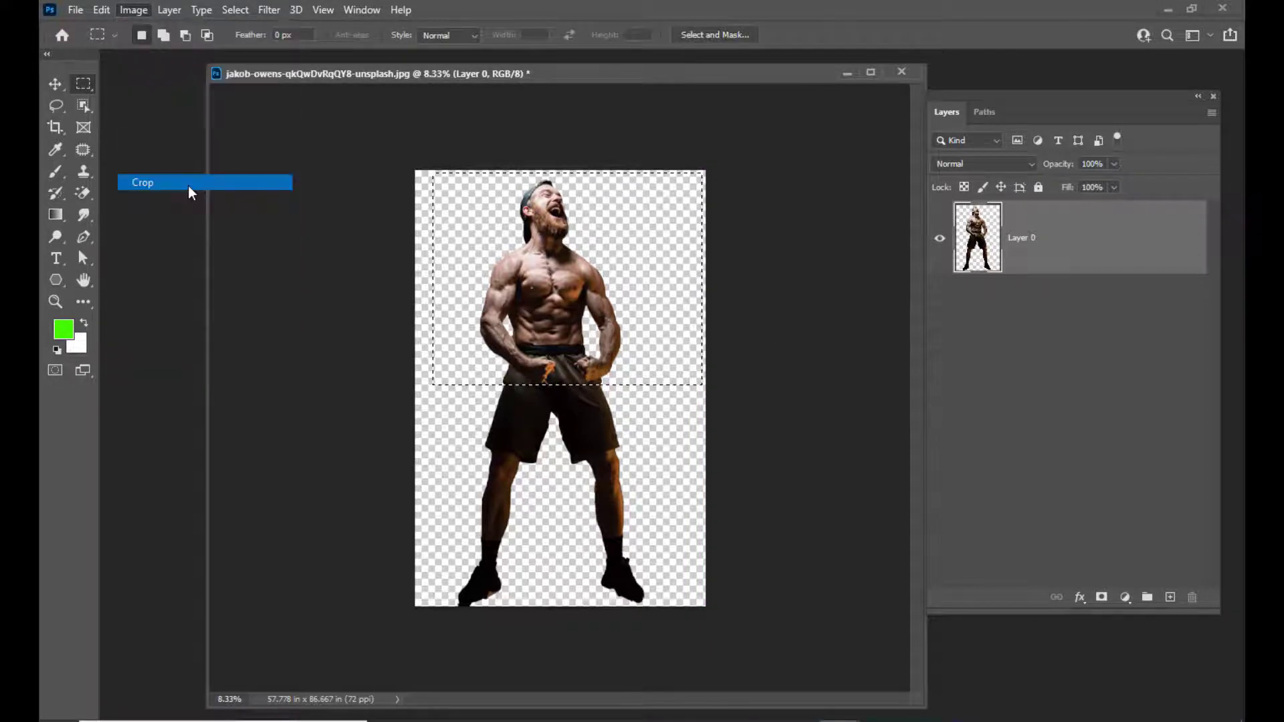
{"action": "key", "text": "ctrl+d"}
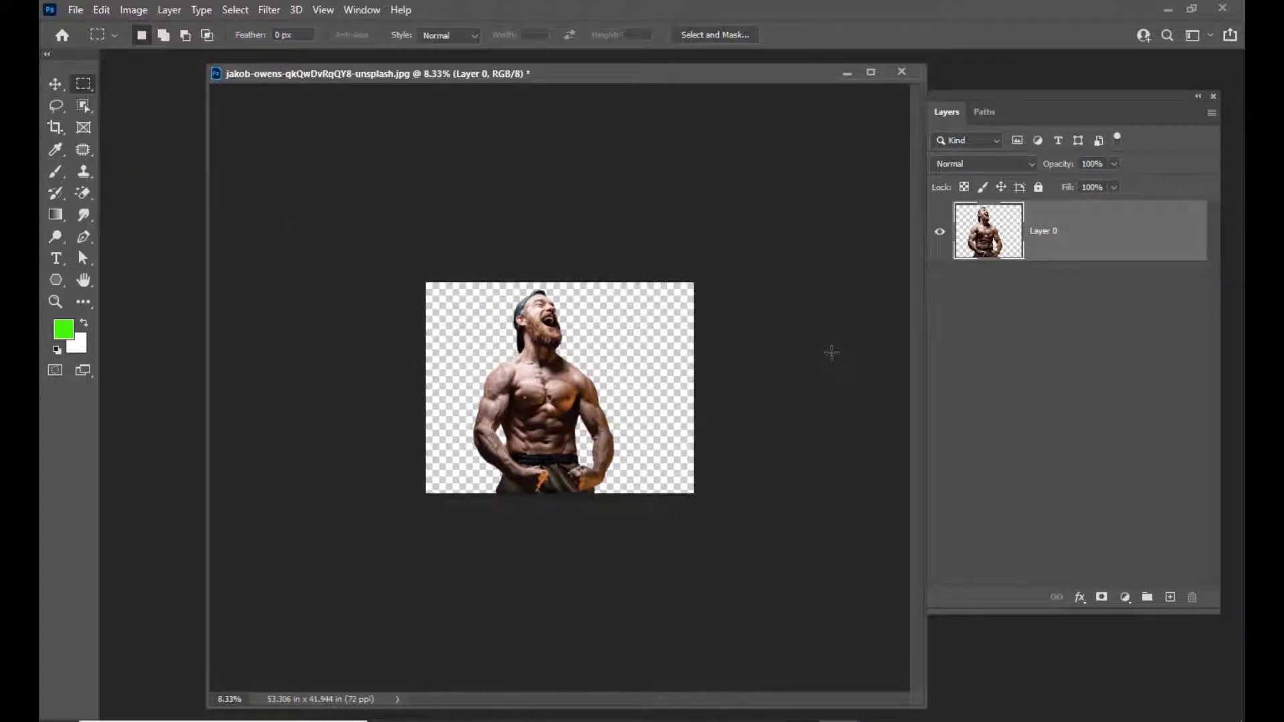
- Move the cut-out man slightly to the right so he stands near the centre of the cropped canvas
{"action": "key", "text": "ctrl+plus"}
{"action": "left_click", "coordinate": [55, 83]}
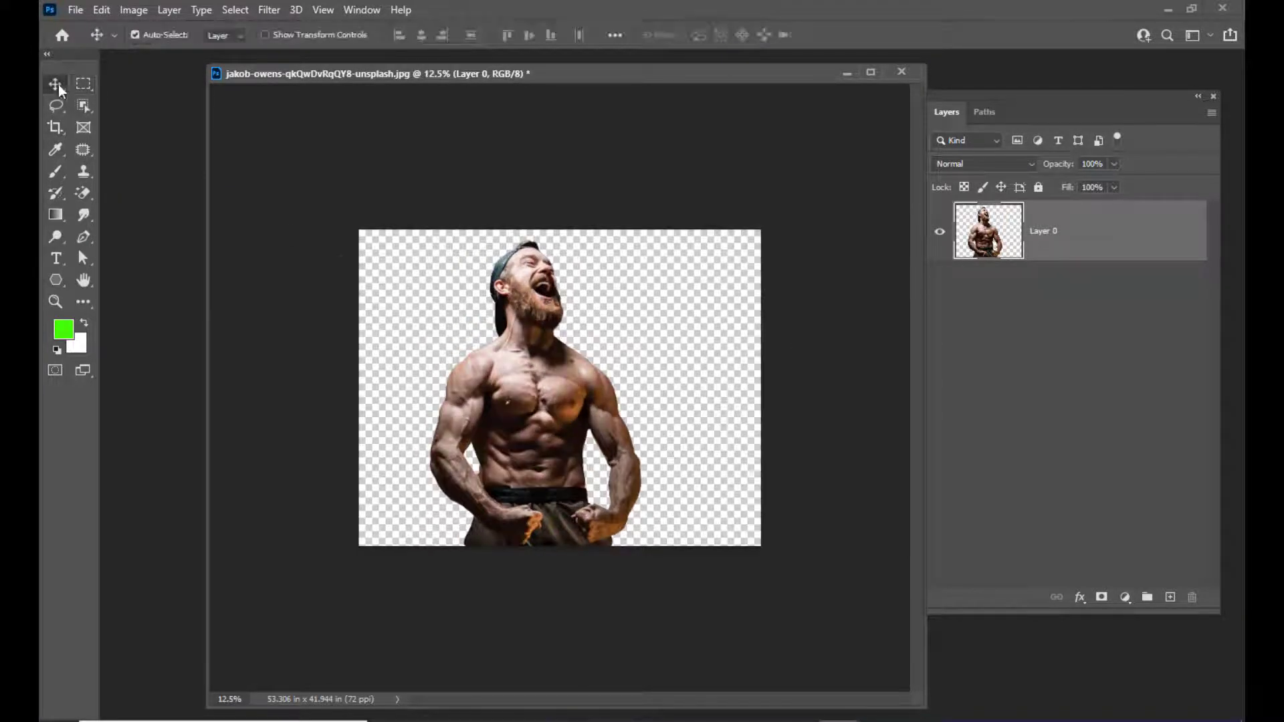
{"action": "key", "text": "ctrl+plus"}
{"action": "key", "text": "ctrl+minus"}
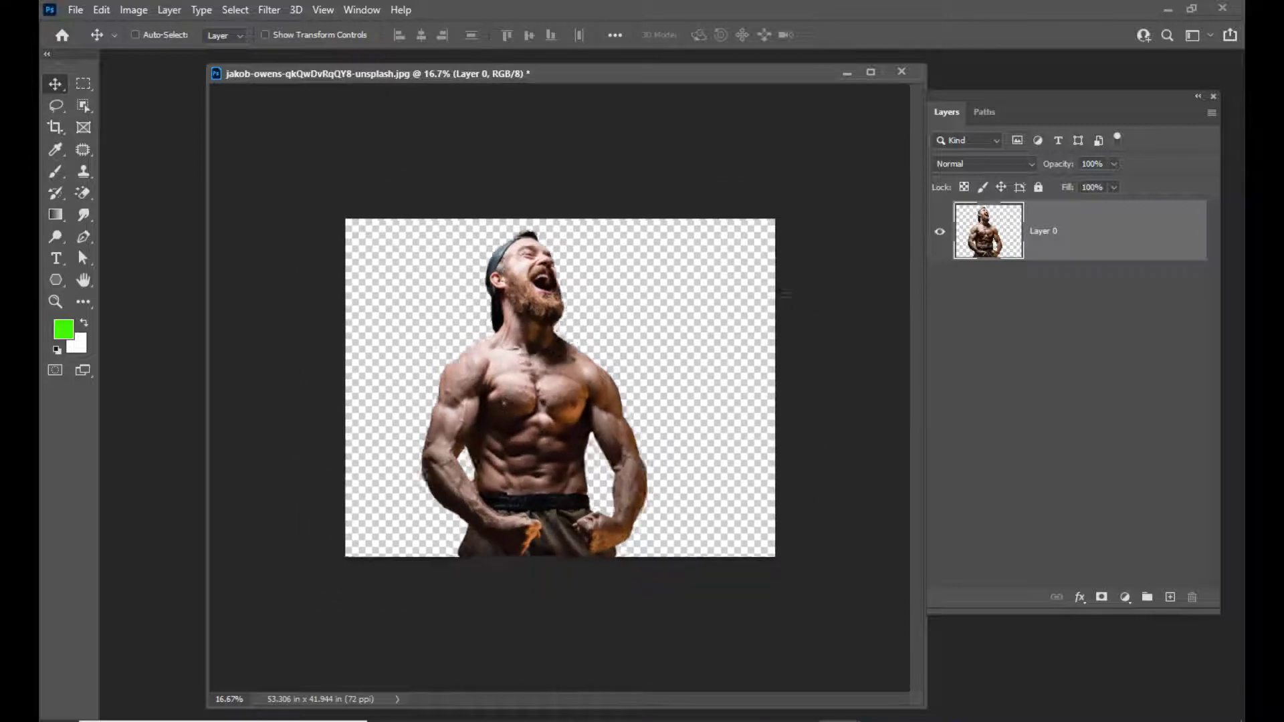
{"action": "mouse_move", "coordinate": [547, 79]}
{"action": "left_mouse_down"}
{"action": "mouse_move", "coordinate": [526, 75]}
{"action": "mouse_move", "coordinate": [572, 75]}
{"action": "left_mouse_up"}
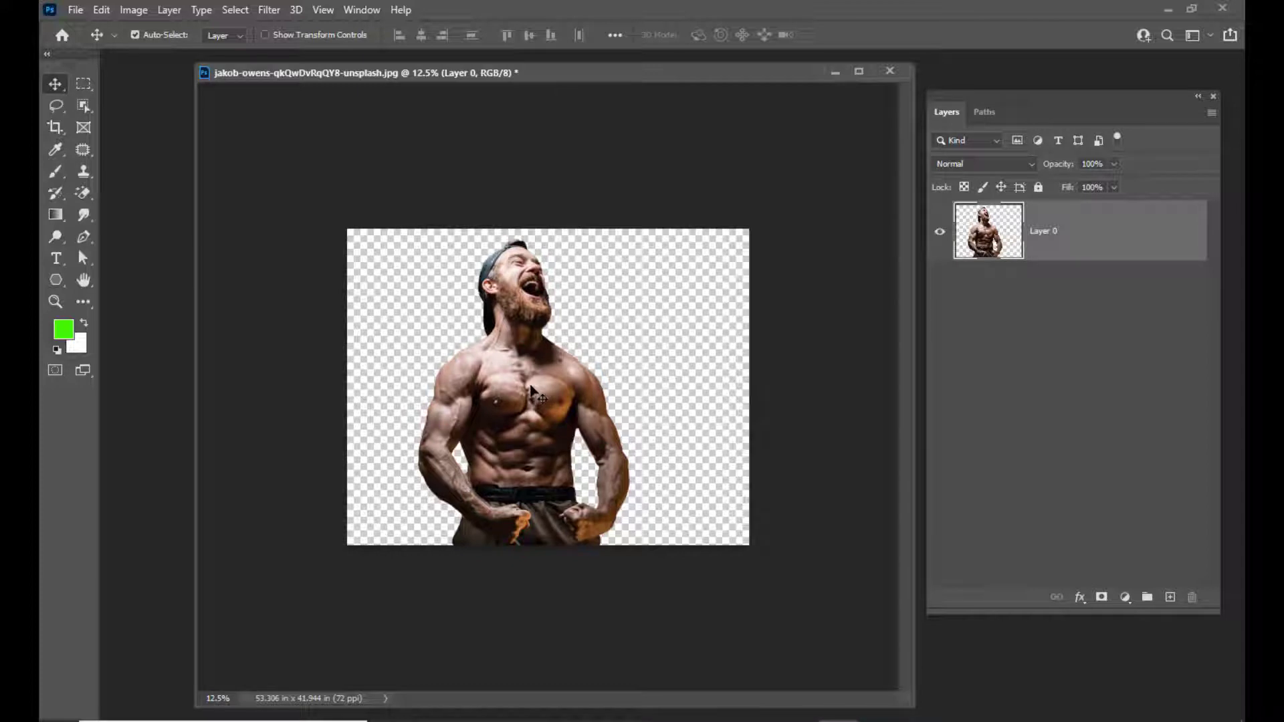
{"action": "mouse_move", "coordinate": [531, 387]}
{"action": "left_mouse_down"}
{"action": "mouse_move", "coordinate": [548, 375]}
{"action": "mouse_move", "coordinate": [547, 389]}
{"action": "left_mouse_up"}
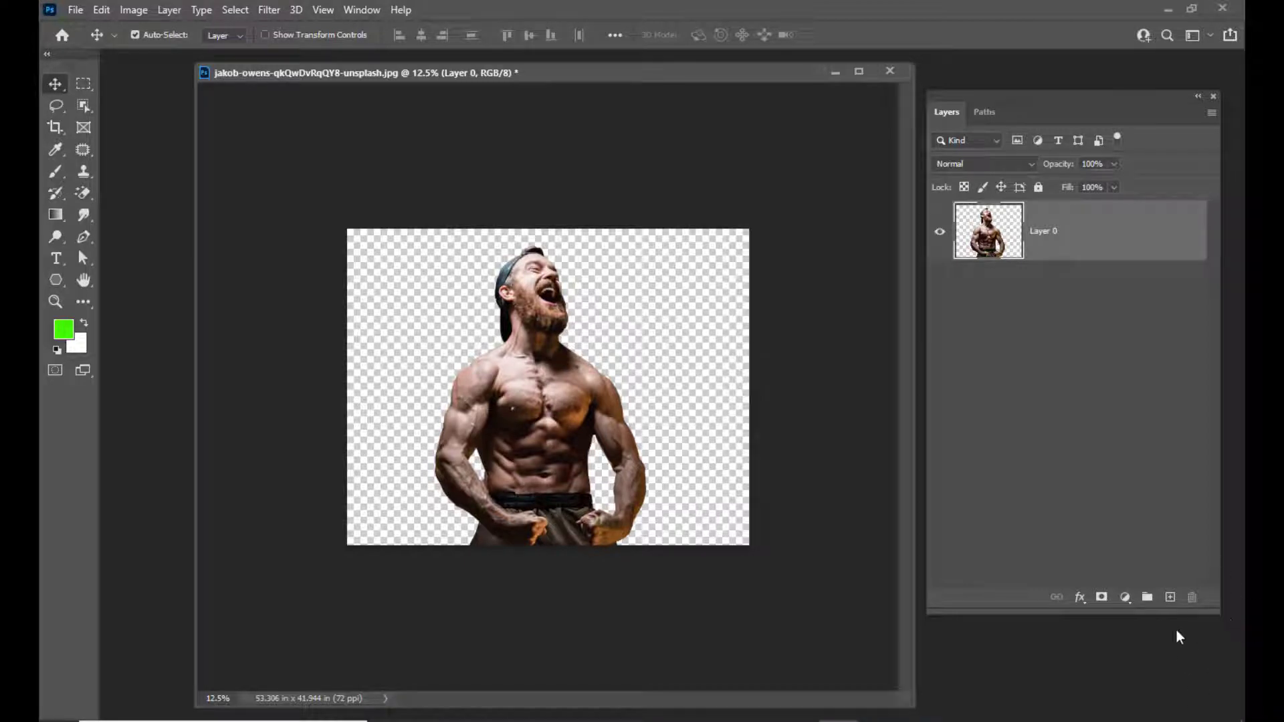
- Add a new layer below the cut-out man and fill it with black (000000) as the foreground color
{"action": "left_click_drag", "start_coordinate": [1041, 99], "coordinate": [1031, 102]}
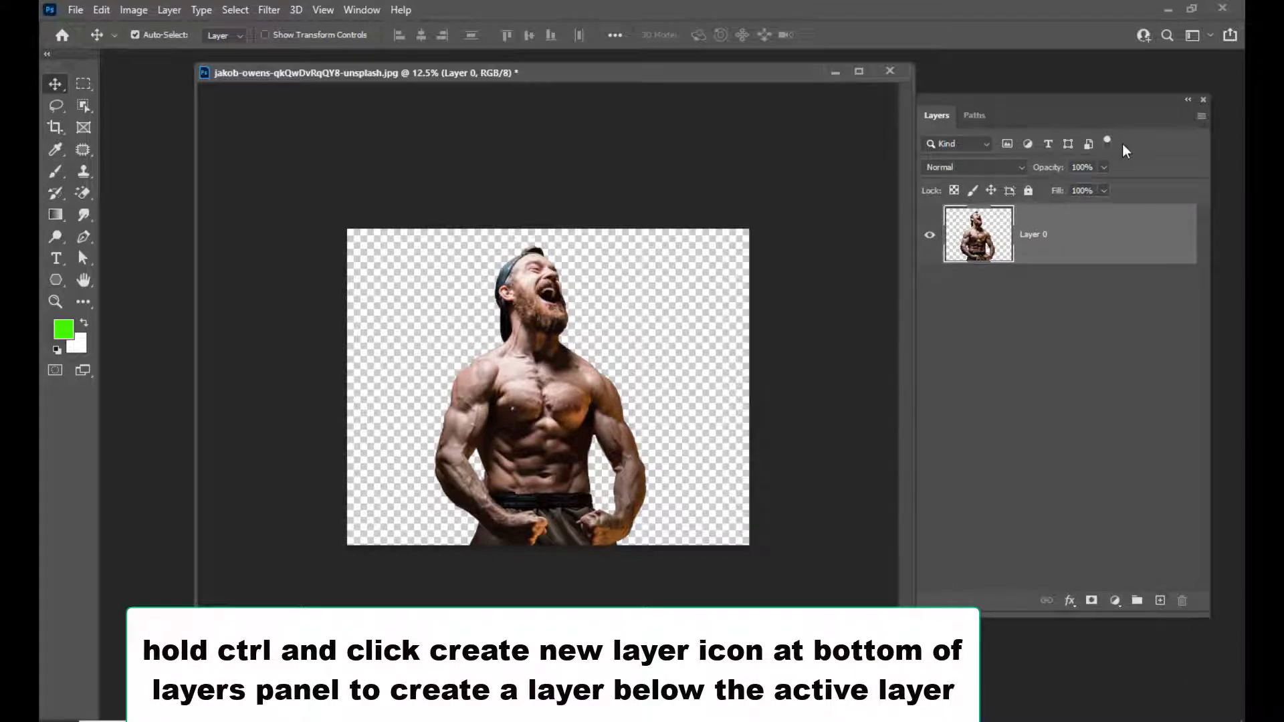
{"action": "left_click", "coordinate": [1160, 600], "text": "ctrl"}
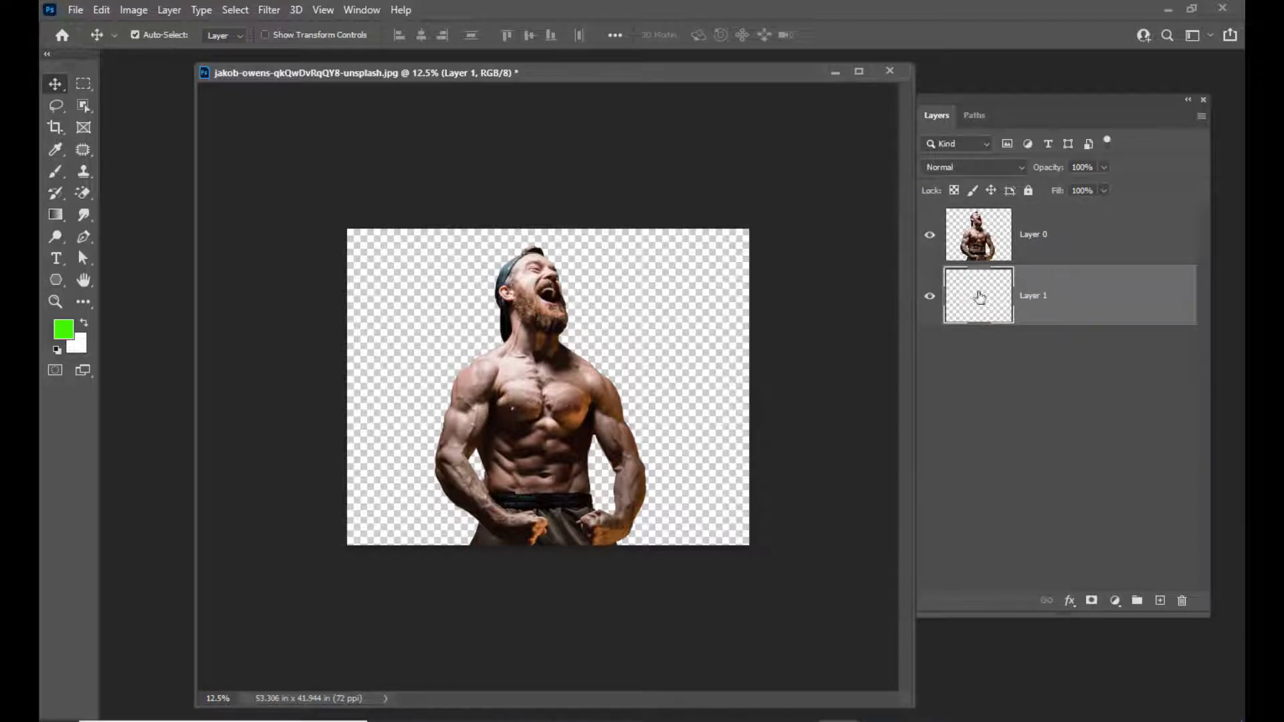
{"action": "left_click", "coordinate": [64, 329]}
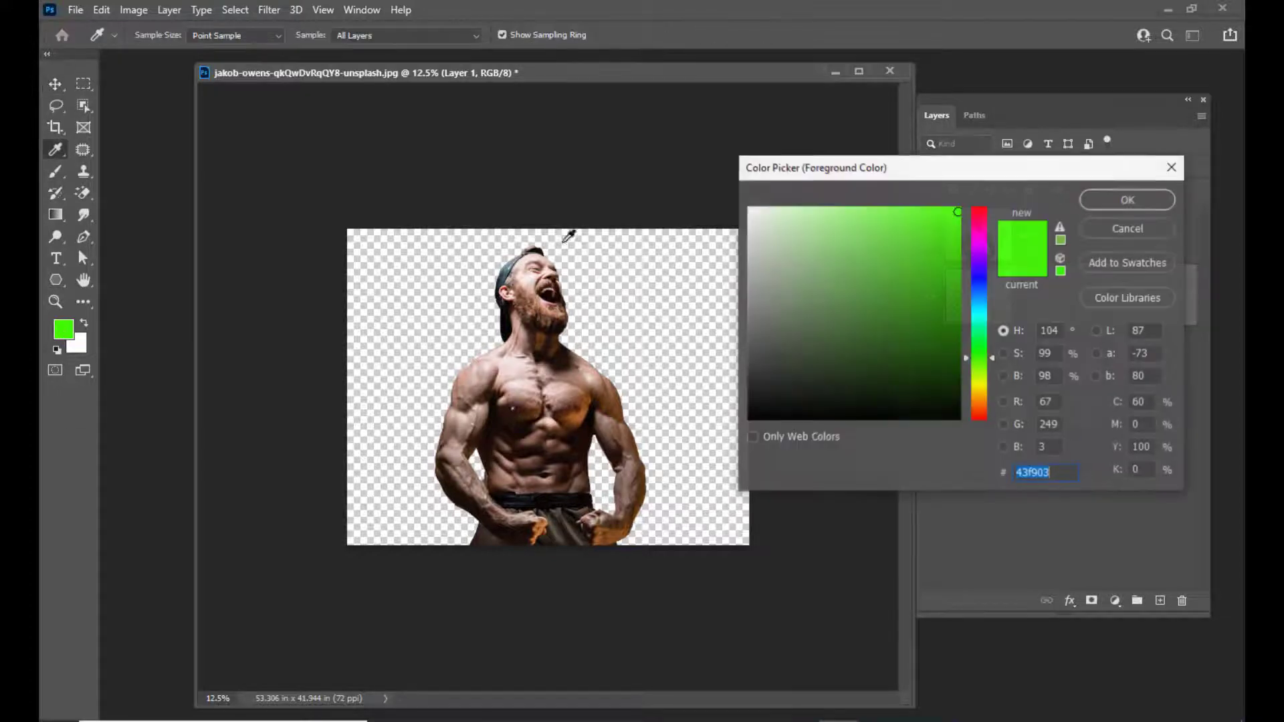
{"action": "left_click", "coordinate": [925, 381]}
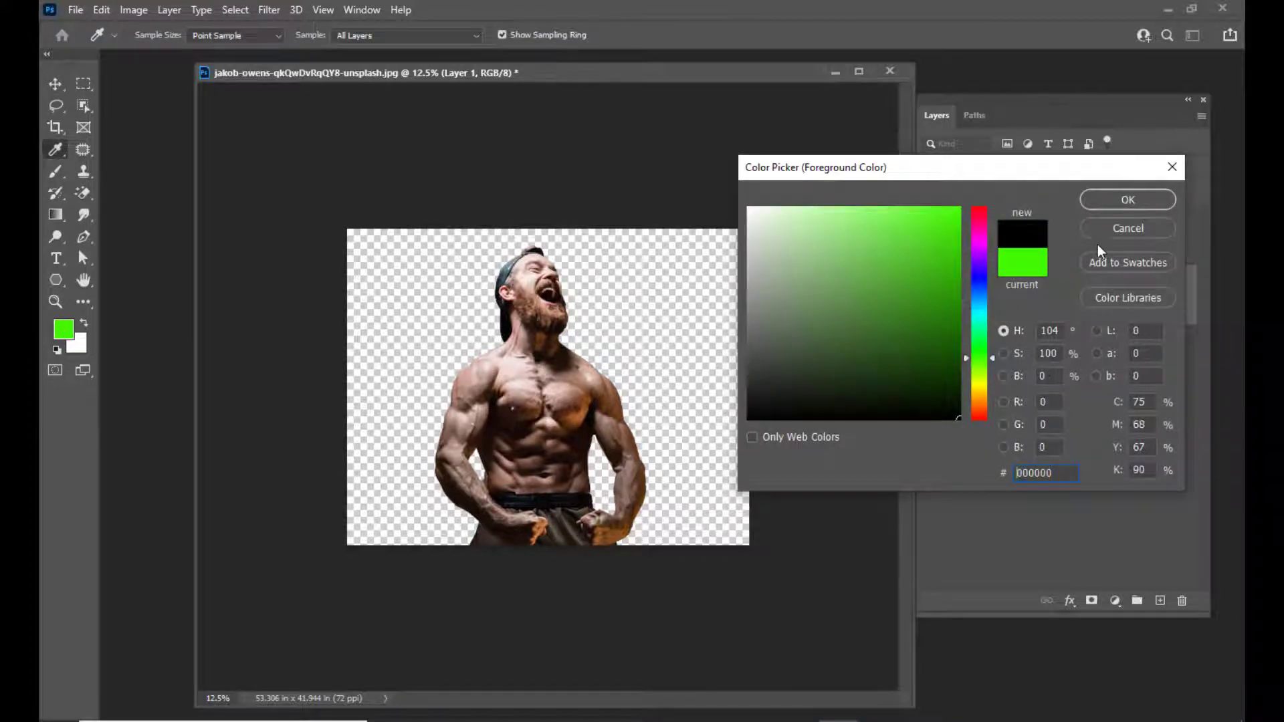
{"action": "left_click", "coordinate": [1117, 203]}
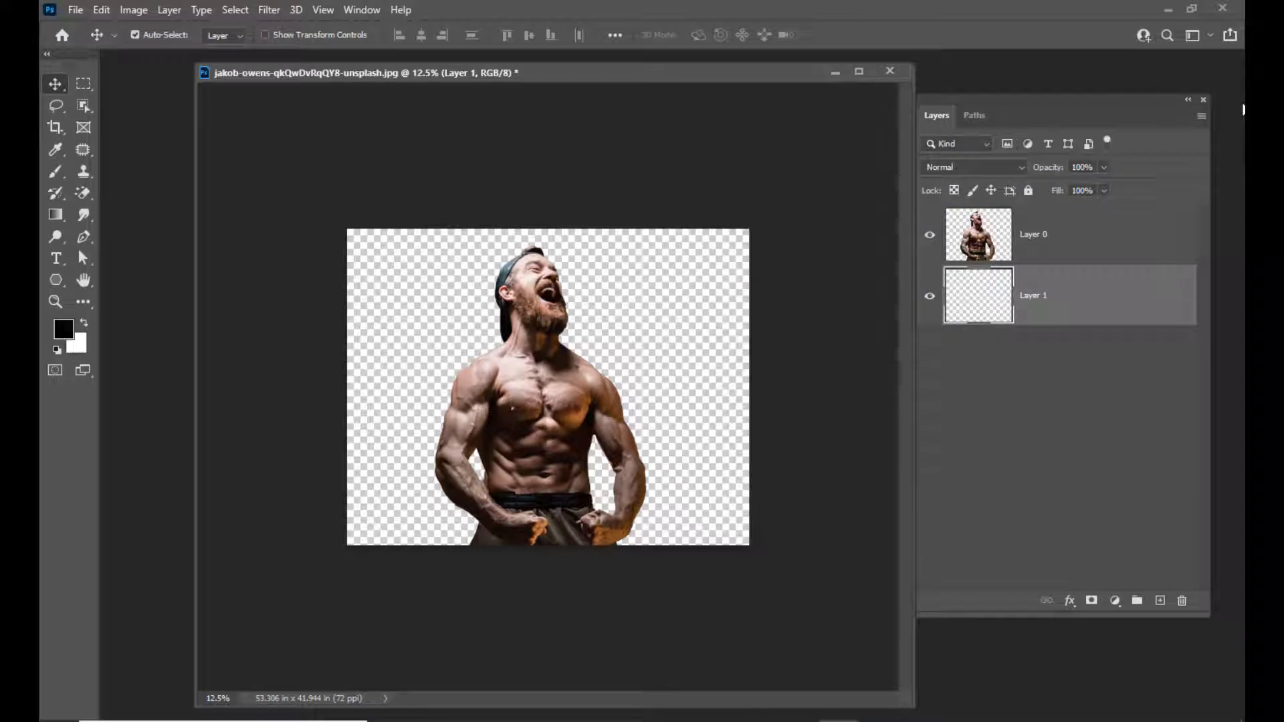
{"action": "key", "text": "alt+BackSpace"}
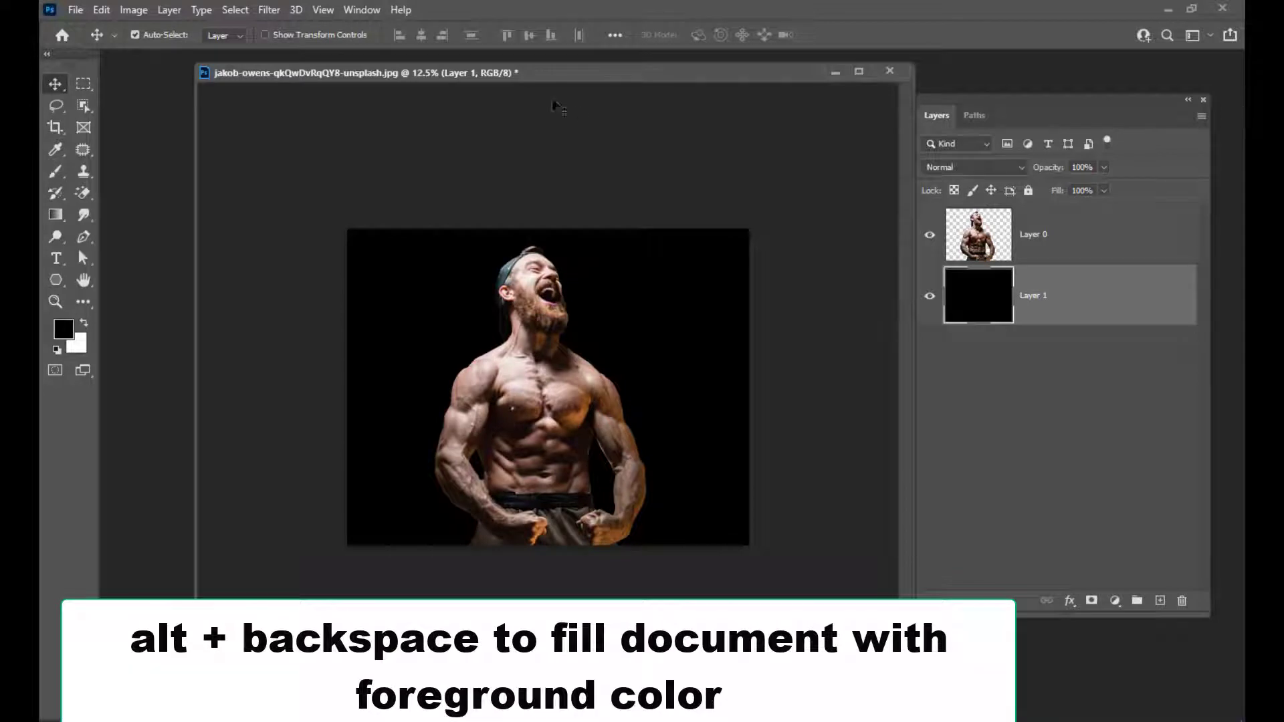
{"action": "left_click_drag", "start_coordinate": [567, 81], "coordinate": [551, 81]}
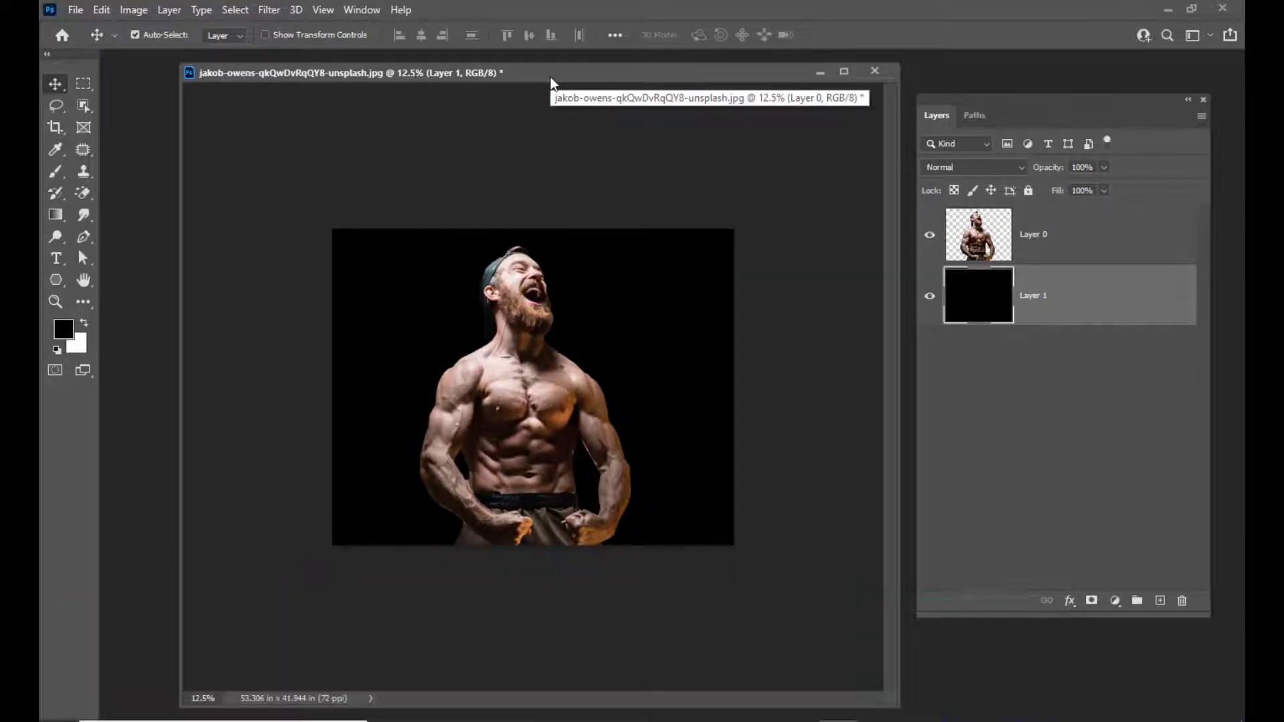
{"action": "left_click", "coordinate": [1107, 257]}
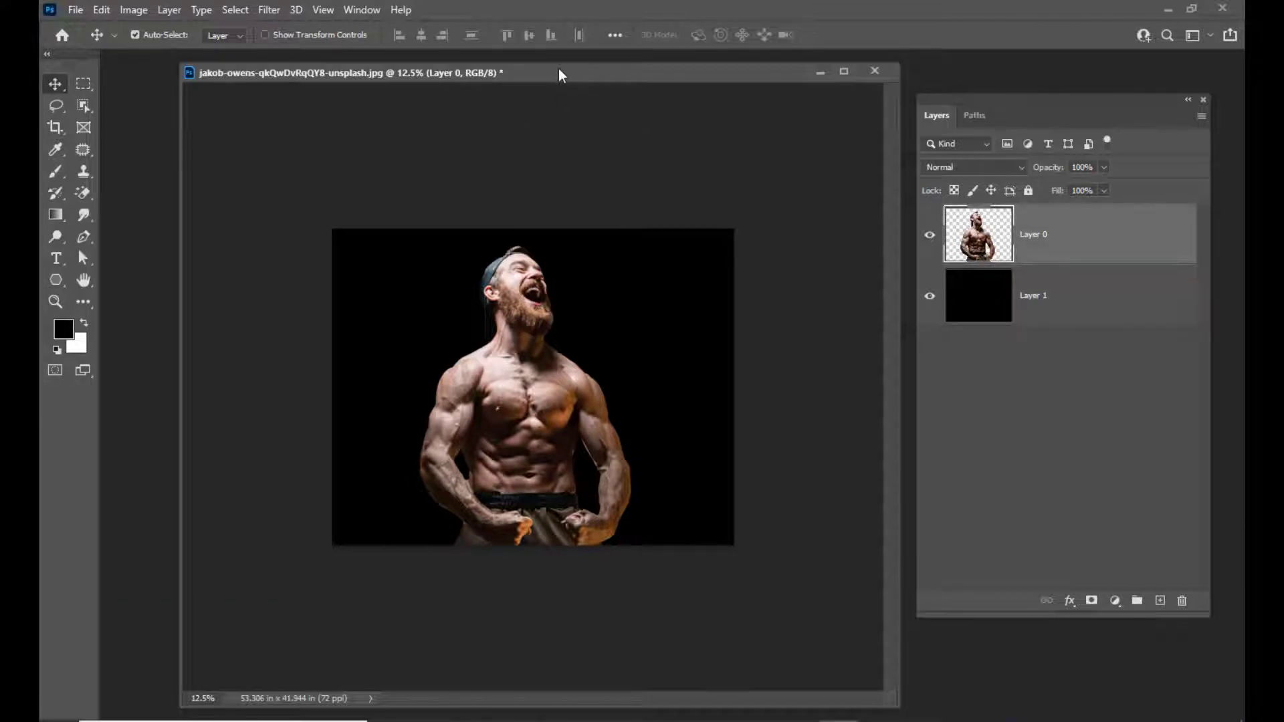
{"action": "left_click_drag", "start_coordinate": [559, 75], "coordinate": [565, 71]}
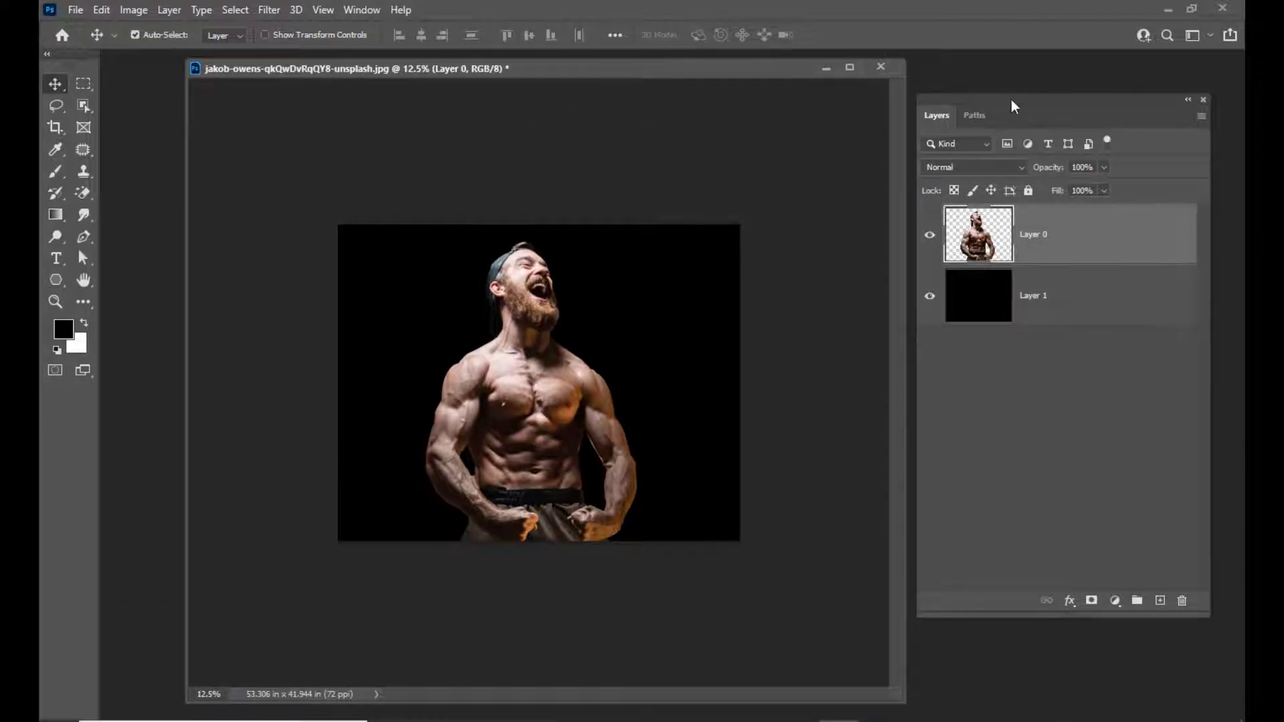
{"action": "left_click_drag", "start_coordinate": [1015, 107], "coordinate": [1005, 109]}
{"action": "left_click", "coordinate": [1063, 305]}
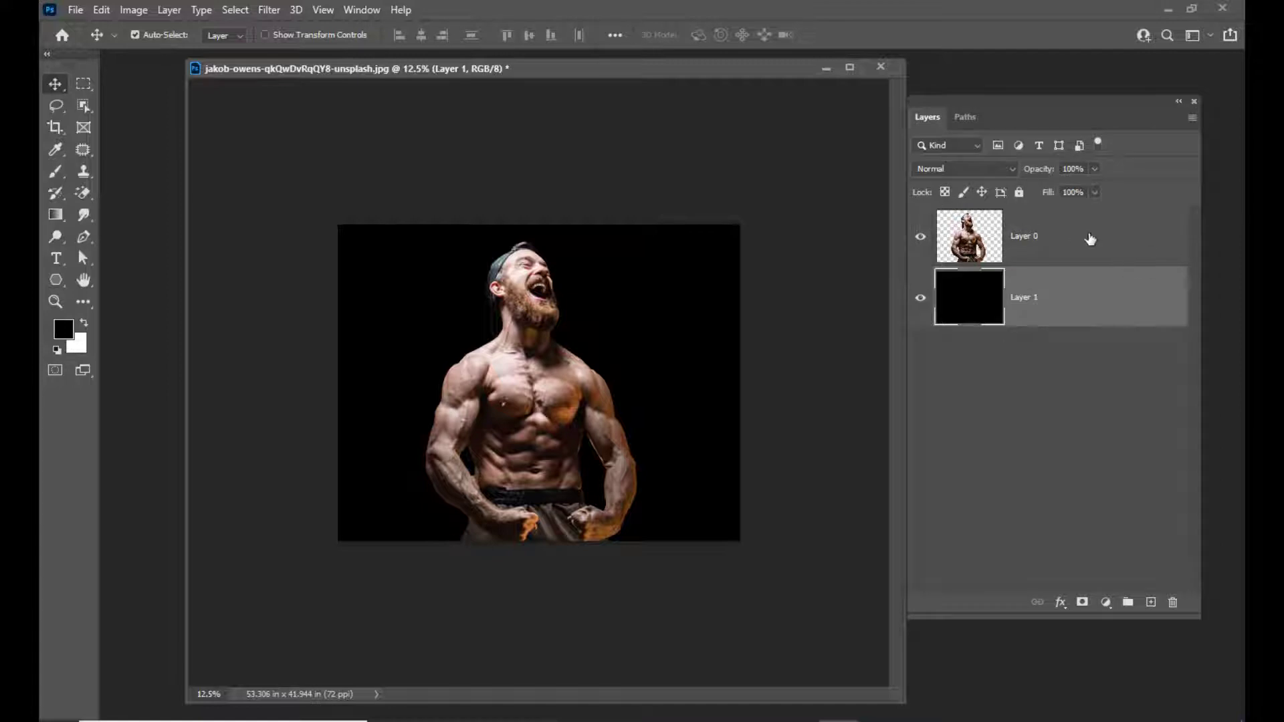
- Add a Curves adjustment layer above the cut-out man on Layer 0 and clip it to that layer
{"action": "left_click", "coordinate": [1090, 239]}
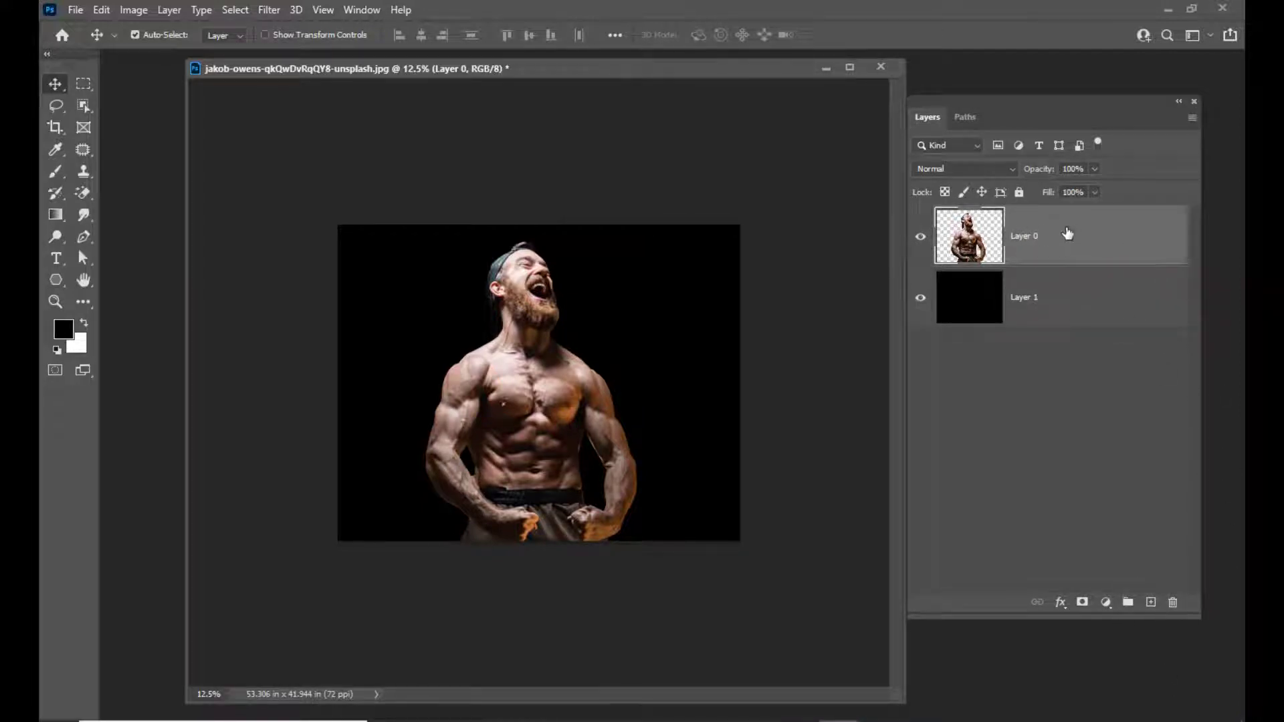
{"action": "left_click_drag", "start_coordinate": [1006, 100], "coordinate": [1013, 97]}
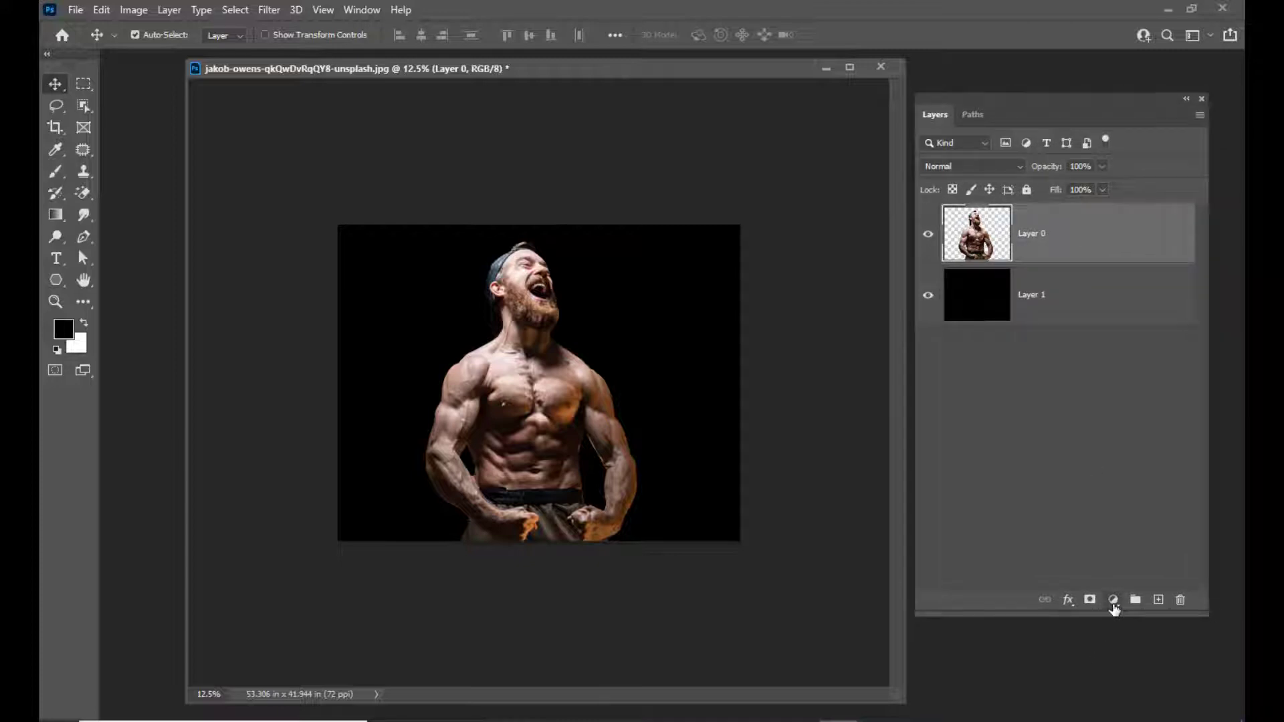
{"action": "left_click", "coordinate": [1113, 602]}
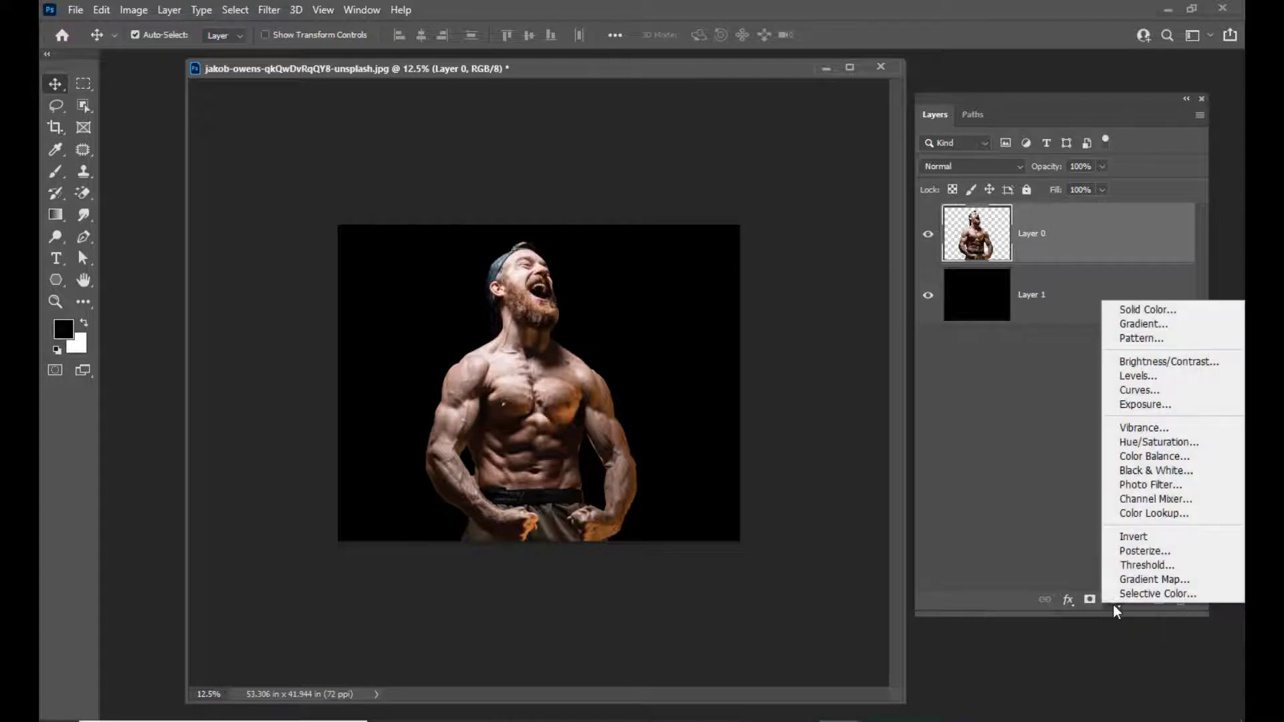
{"action": "left_click", "coordinate": [1139, 391]}
{"action": "mouse_move", "coordinate": [938, 202]}
{"action": "left_mouse_down"}
{"action": "mouse_move", "coordinate": [814, 213]}
{"action": "mouse_move", "coordinate": [705, 173]}
{"action": "left_mouse_up"}
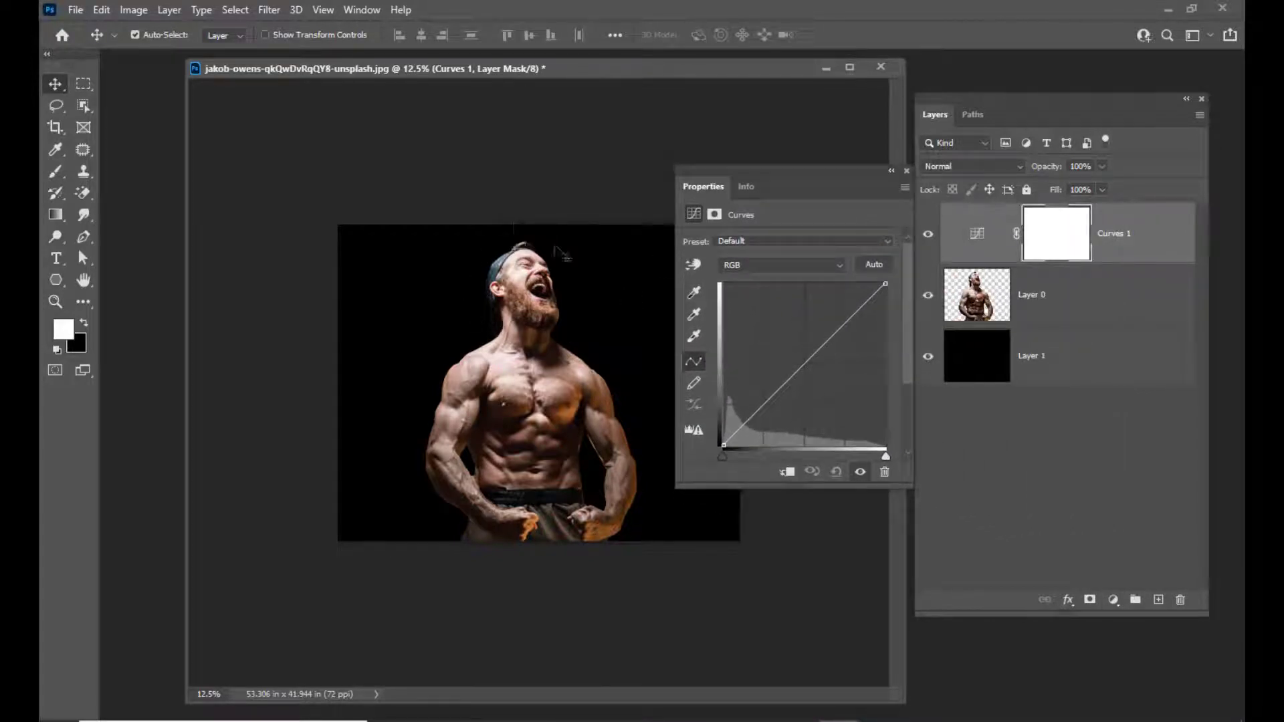
{"action": "left_click", "coordinate": [786, 473]}
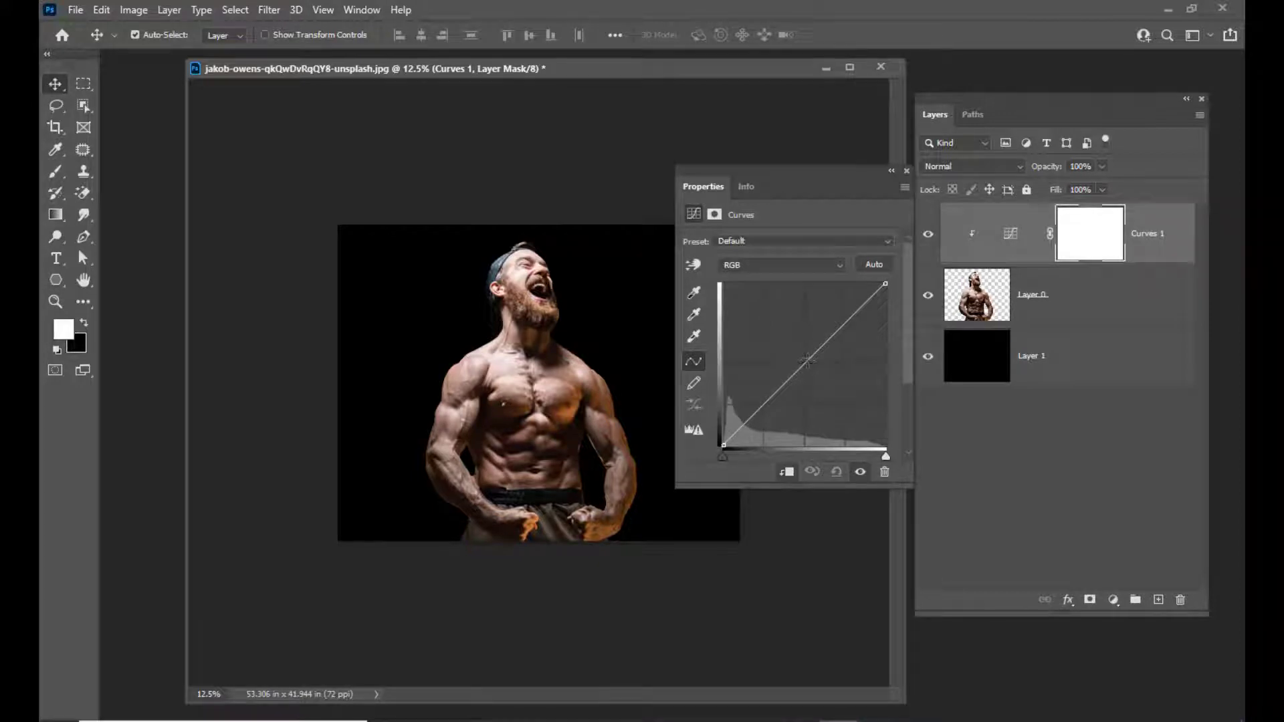
- Pull the midpoint of the RGB curve downward to darken the man's midtones, and close the curve settings
{"action": "left_click_drag", "start_coordinate": [811, 357], "coordinate": [824, 384]}
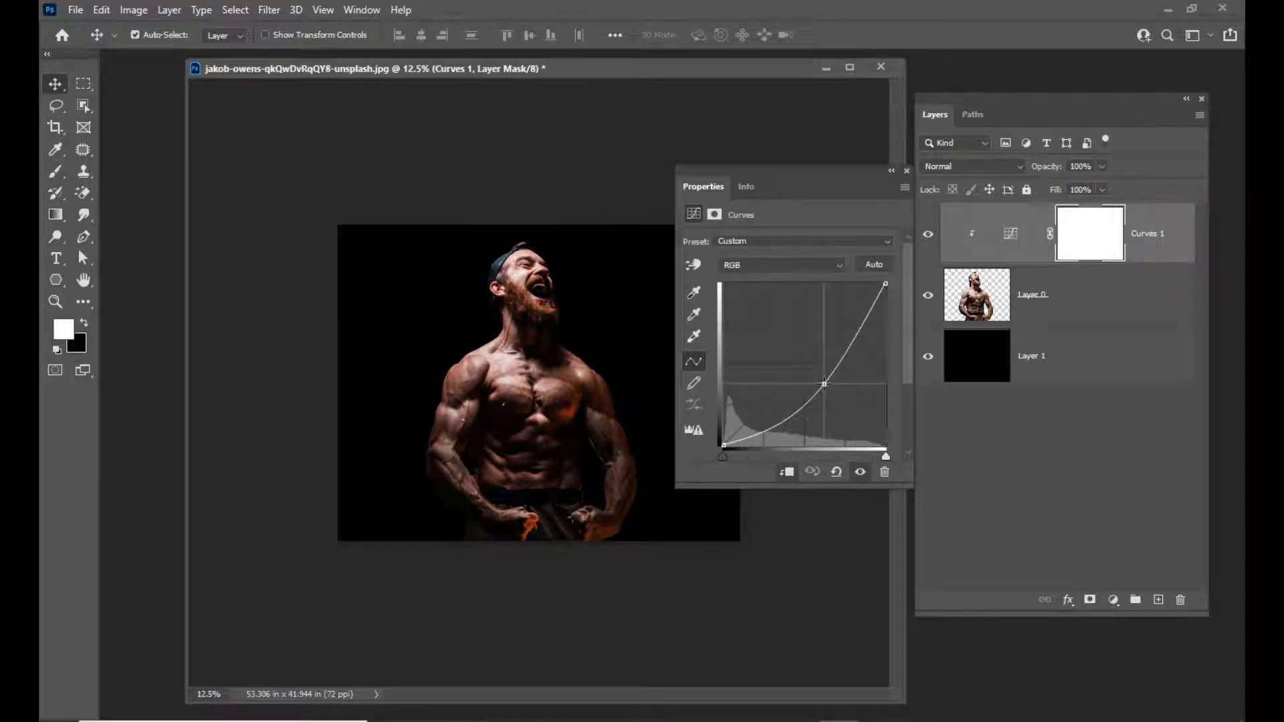
{"action": "left_click_drag", "start_coordinate": [744, 178], "coordinate": [769, 166]}
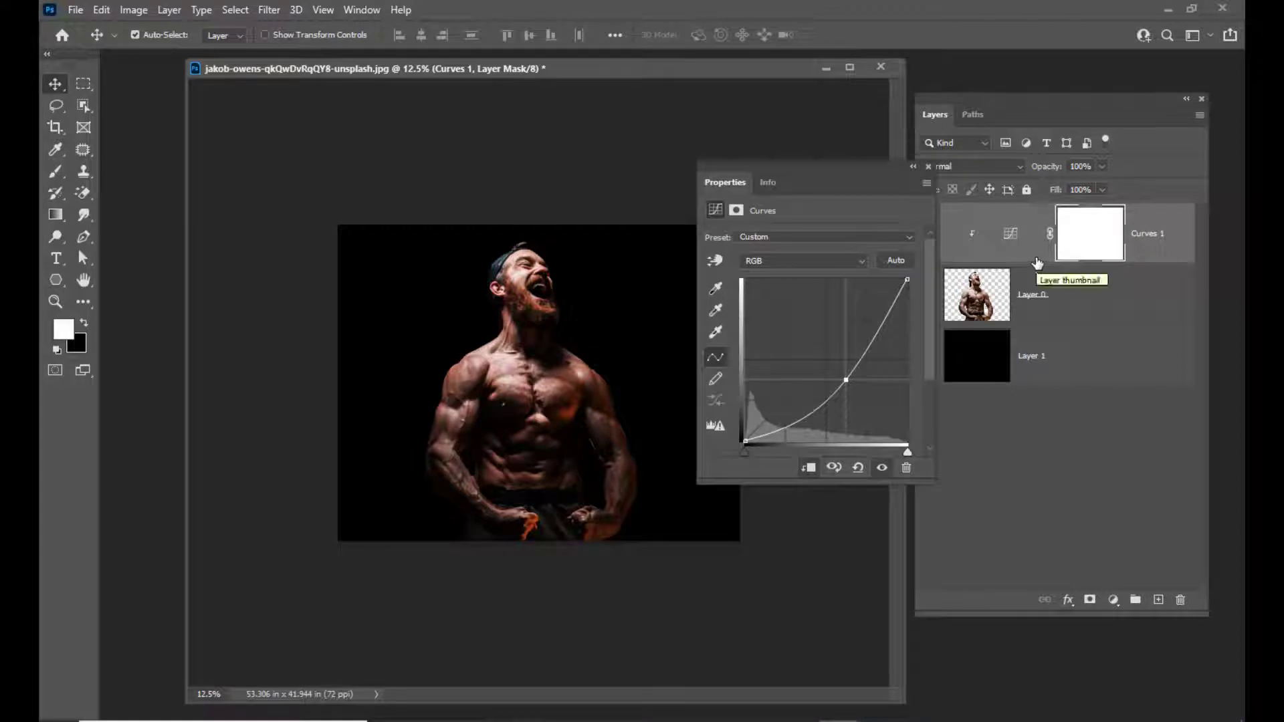
{"action": "left_click", "coordinate": [929, 166]}
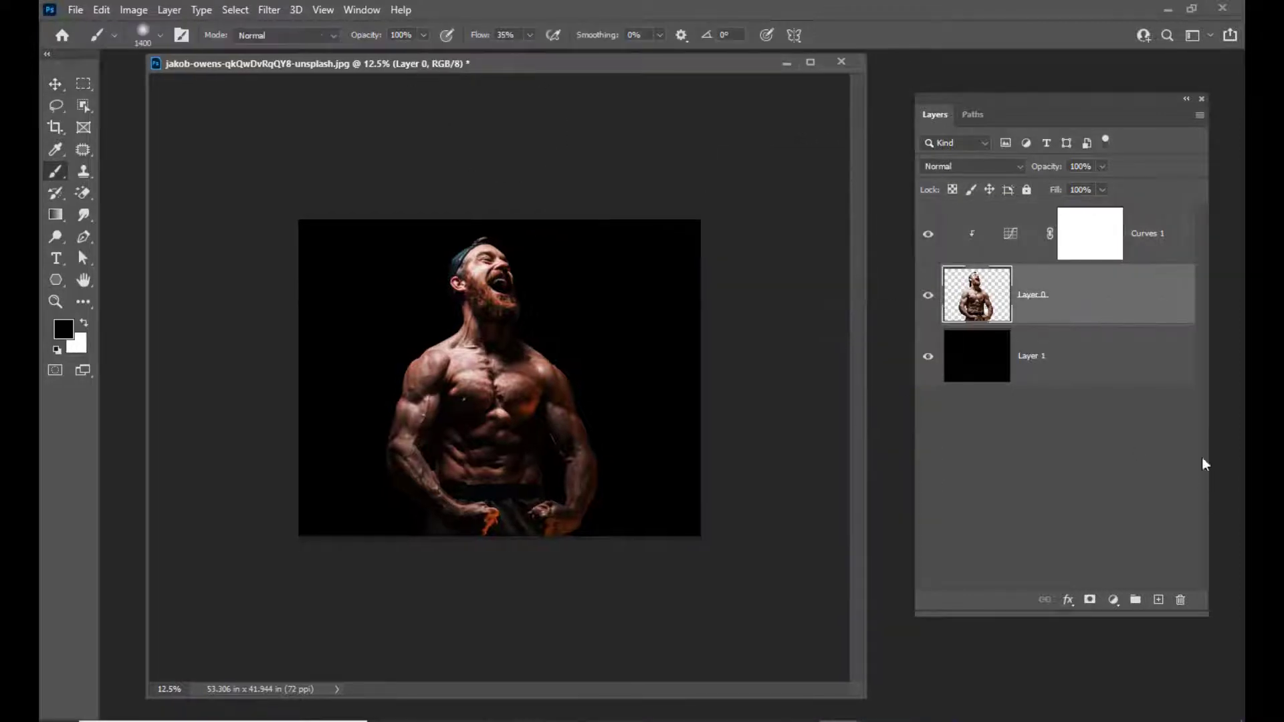
- Add a black-to-white Gradient Map adjustment between the cut-out man's layer and the Curves layer
{"action": "left_click_drag", "start_coordinate": [584, 72], "coordinate": [591, 78]}
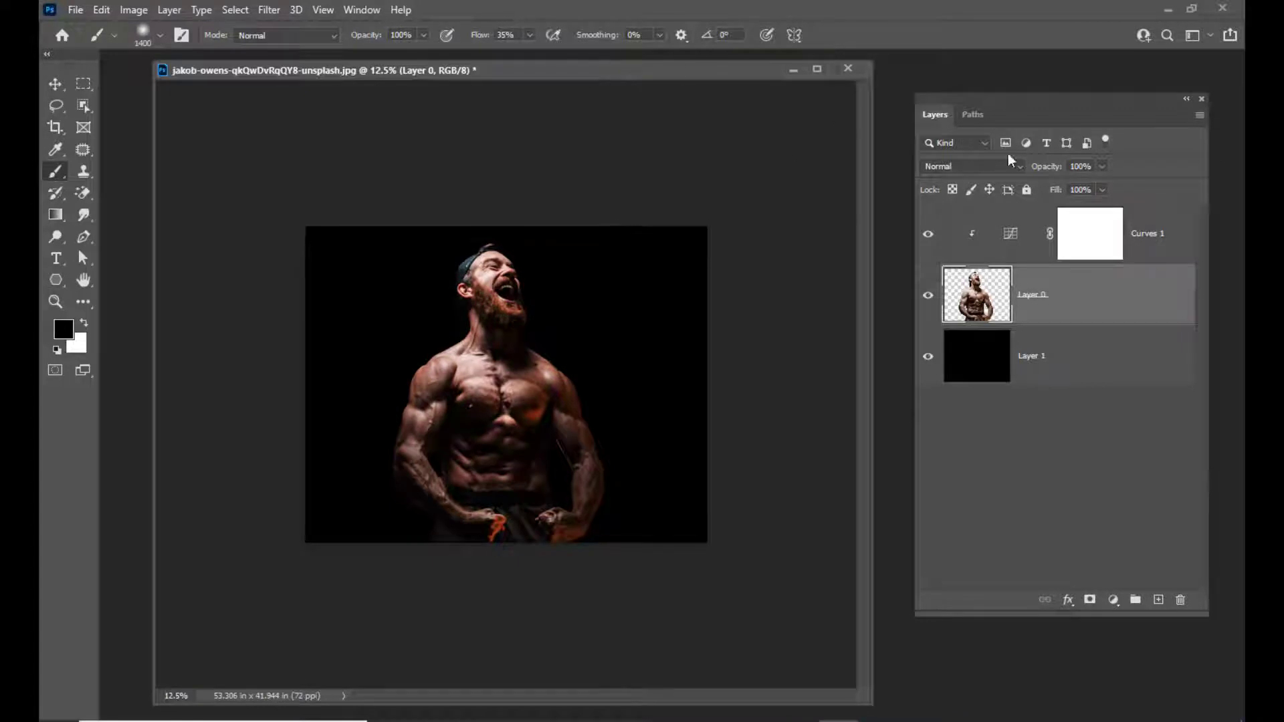
{"action": "left_click_drag", "start_coordinate": [1034, 103], "coordinate": [1021, 103]}
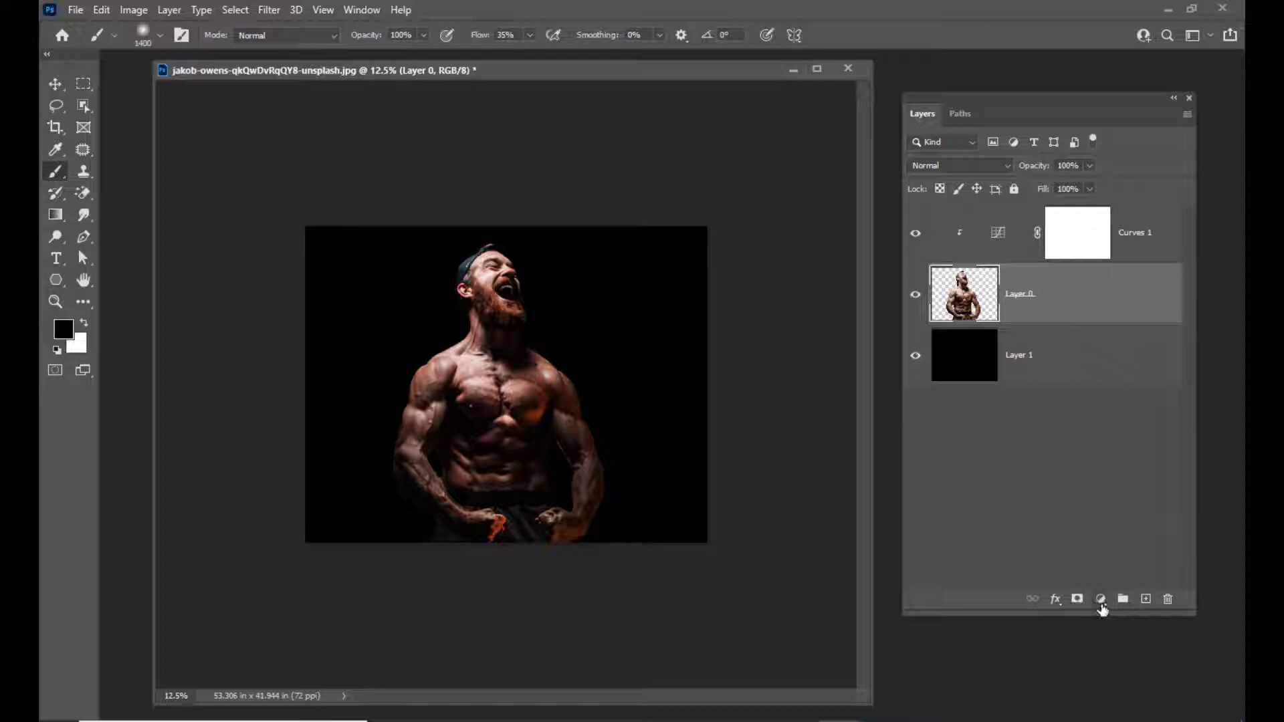
{"action": "left_click", "coordinate": [1100, 599]}
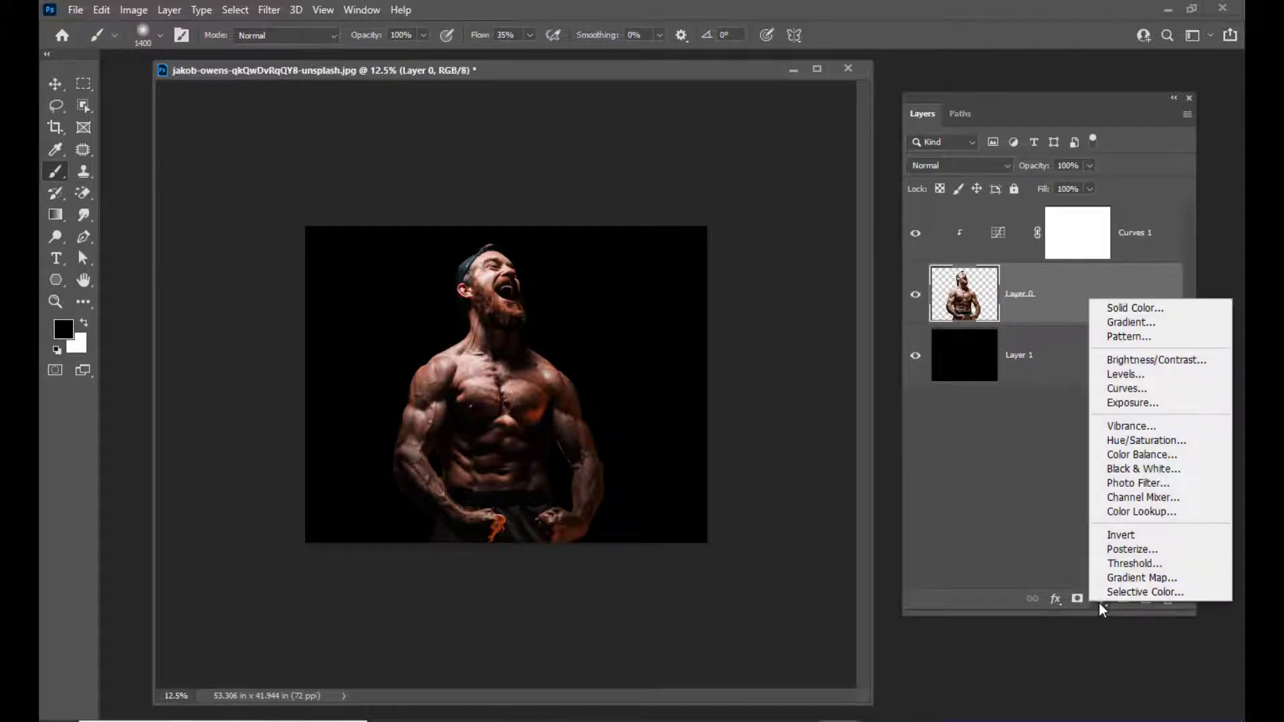
{"action": "left_click", "coordinate": [1142, 577]}
{"action": "left_click_drag", "start_coordinate": [819, 198], "coordinate": [703, 155]}
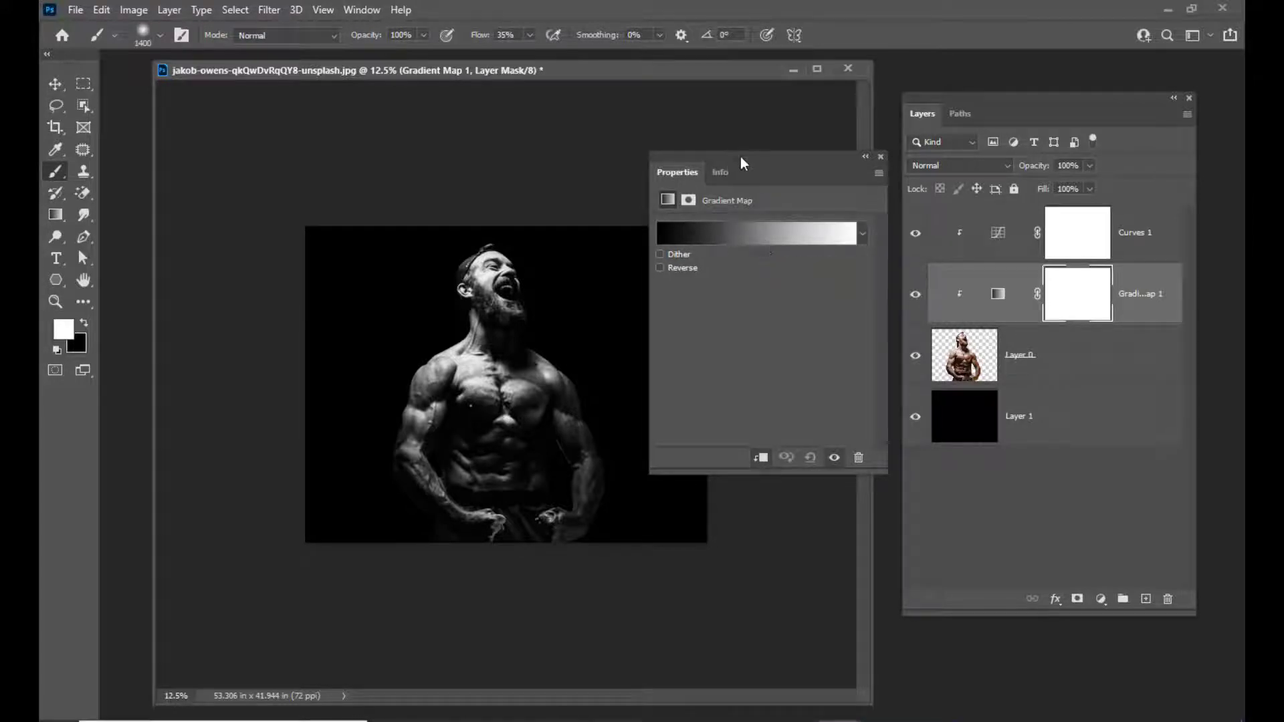
- Change the white end stop of the Gradient Map 1 gradient to bright green (13f008) and accept the gradient
{"action": "left_click_drag", "start_coordinate": [740, 157], "coordinate": [709, 150]}
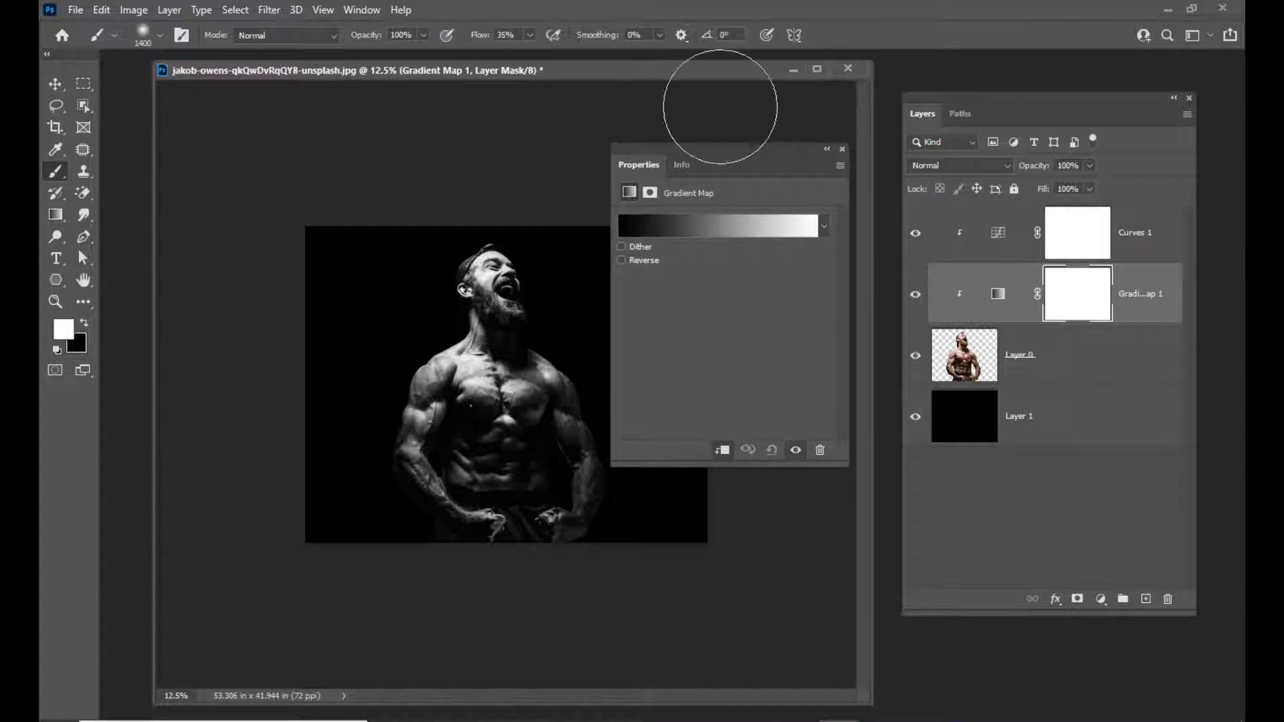
{"action": "left_click_drag", "start_coordinate": [720, 148], "coordinate": [748, 143]}
{"action": "left_click", "coordinate": [734, 225]}
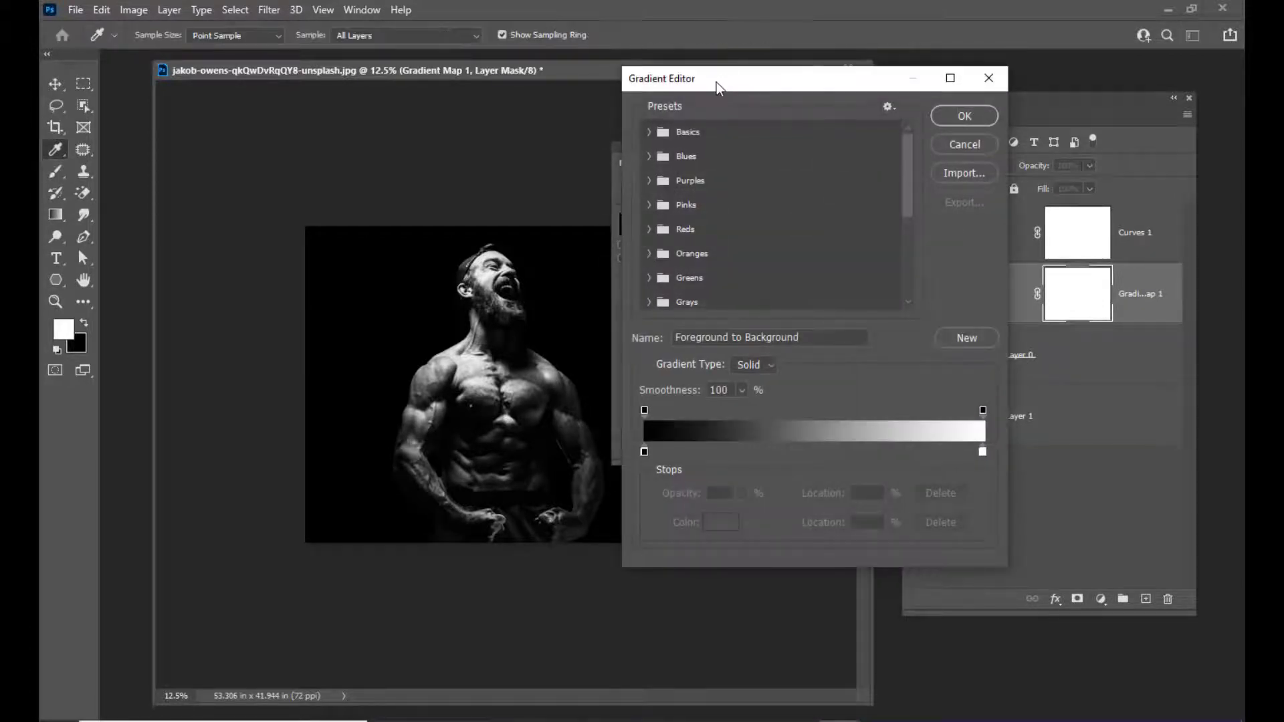
{"action": "left_click_drag", "start_coordinate": [716, 82], "coordinate": [740, 51]}
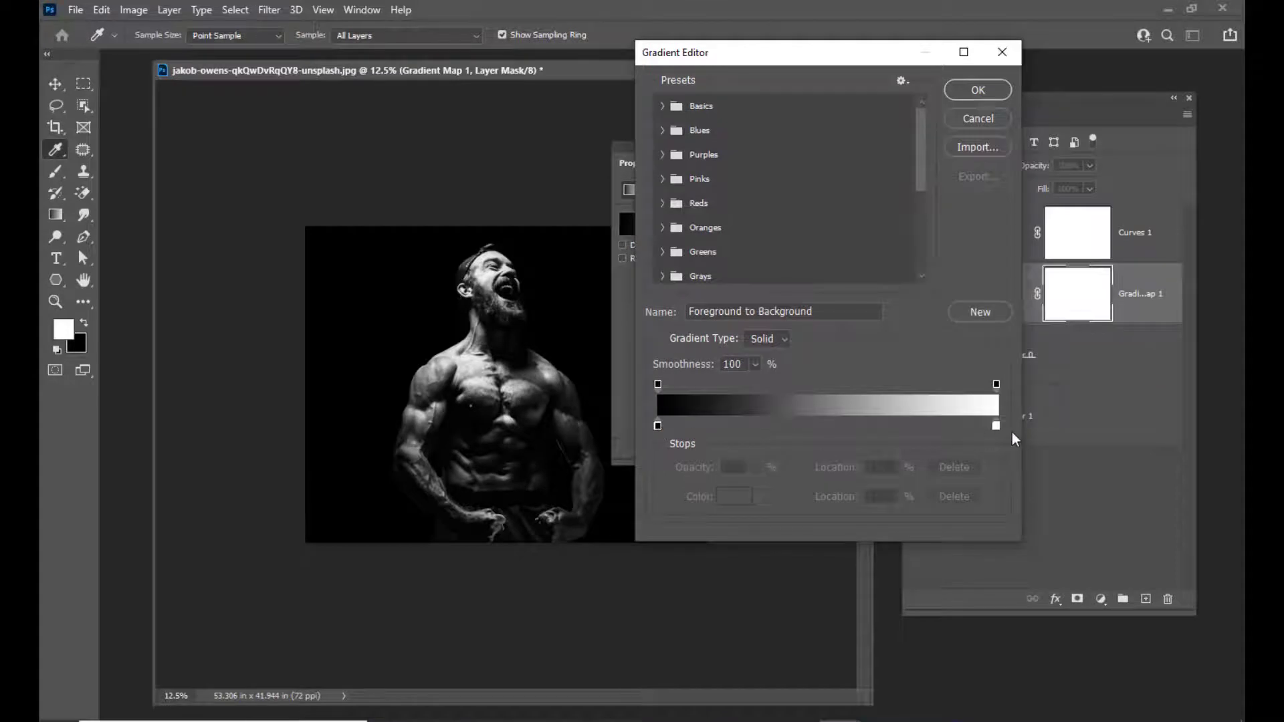
{"action": "left_click_drag", "start_coordinate": [751, 54], "coordinate": [744, 56]}
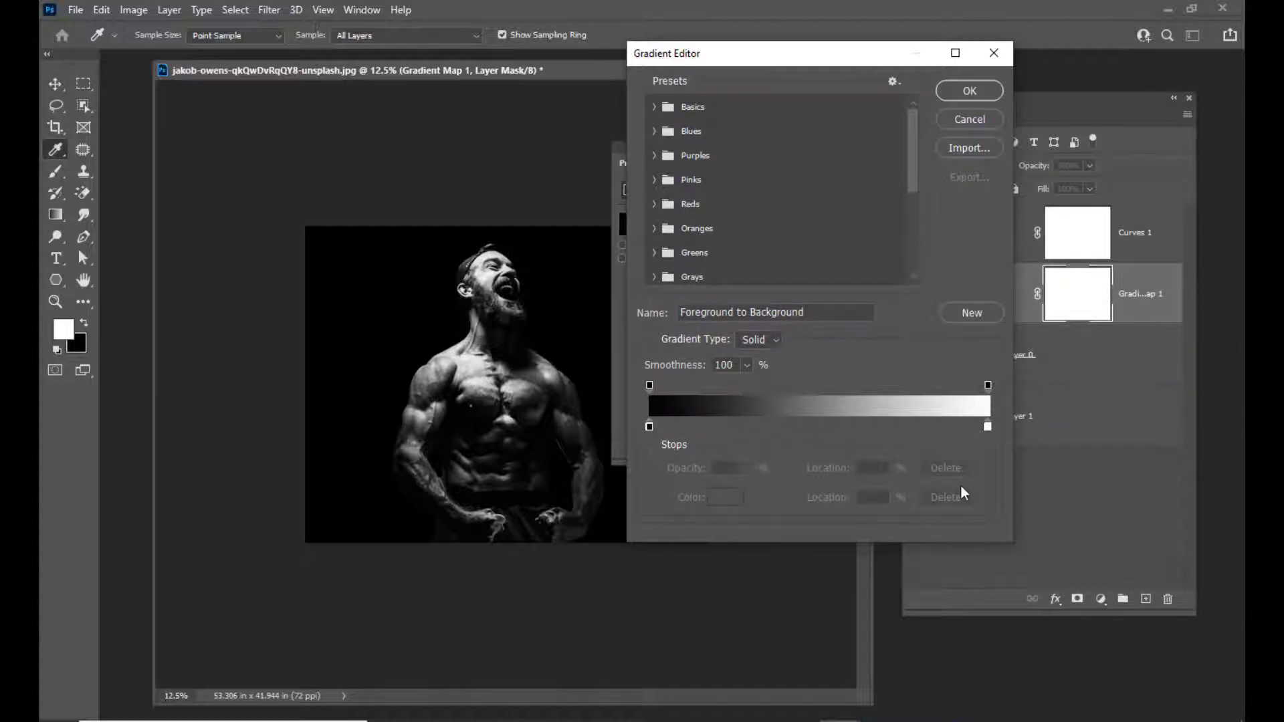
{"action": "left_click_drag", "start_coordinate": [857, 62], "coordinate": [832, 53]}
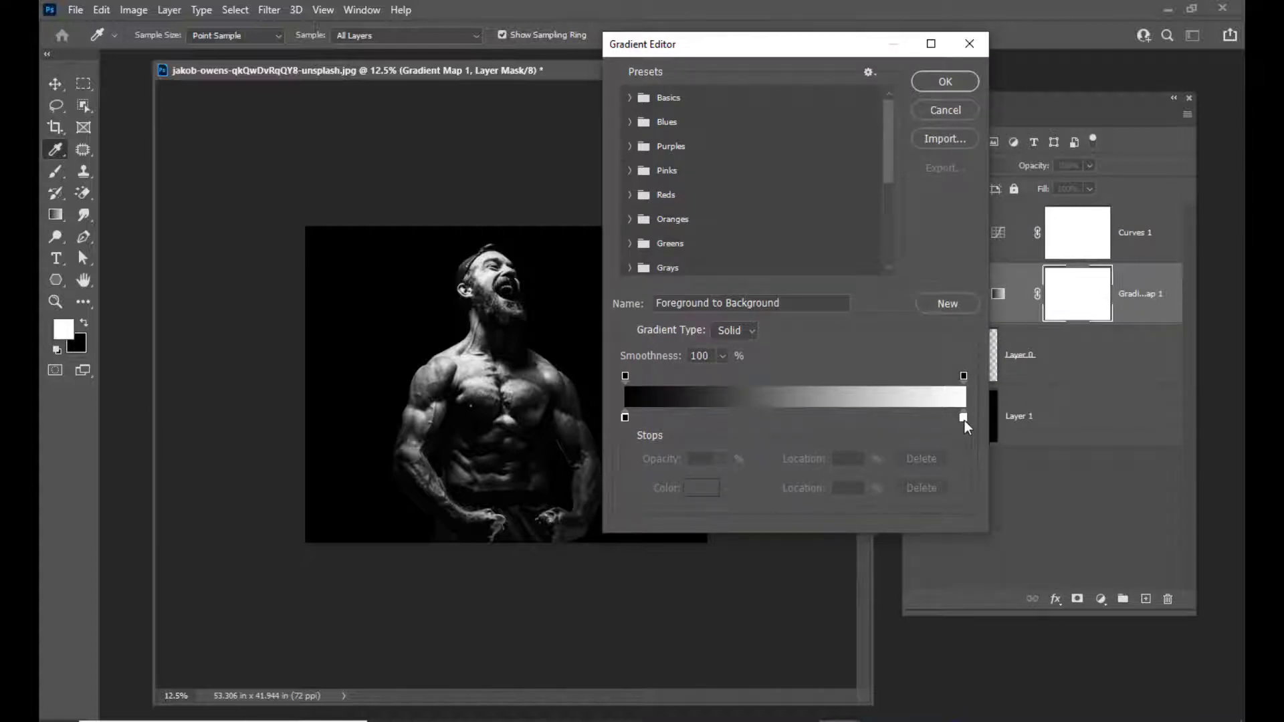
{"action": "double_click", "coordinate": [963, 418]}
{"action": "left_click_drag", "start_coordinate": [848, 167], "coordinate": [825, 168]}
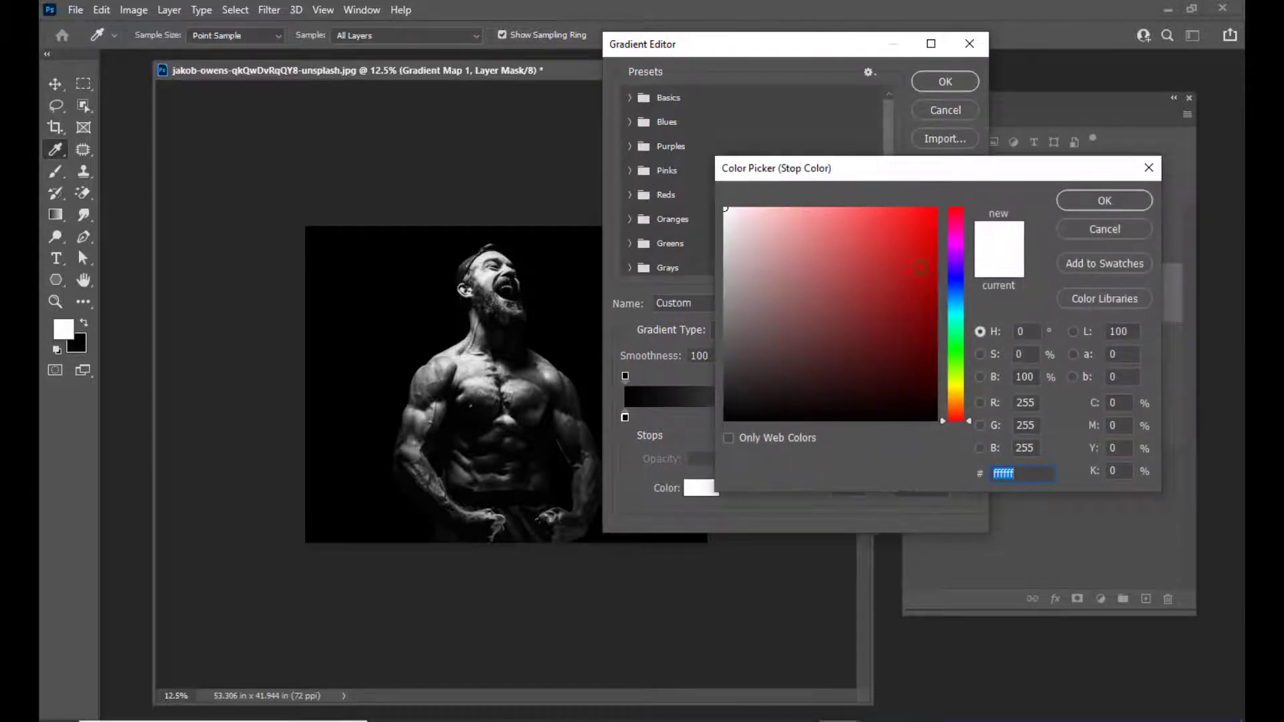
{"action": "left_click", "coordinate": [957, 352]}
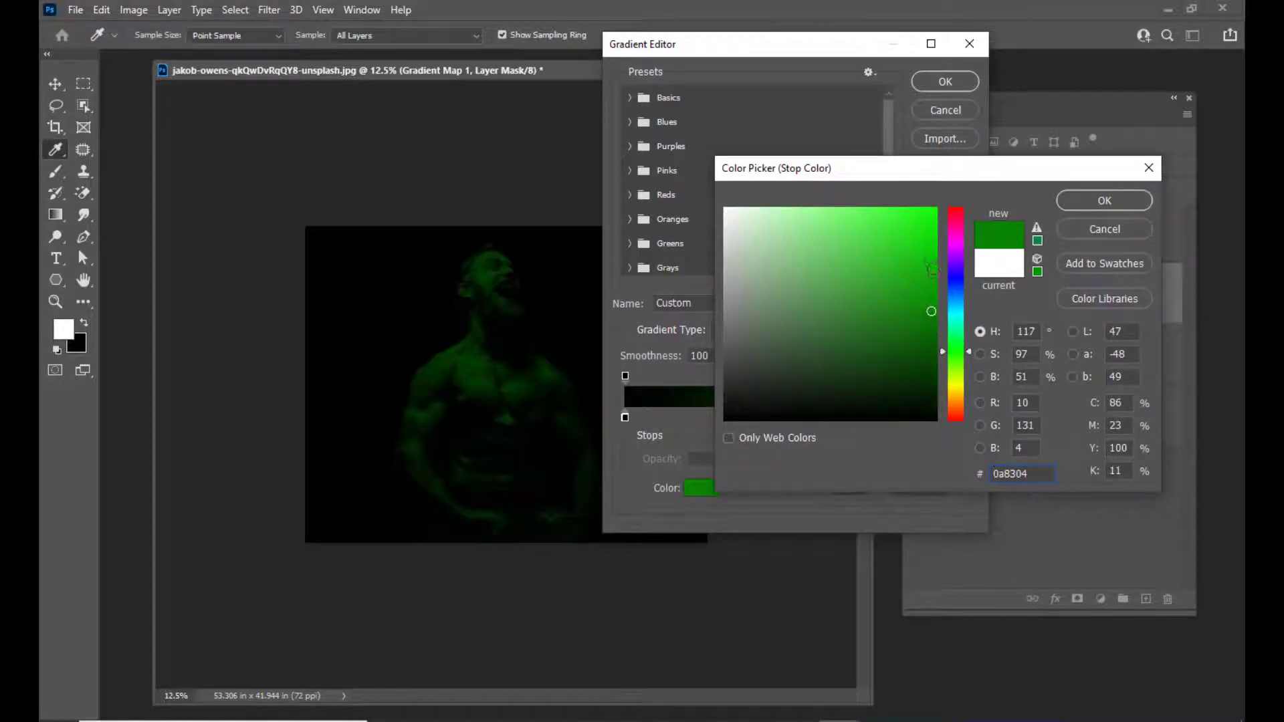
{"action": "left_click_drag", "start_coordinate": [931, 269], "coordinate": [930, 219]}
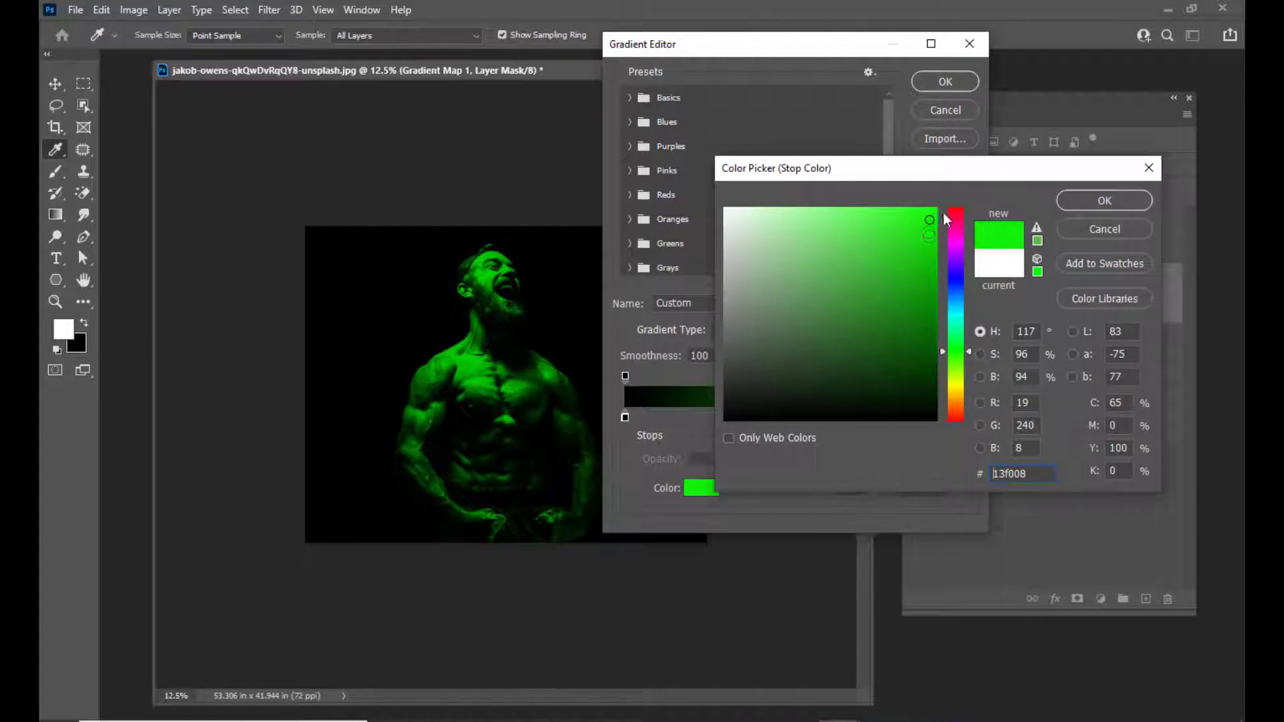
{"action": "left_click_drag", "start_coordinate": [949, 174], "coordinate": [879, 163]}
{"action": "left_click", "coordinate": [1007, 198]}
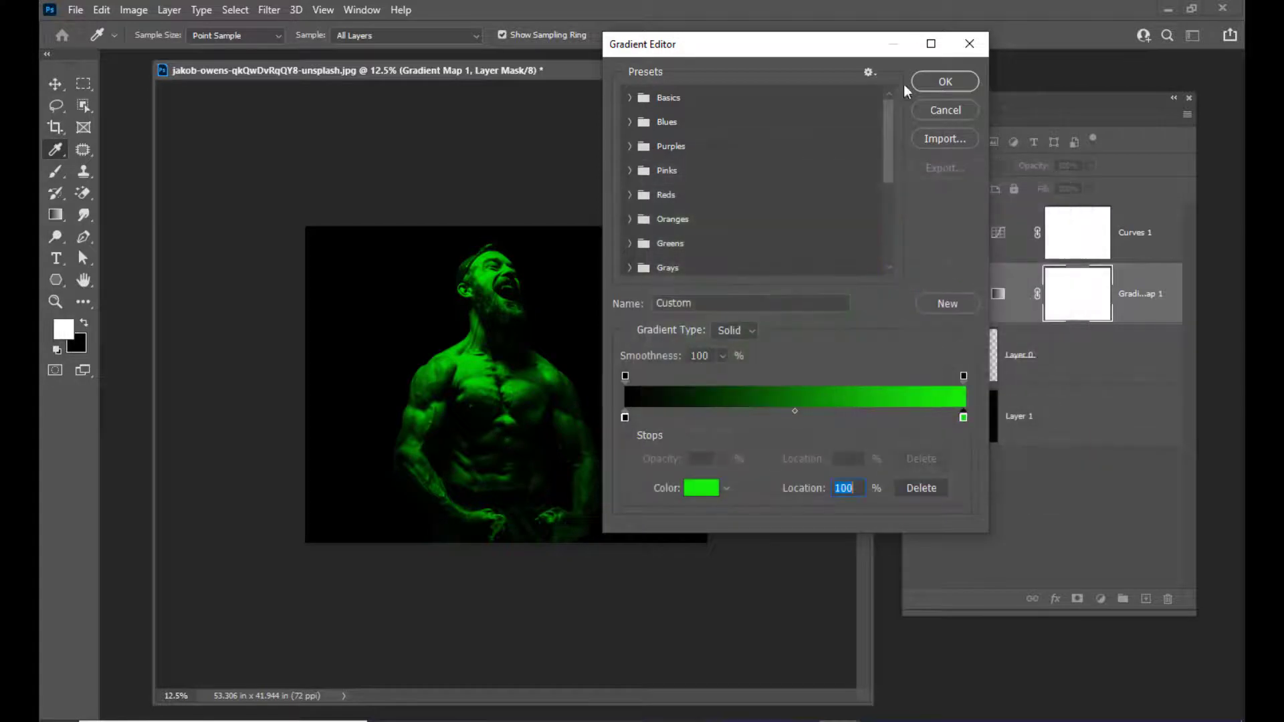
{"action": "left_click", "coordinate": [946, 82]}
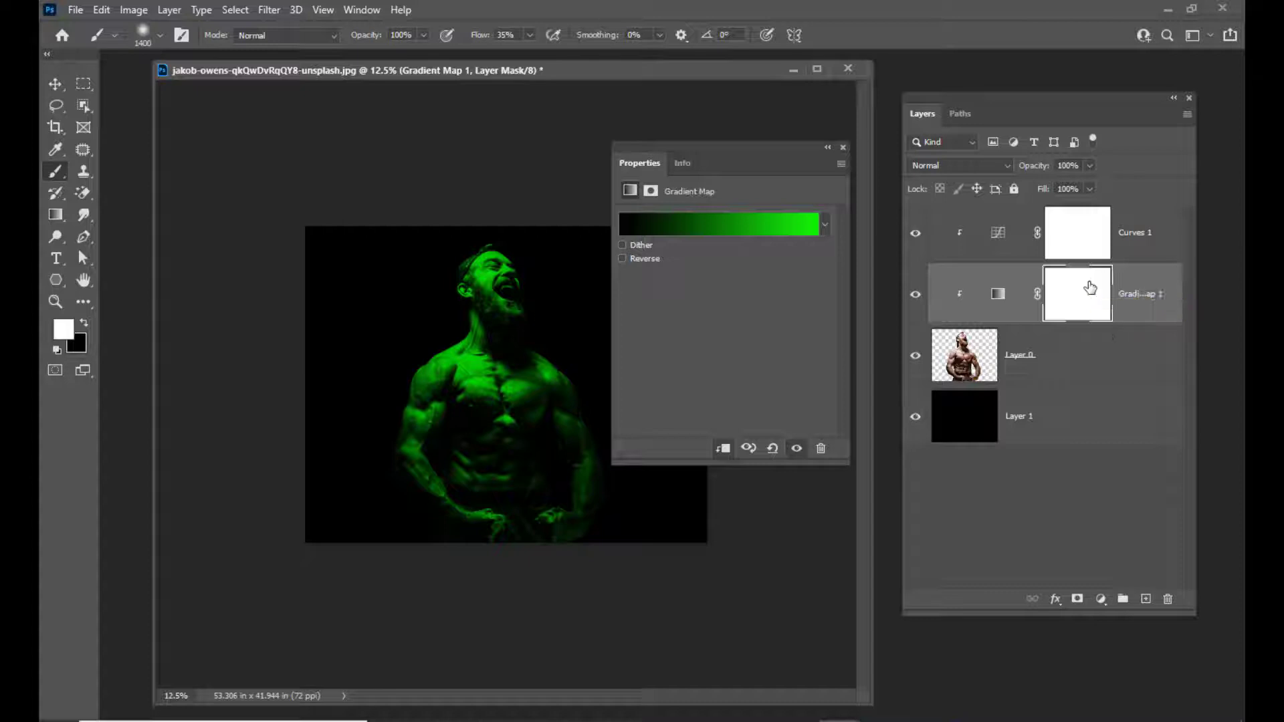
- Invert the green Gradient Map 1 layer's mask to black and close the adjustment settings
{"action": "left_click_drag", "start_coordinate": [756, 145], "coordinate": [762, 144]}
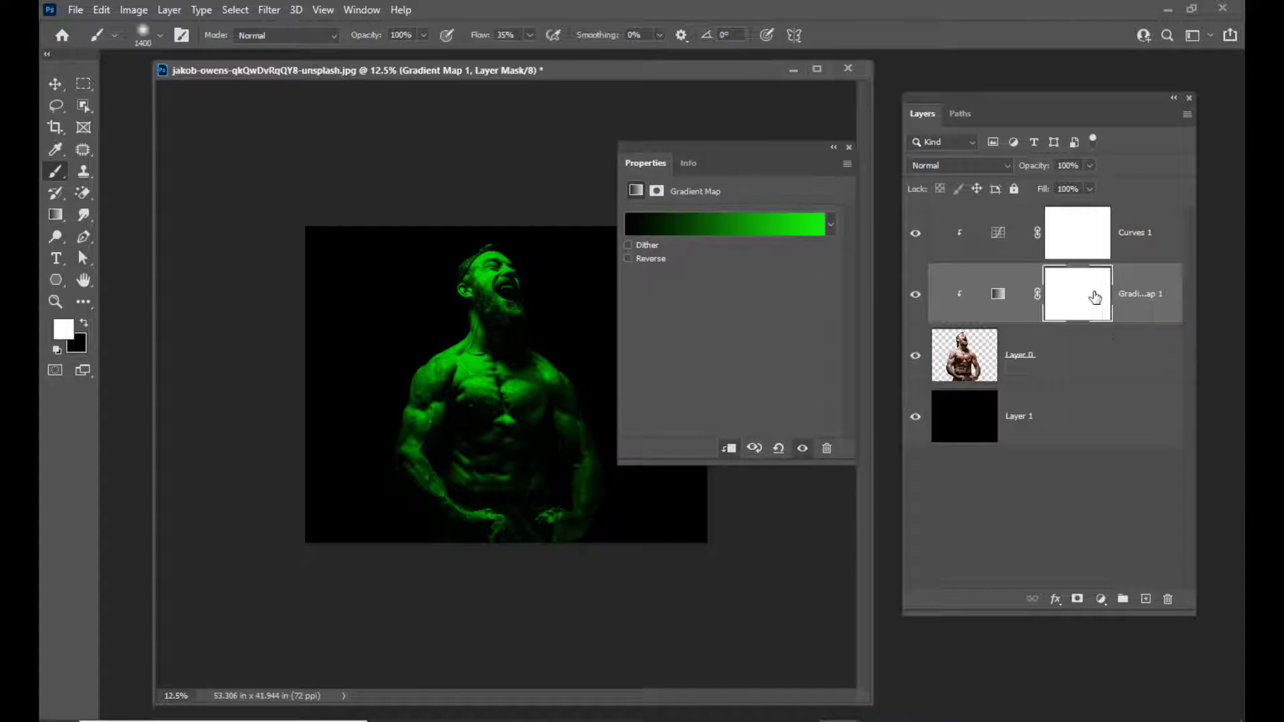
{"action": "key", "text": "ctrl+i"}
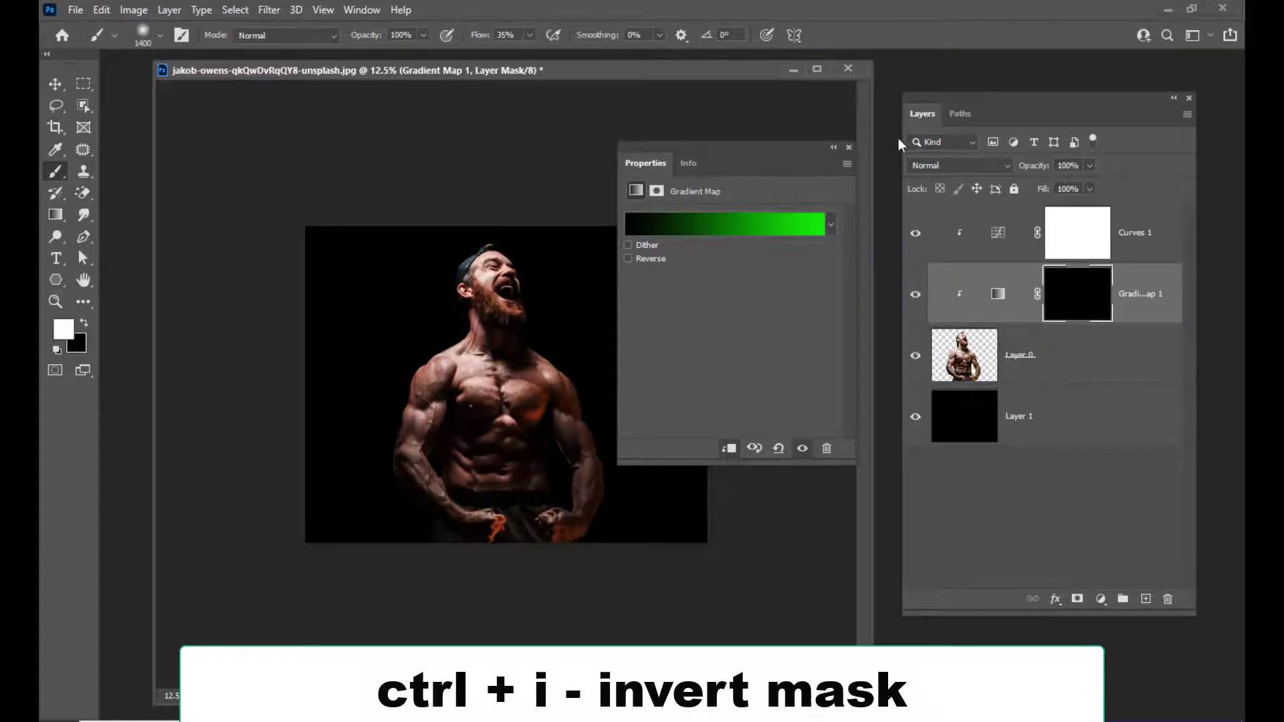
{"action": "left_click", "coordinate": [848, 148]}
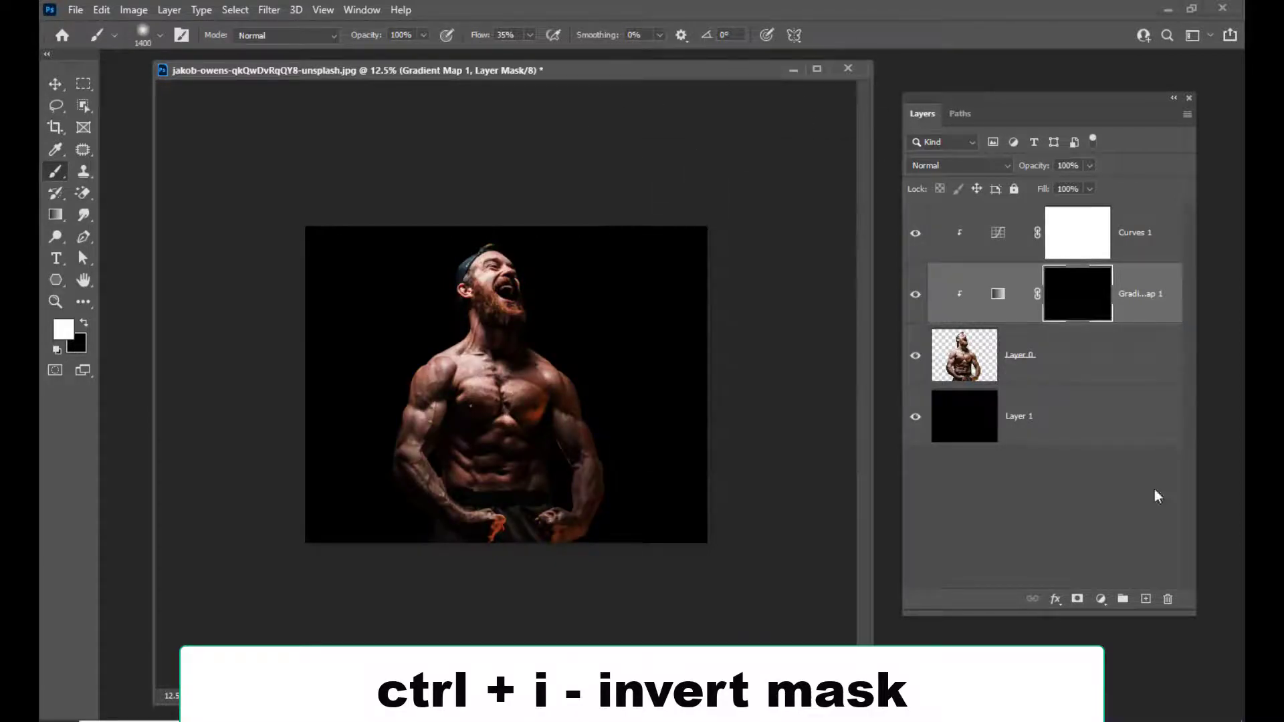
- Add a second black-to-white Gradient Map adjustment directly above the cut-out man on Layer 0
{"action": "left_click", "coordinate": [1098, 362]}
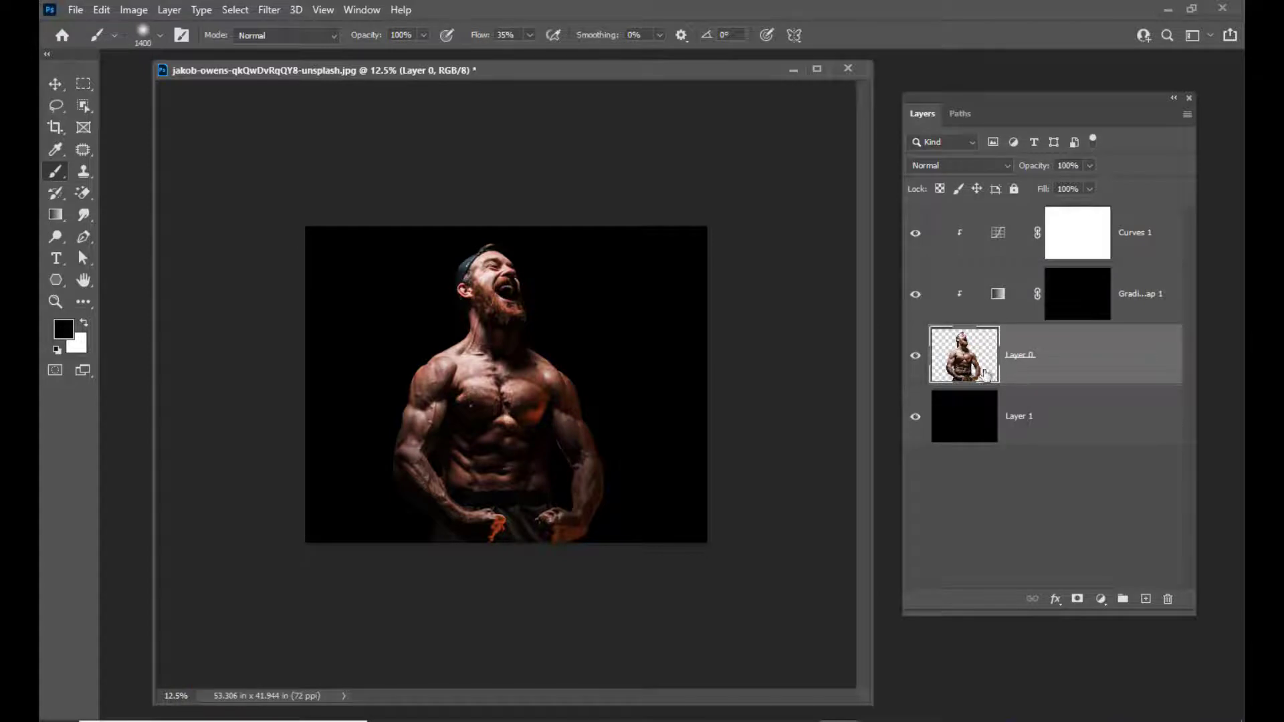
{"action": "left_click", "coordinate": [1104, 598]}
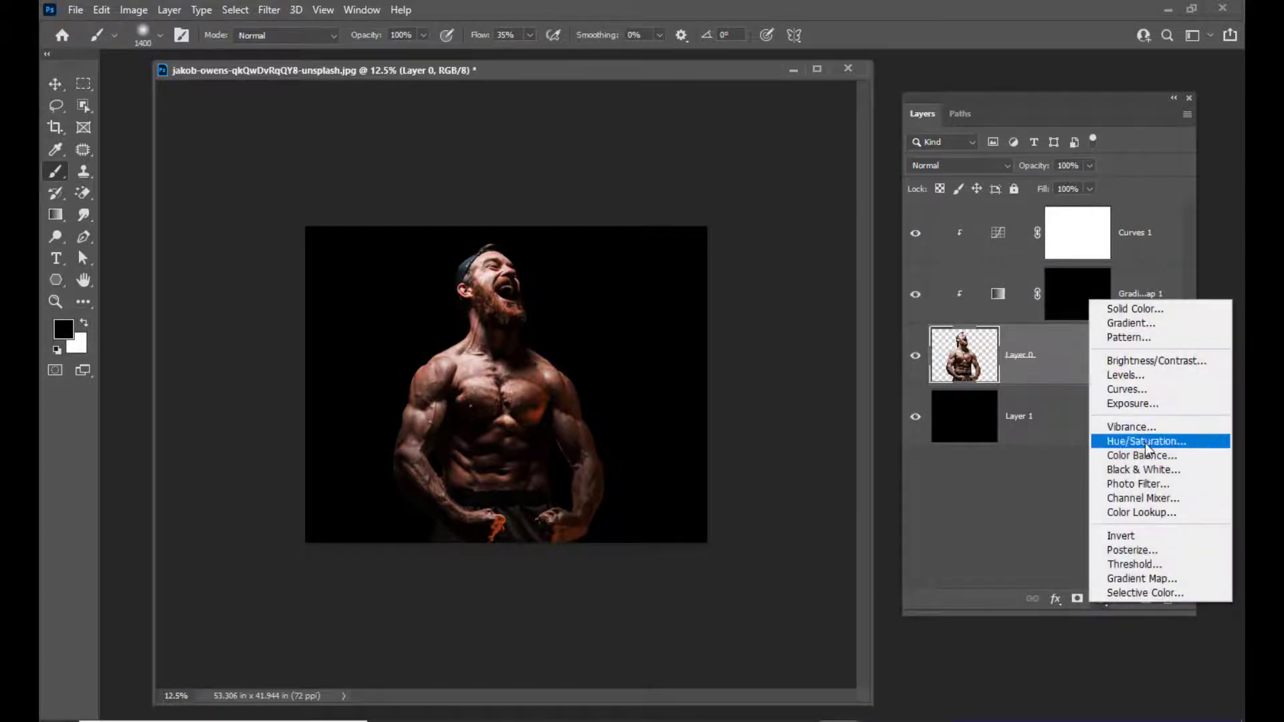
{"action": "left_click", "coordinate": [1167, 579]}
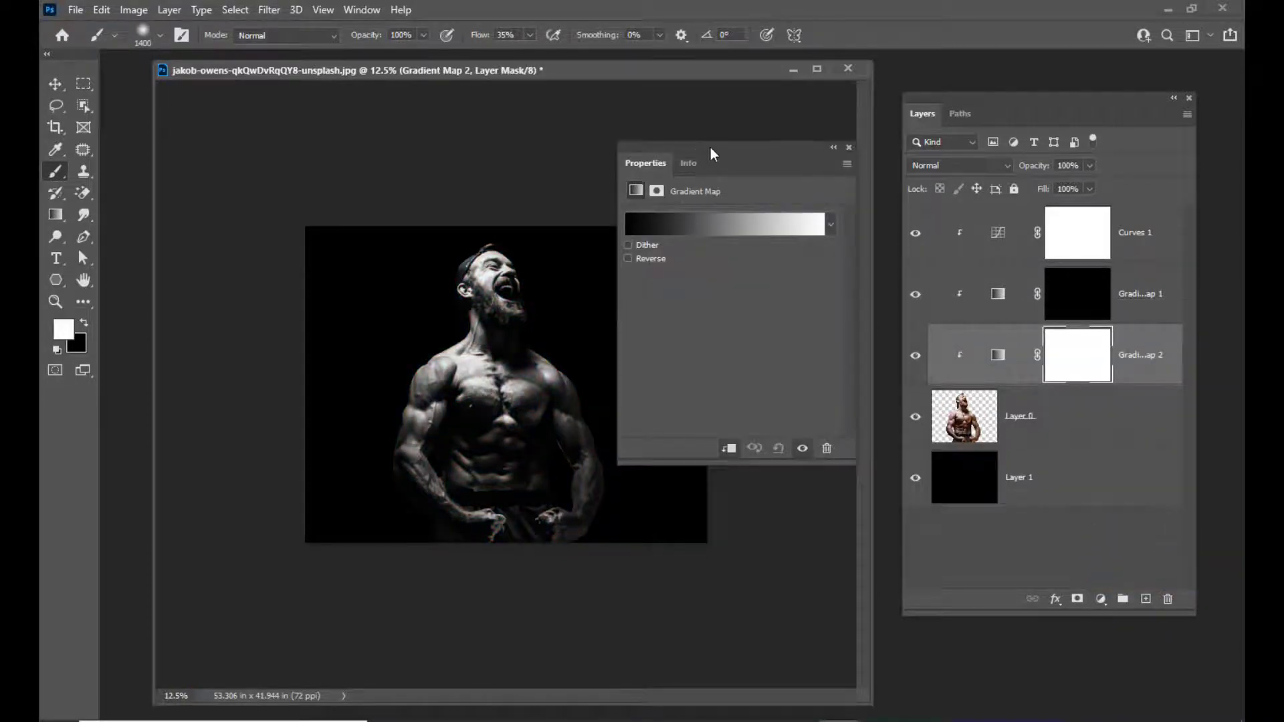
{"action": "mouse_move", "coordinate": [711, 154]}
{"action": "left_mouse_down"}
{"action": "mouse_move", "coordinate": [743, 160]}
{"action": "mouse_move", "coordinate": [690, 156]}
{"action": "left_mouse_up"}
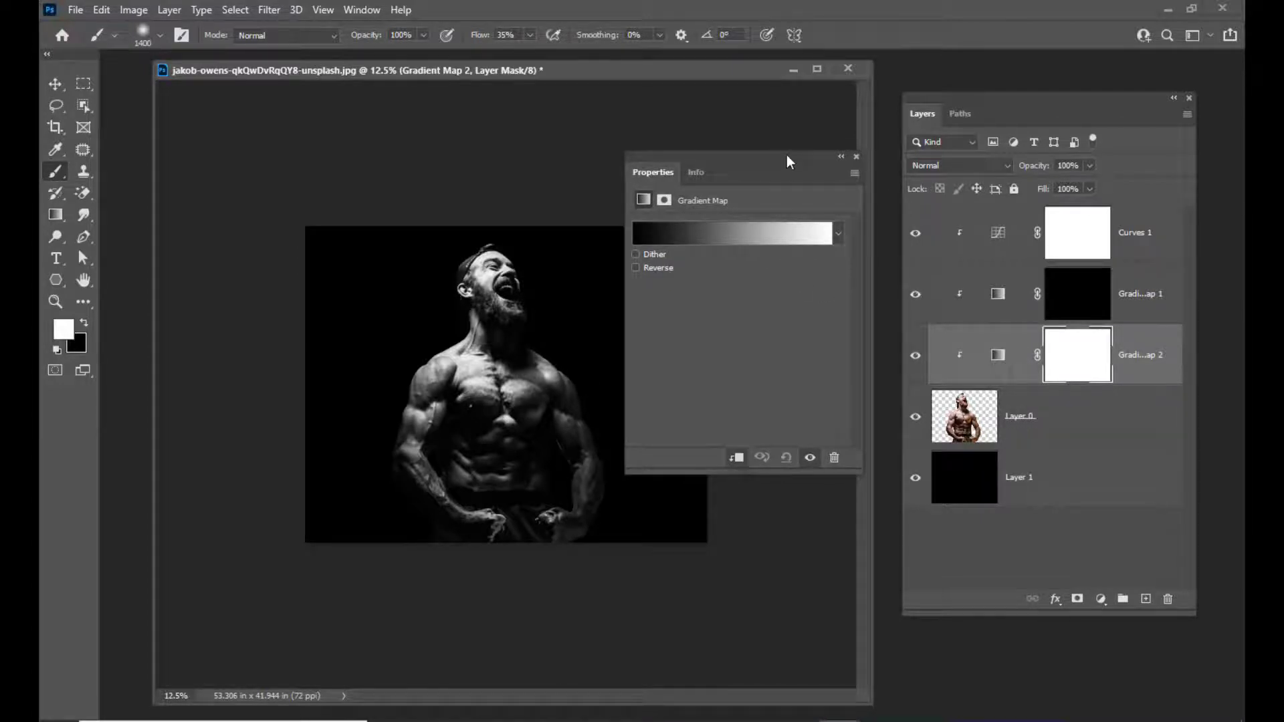
{"action": "left_click_drag", "start_coordinate": [784, 155], "coordinate": [780, 139]}
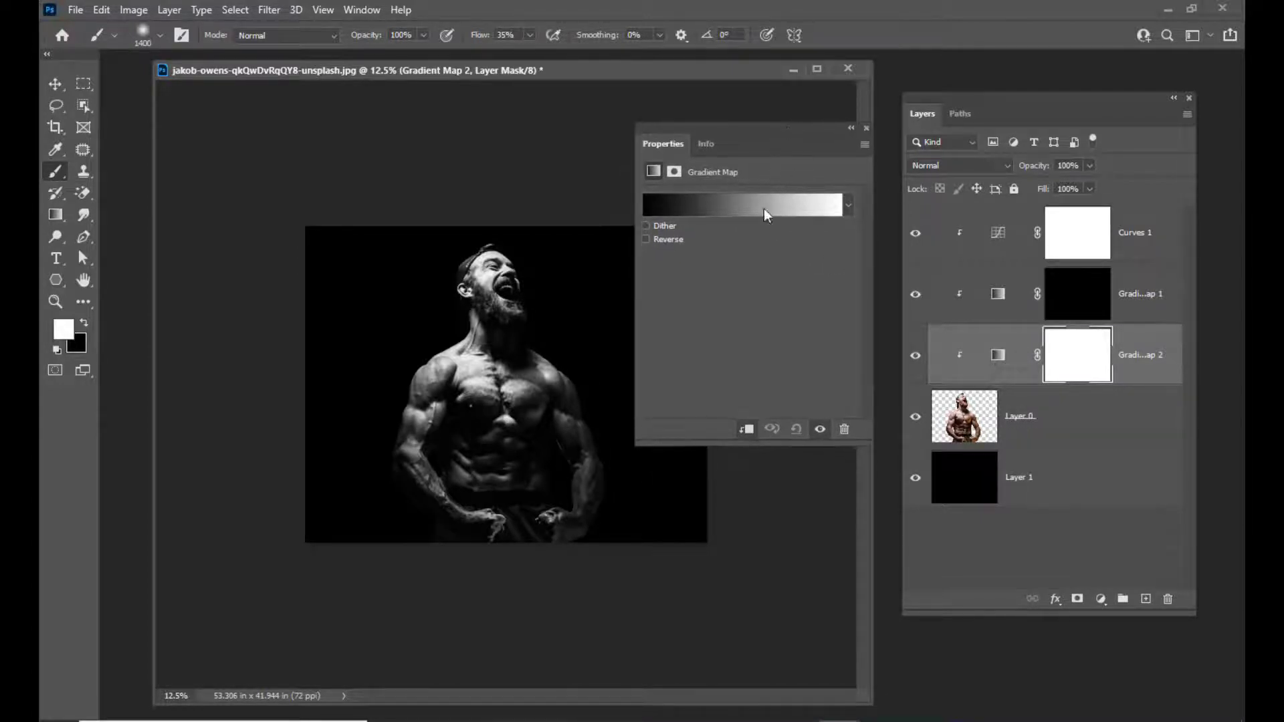
- Change the white end stop of the Gradient Map 2 gradient to red (ff0000), accept it and close the adjustment settings
{"action": "left_click", "coordinate": [764, 209]}
{"action": "left_click_drag", "start_coordinate": [704, 46], "coordinate": [734, 37]}
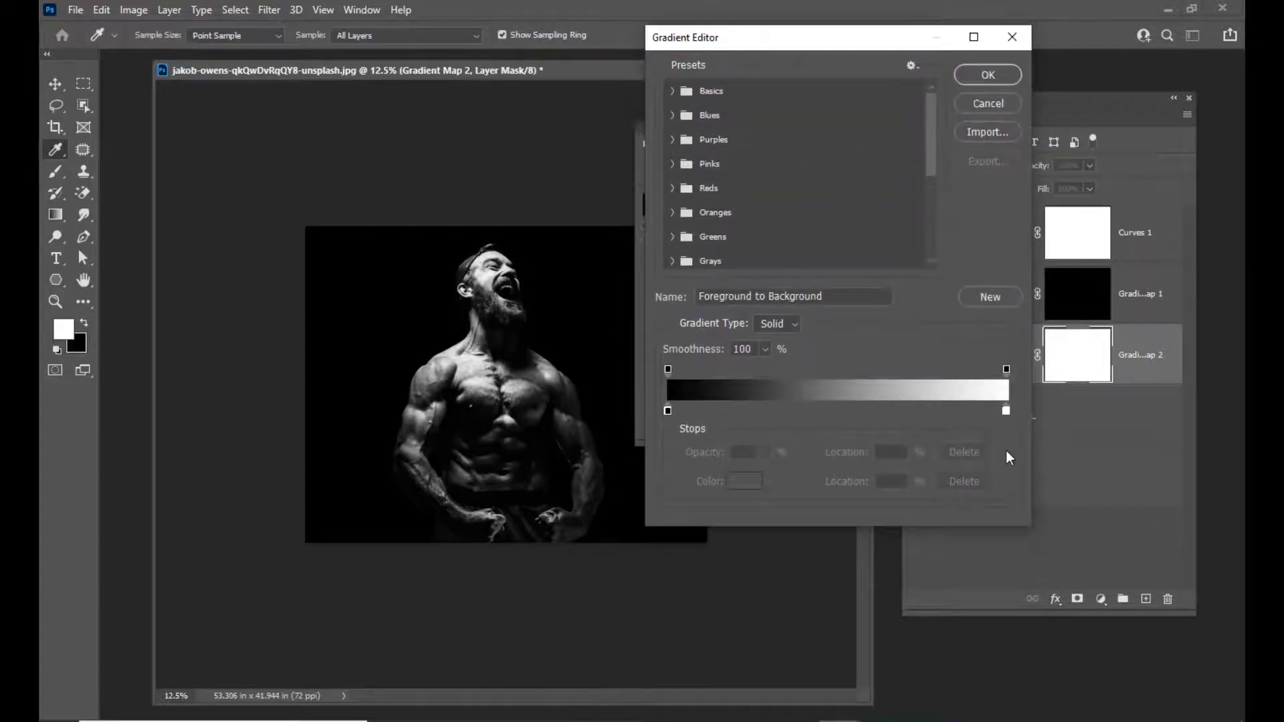
{"action": "double_click", "coordinate": [1006, 411]}
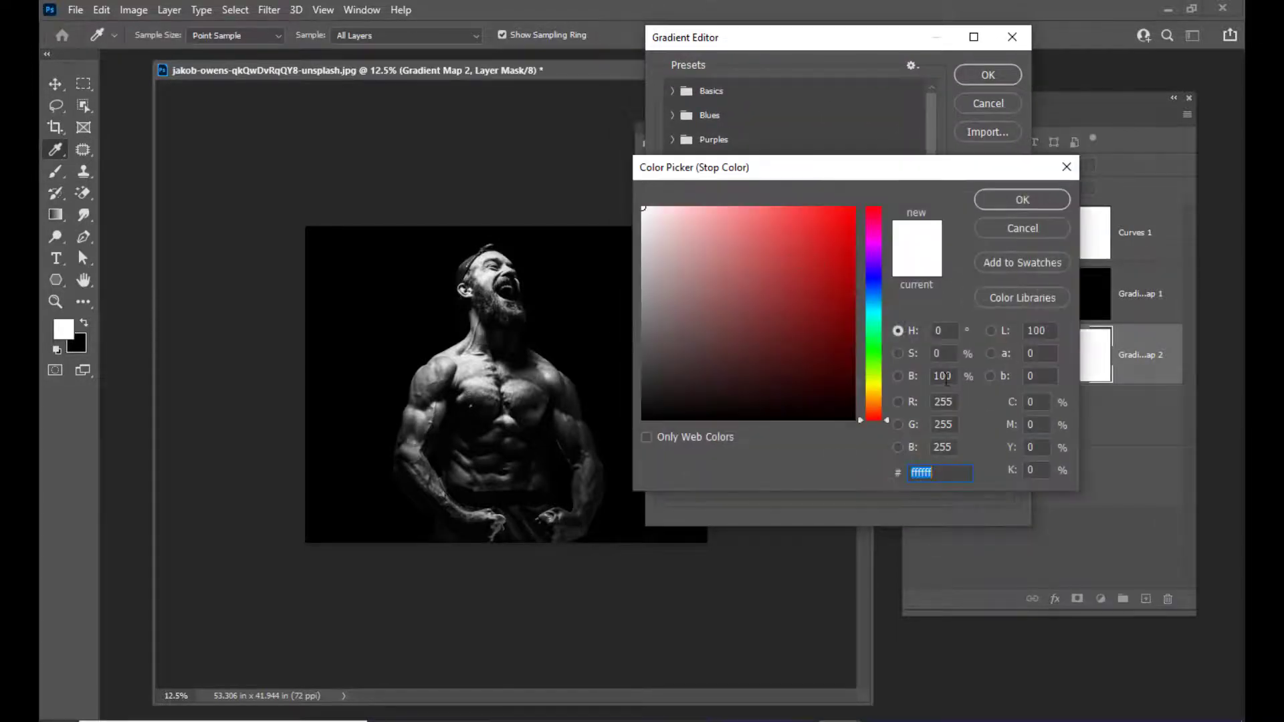
{"action": "left_click_drag", "start_coordinate": [788, 249], "coordinate": [897, 195]}
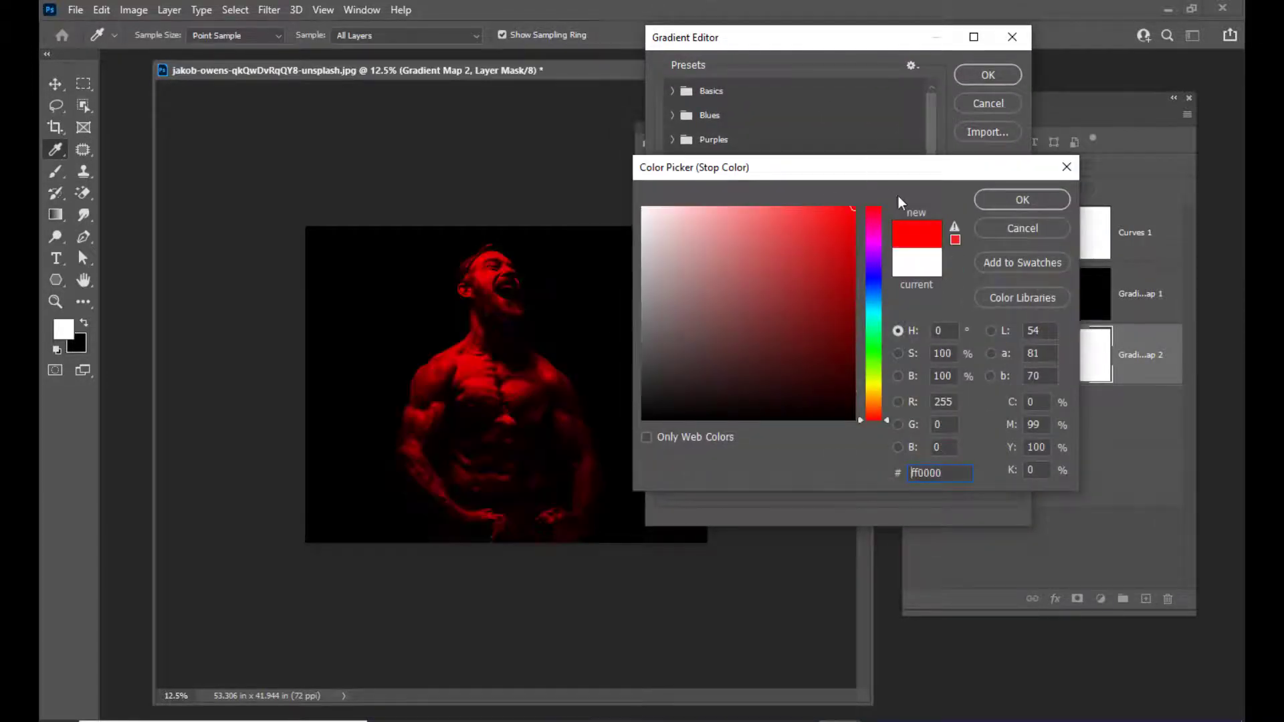
{"action": "left_click", "coordinate": [1018, 201]}
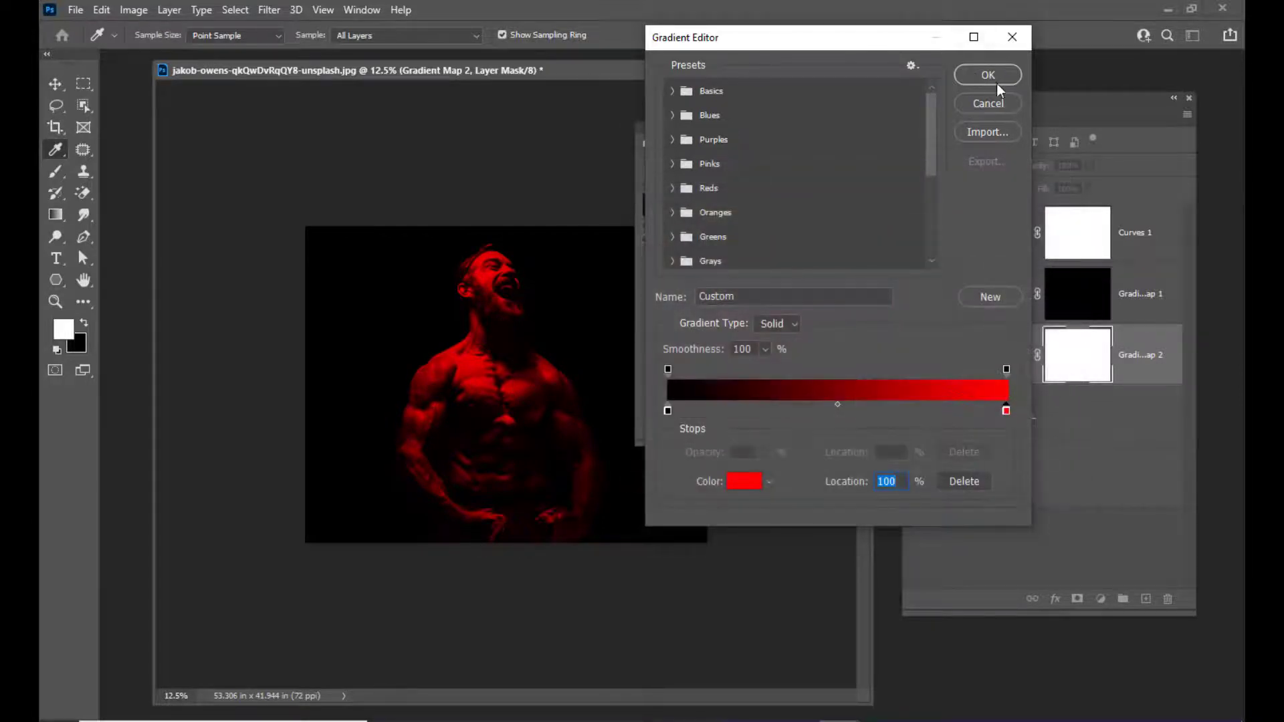
{"action": "left_click_drag", "start_coordinate": [763, 53], "coordinate": [782, 51]}
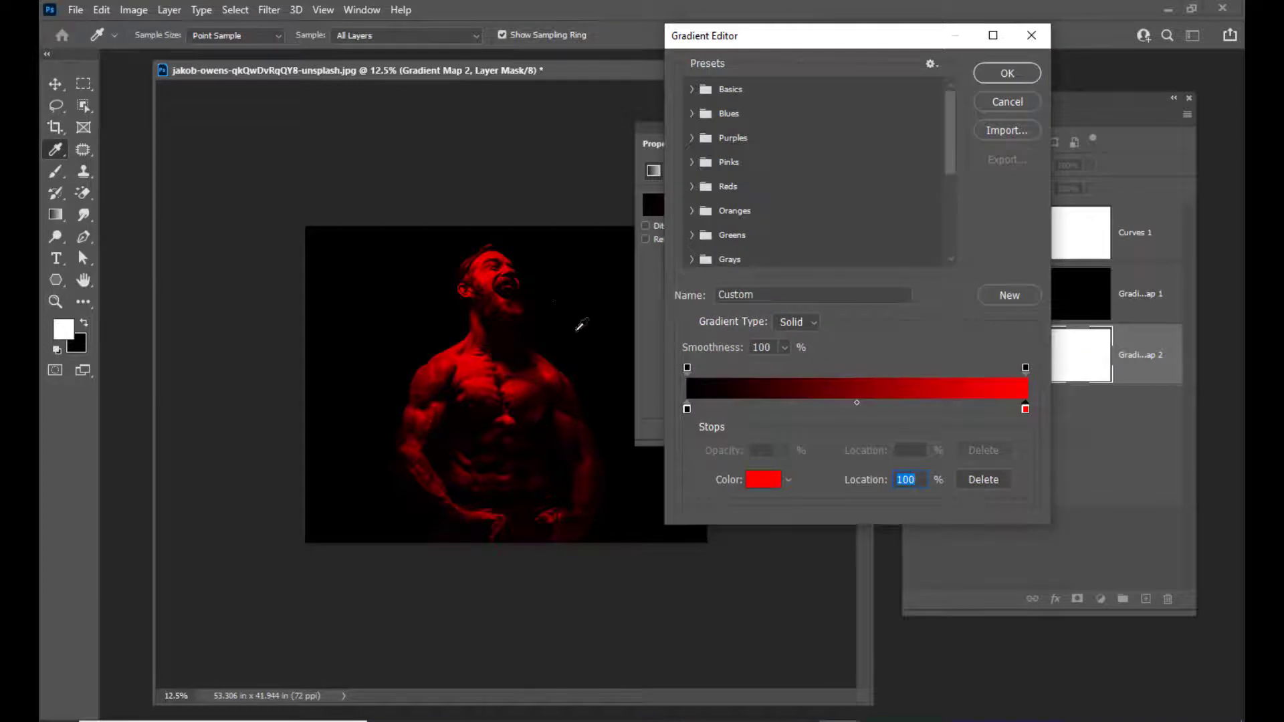
{"action": "left_click", "coordinate": [1001, 75]}
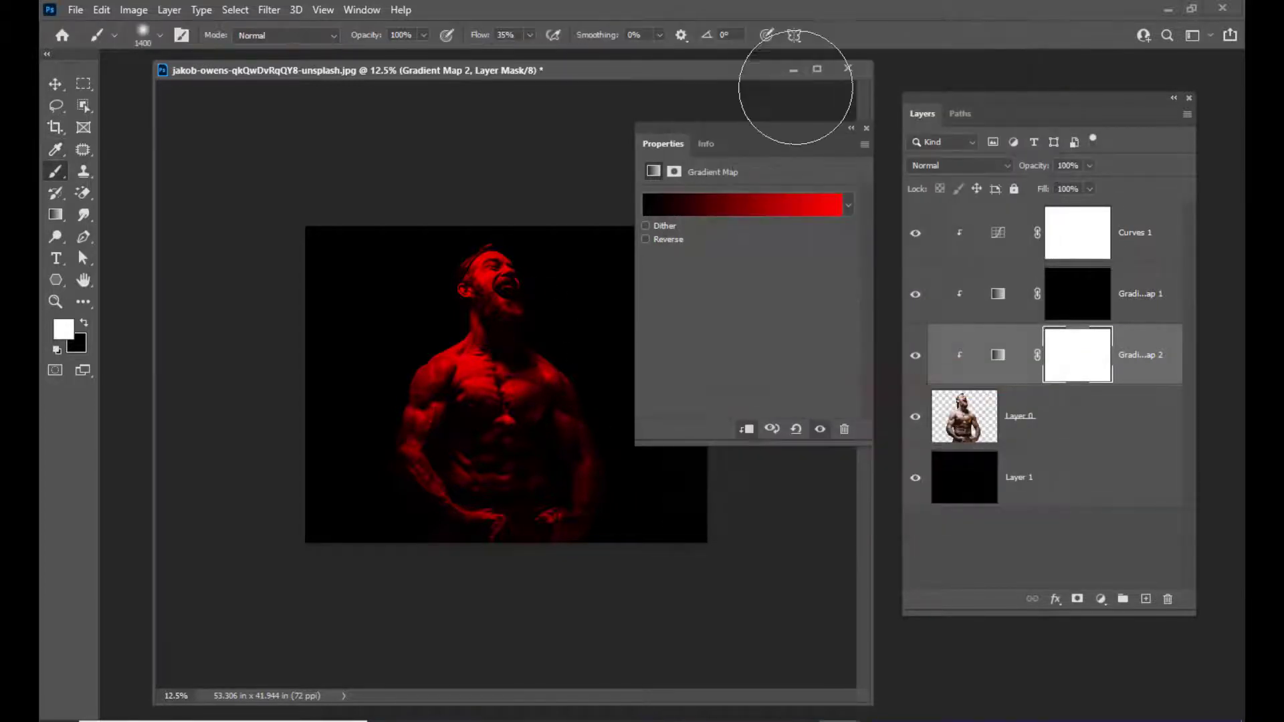
{"action": "left_click", "coordinate": [865, 127]}
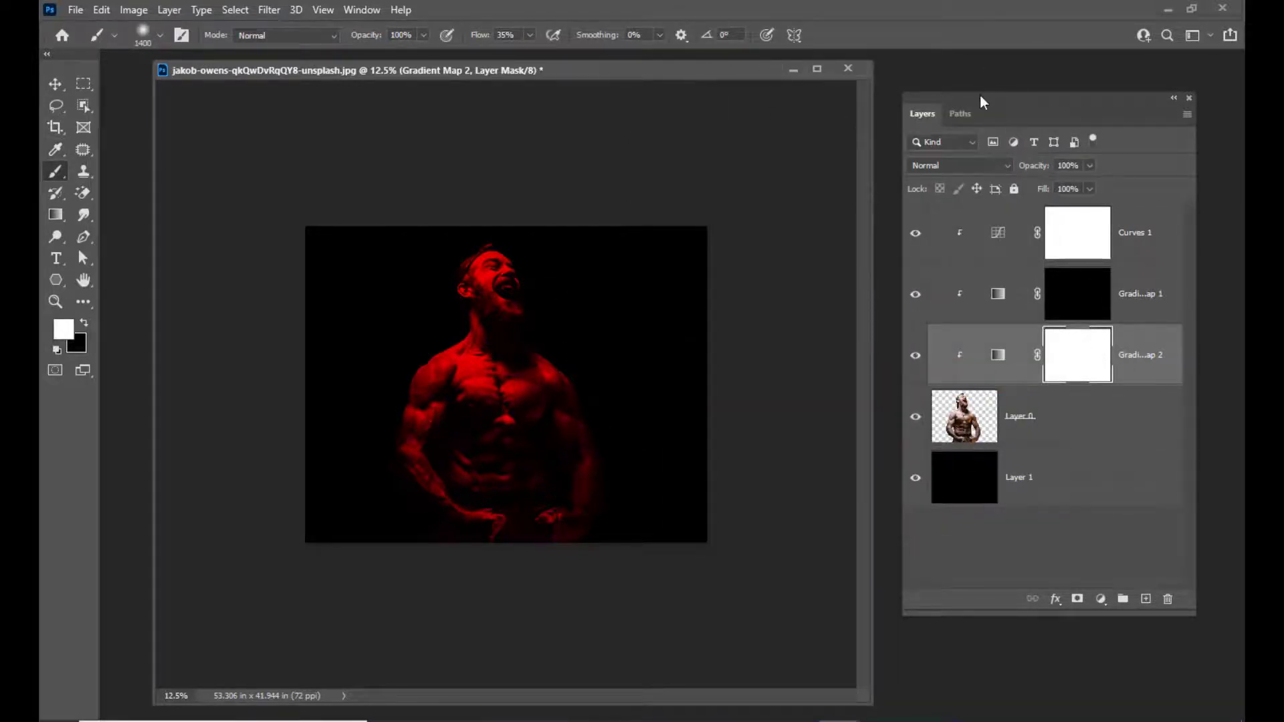
- Invert the red Gradient Map 2 layer's mask to black
{"action": "left_click_drag", "start_coordinate": [980, 95], "coordinate": [973, 97]}
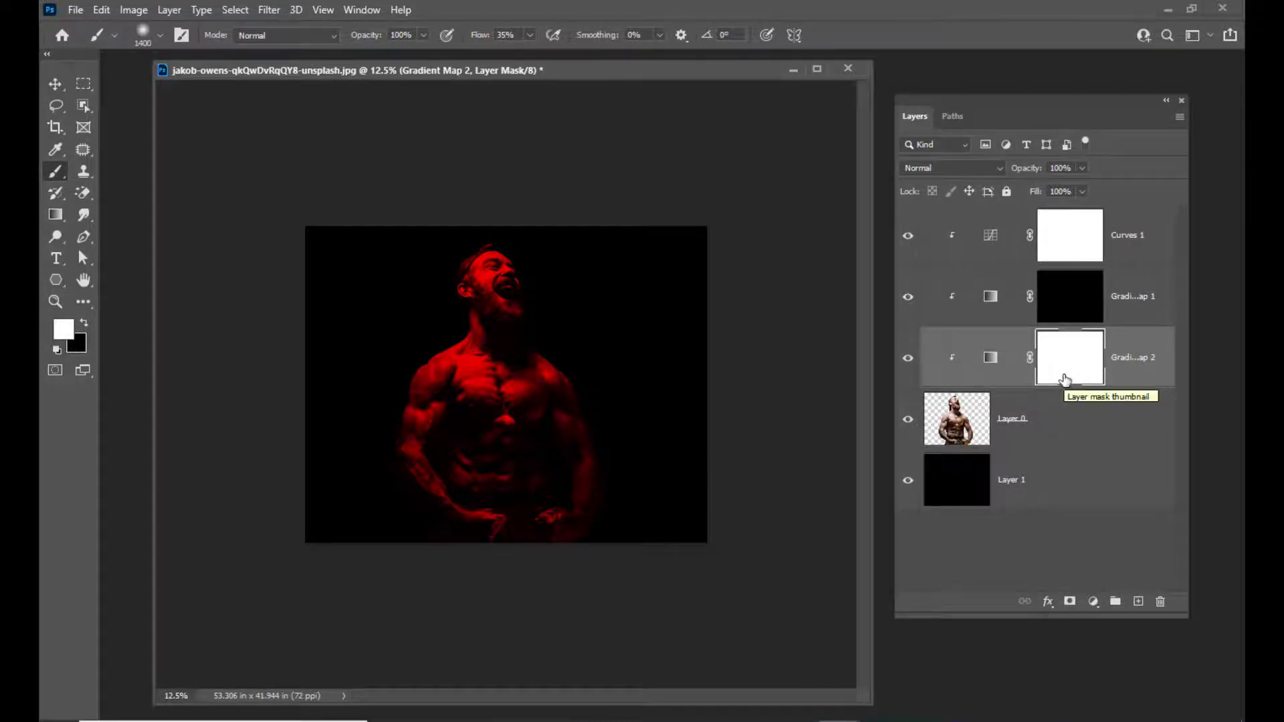
{"action": "key", "text": "ctrl+i"}
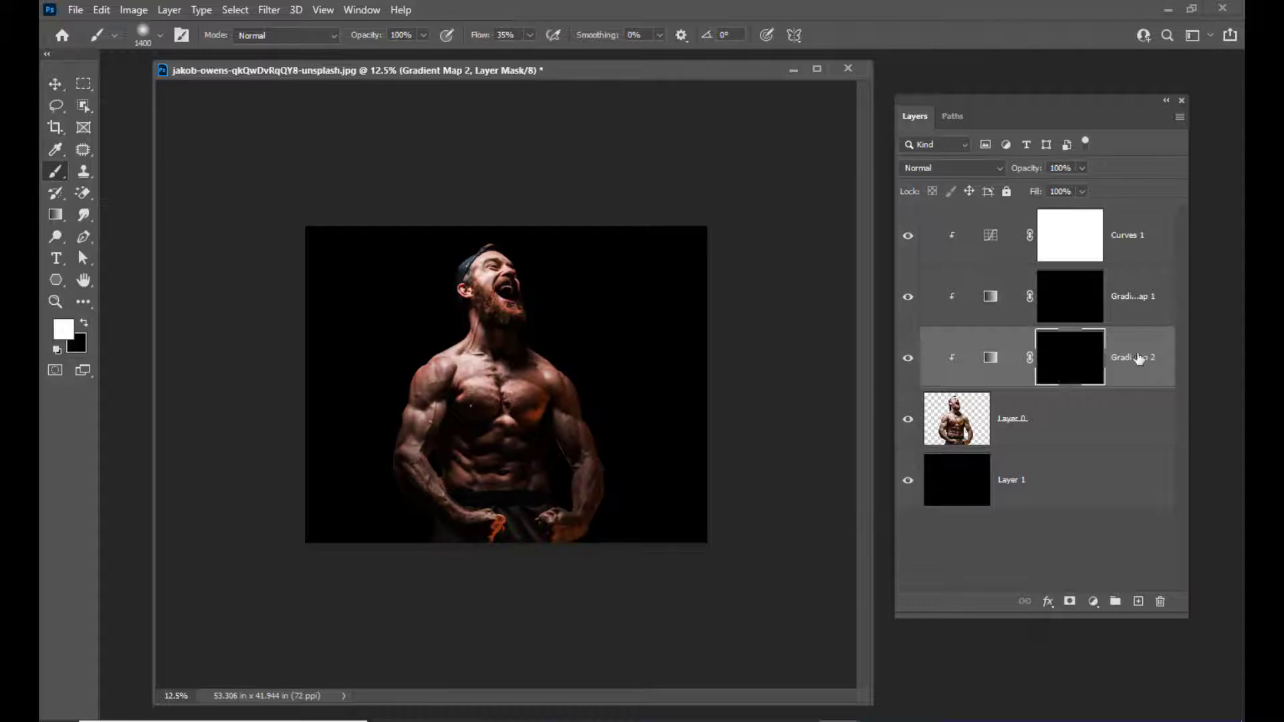
{"action": "left_click_drag", "start_coordinate": [1037, 106], "coordinate": [1016, 100]}
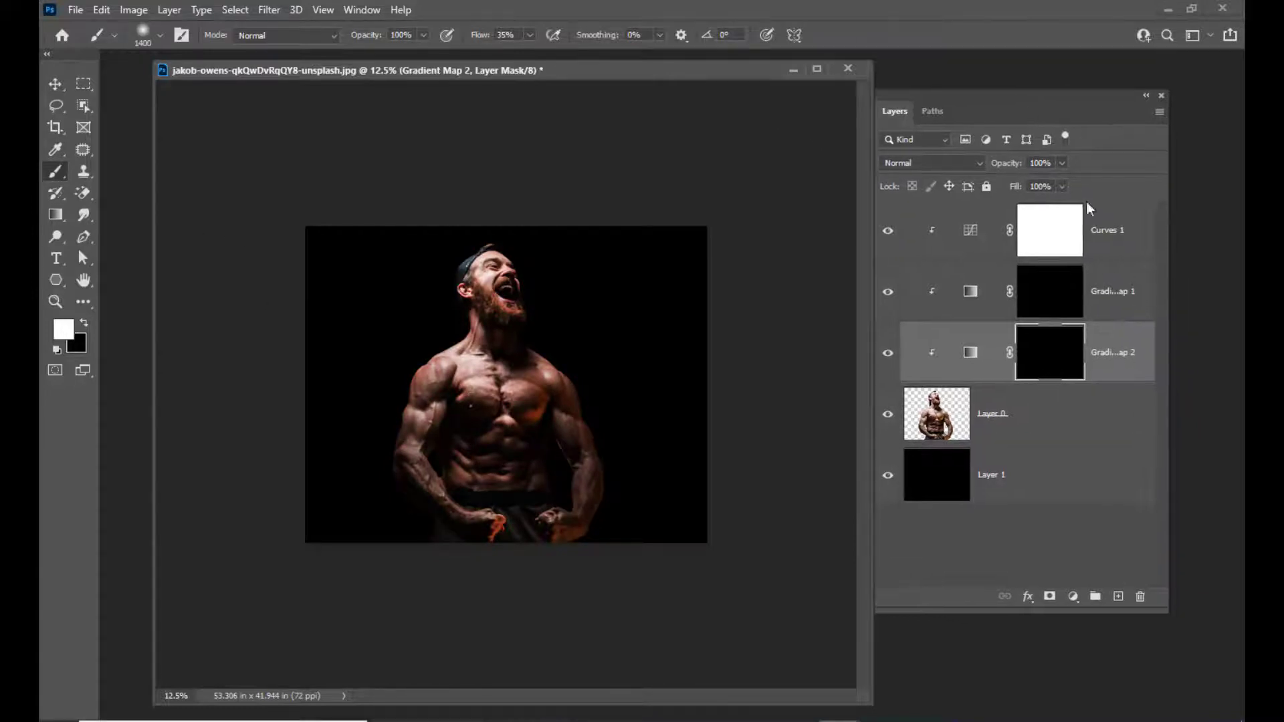
- Set the blend mode of the green Gradient Map 1 layer to Hard Light
{"action": "left_click", "coordinate": [1141, 294]}
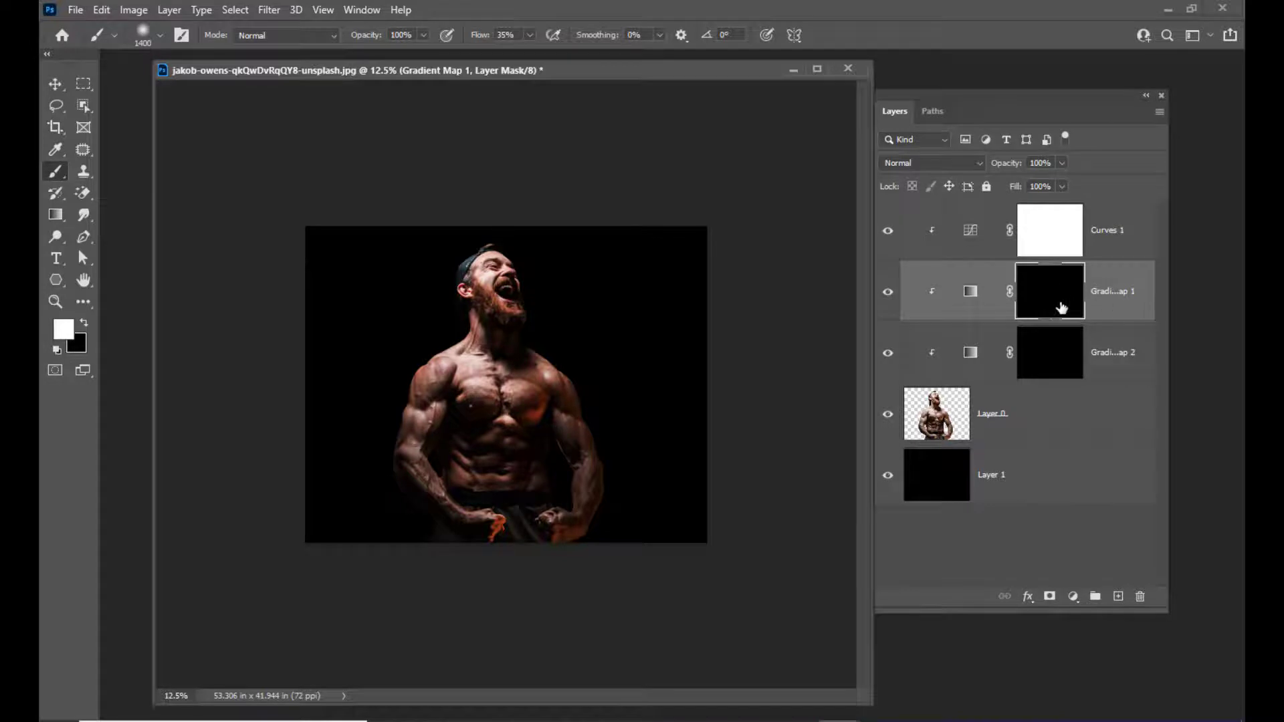
{"action": "left_click_drag", "start_coordinate": [954, 87], "coordinate": [976, 91]}
{"action": "left_click", "coordinate": [945, 156]}
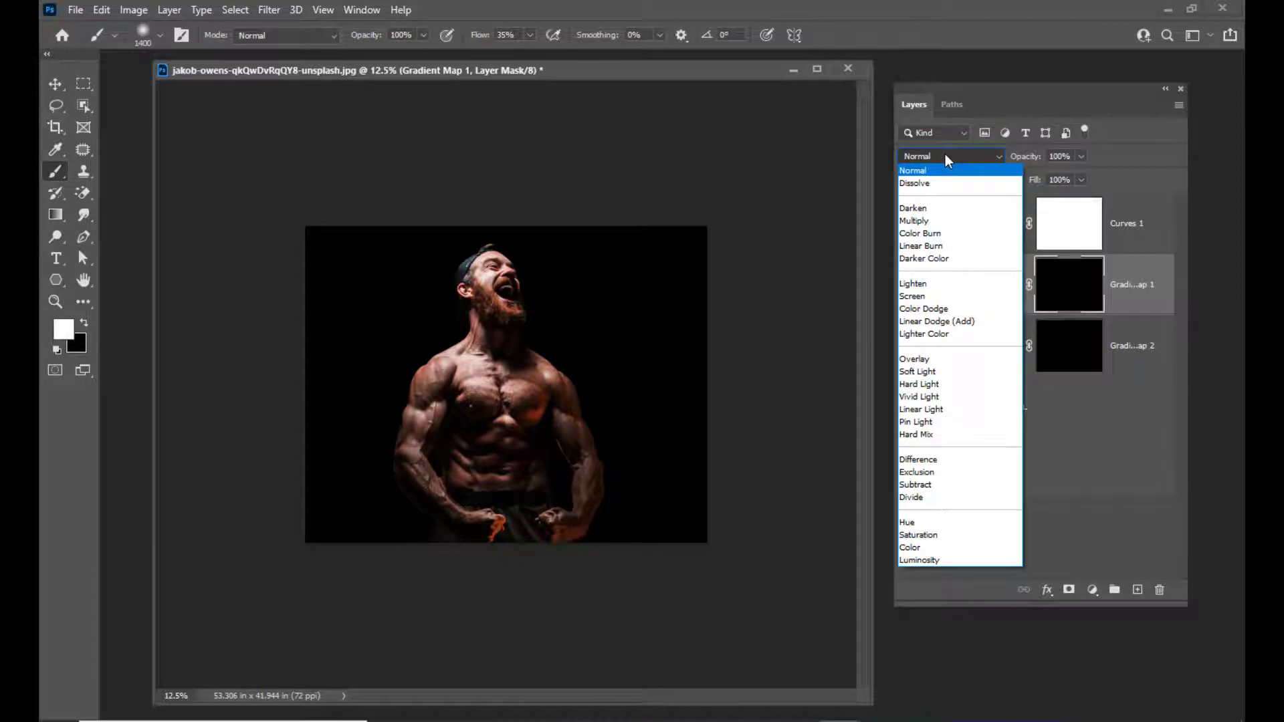
{"action": "left_click", "coordinate": [968, 387]}
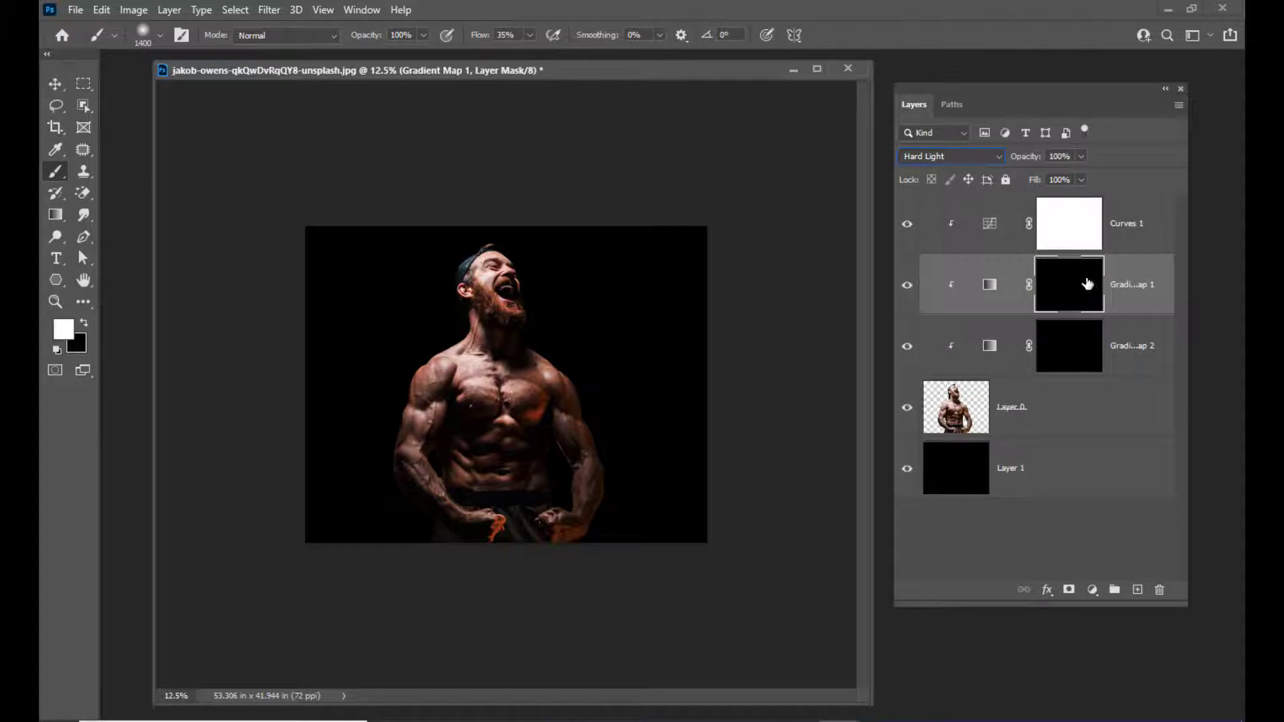
{"action": "left_click_drag", "start_coordinate": [952, 94], "coordinate": [968, 95]}
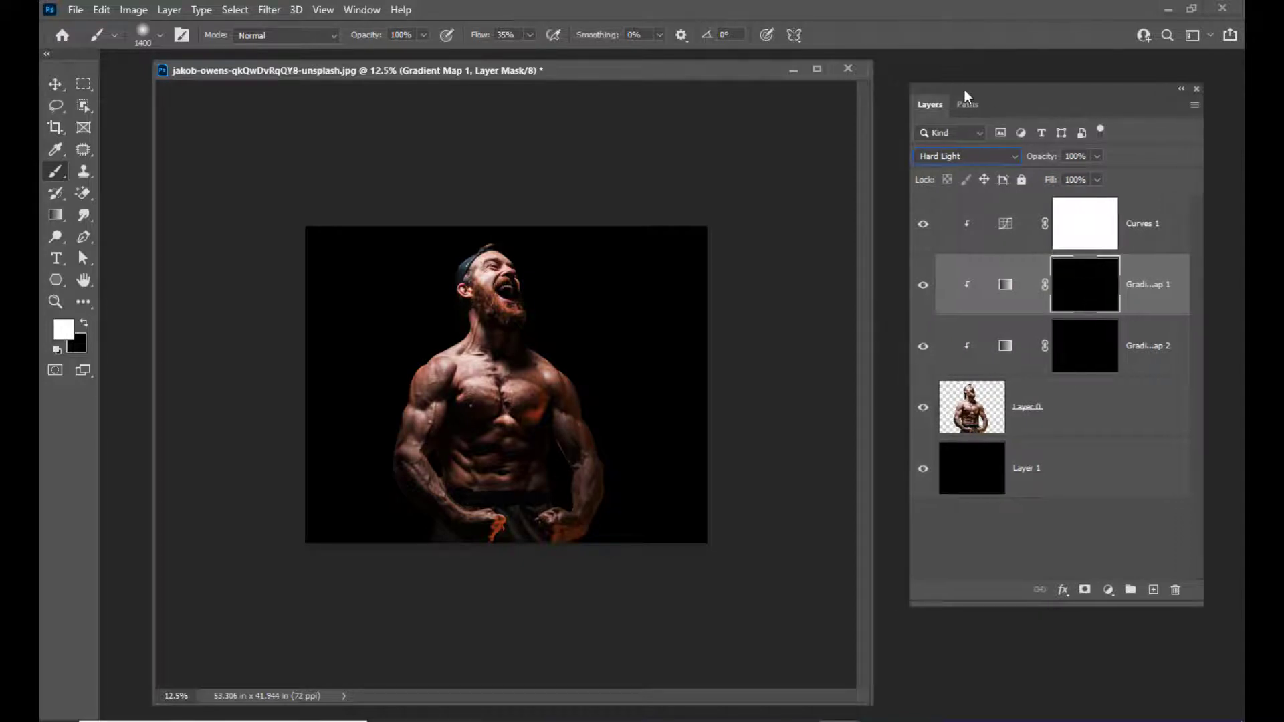
- Choose the Brush tool and check its current brush preset, size and hardness
{"action": "left_click_drag", "start_coordinate": [486, 73], "coordinate": [510, 82]}
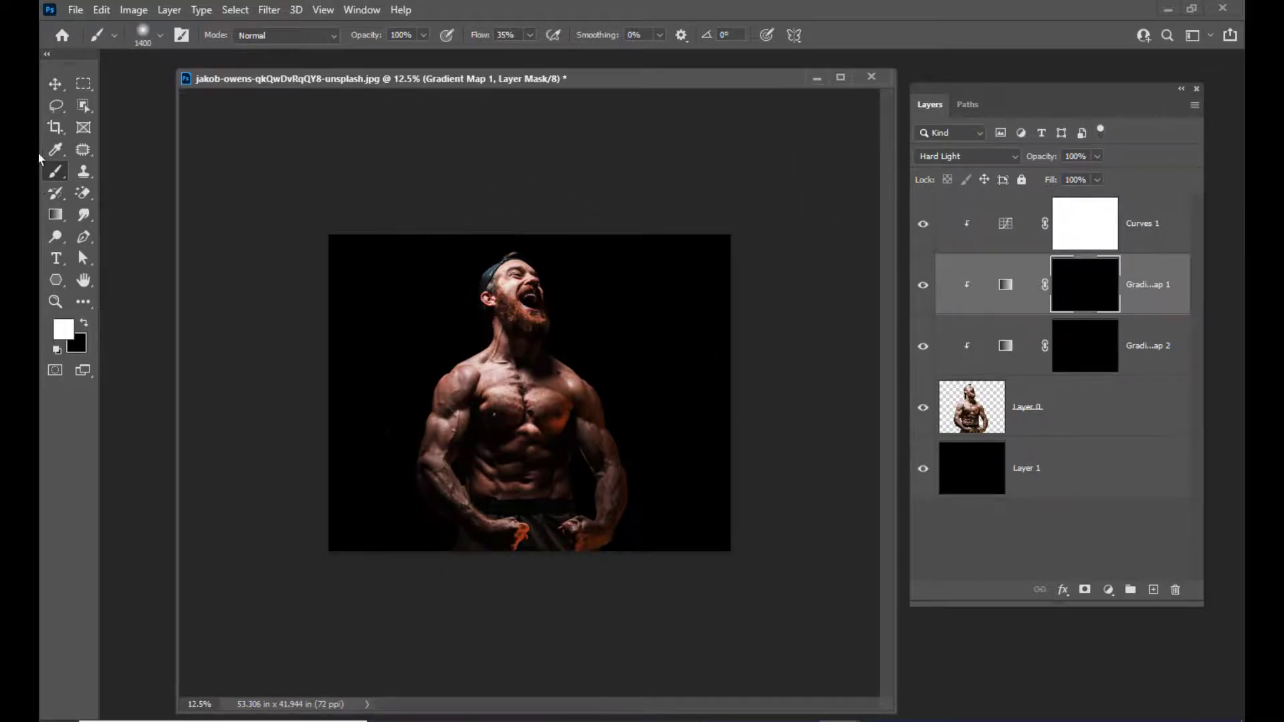
{"action": "right_click", "coordinate": [59, 177]}
{"action": "left_click", "coordinate": [120, 175]}
{"action": "left_click", "coordinate": [143, 37]}
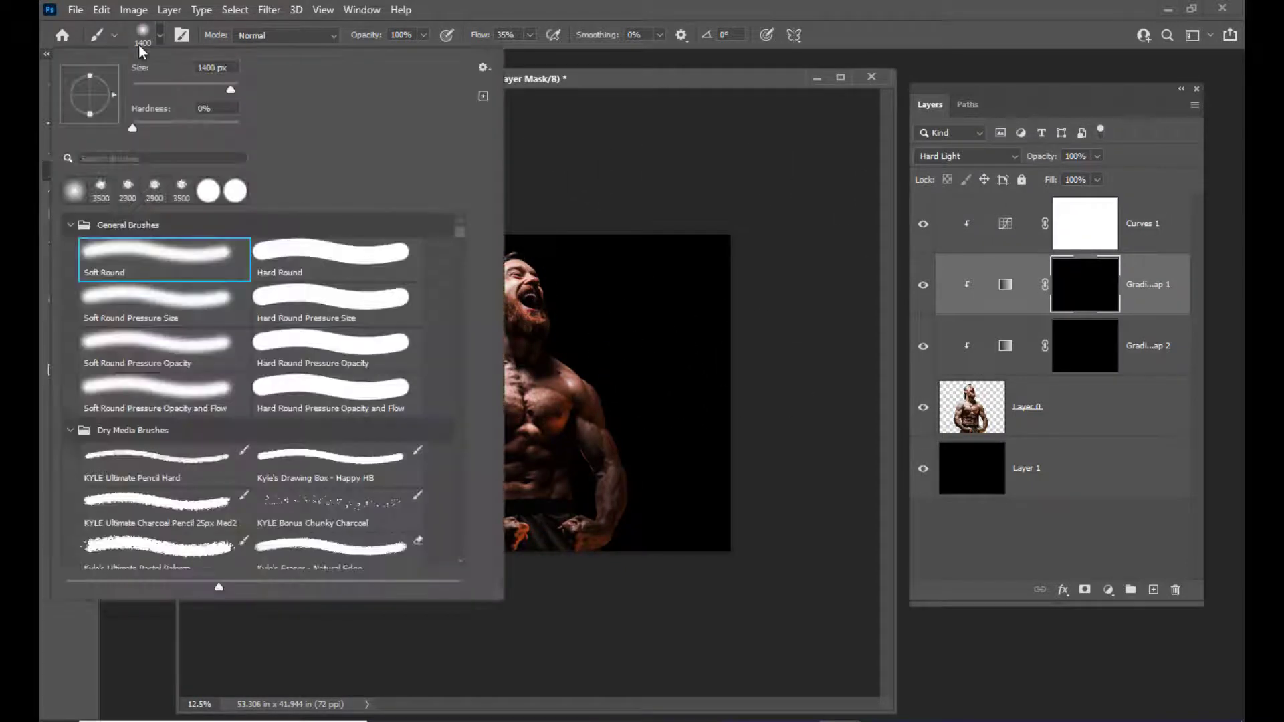
{"action": "left_click_drag", "start_coordinate": [589, 78], "coordinate": [605, 77]}
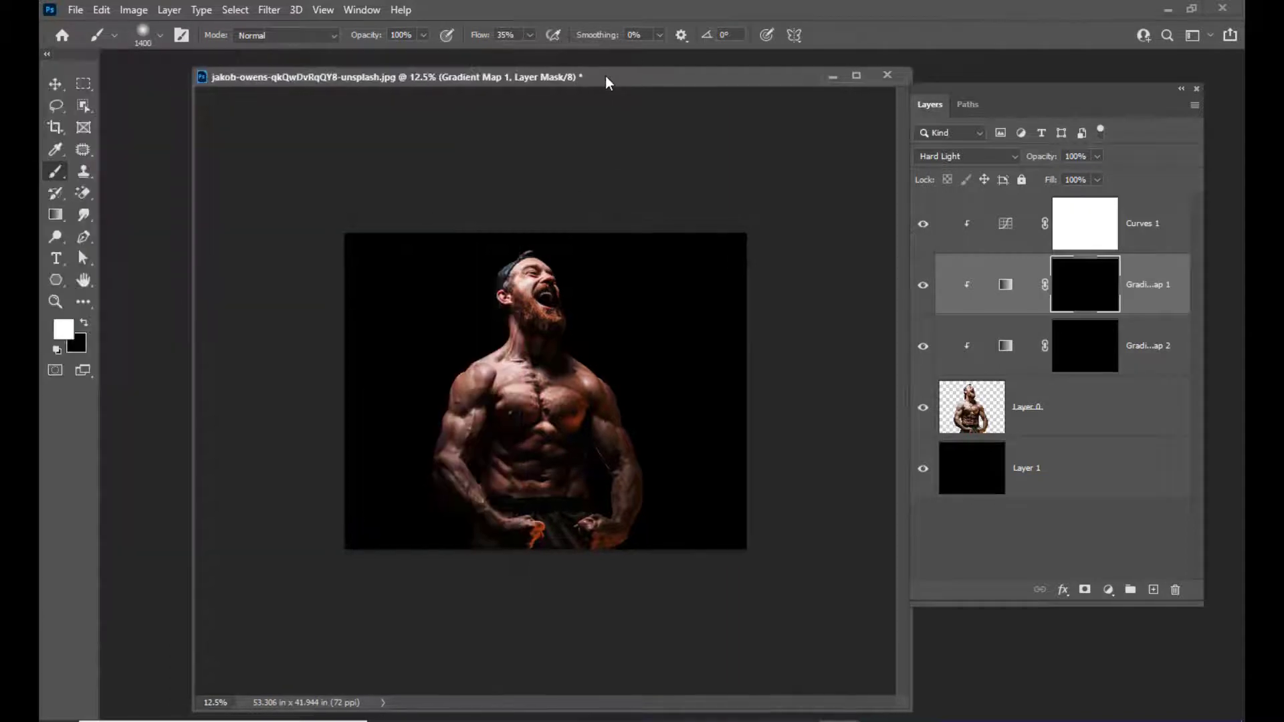
- Paint white on the Gradient Map 1 mask down the left half of the man with a 1500 px brush at 25% flow
{"action": "left_click", "coordinate": [530, 35]}
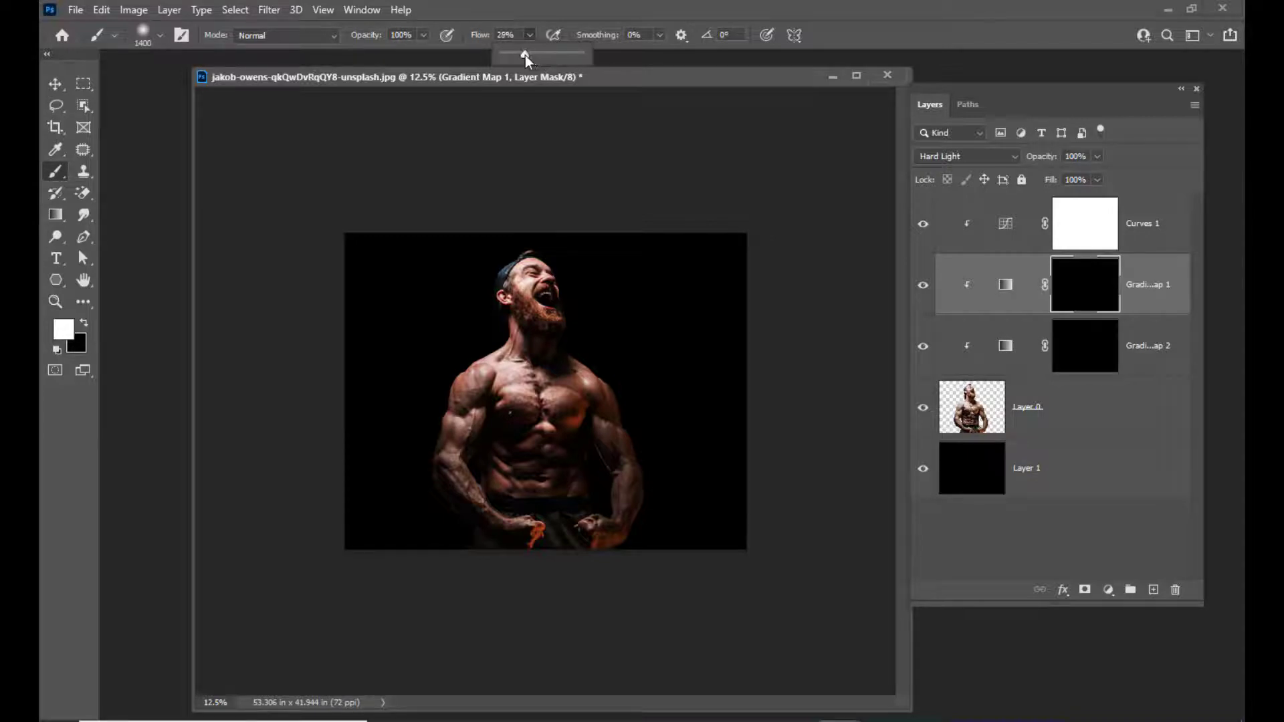
{"action": "left_click_drag", "start_coordinate": [526, 59], "coordinate": [568, 75]}
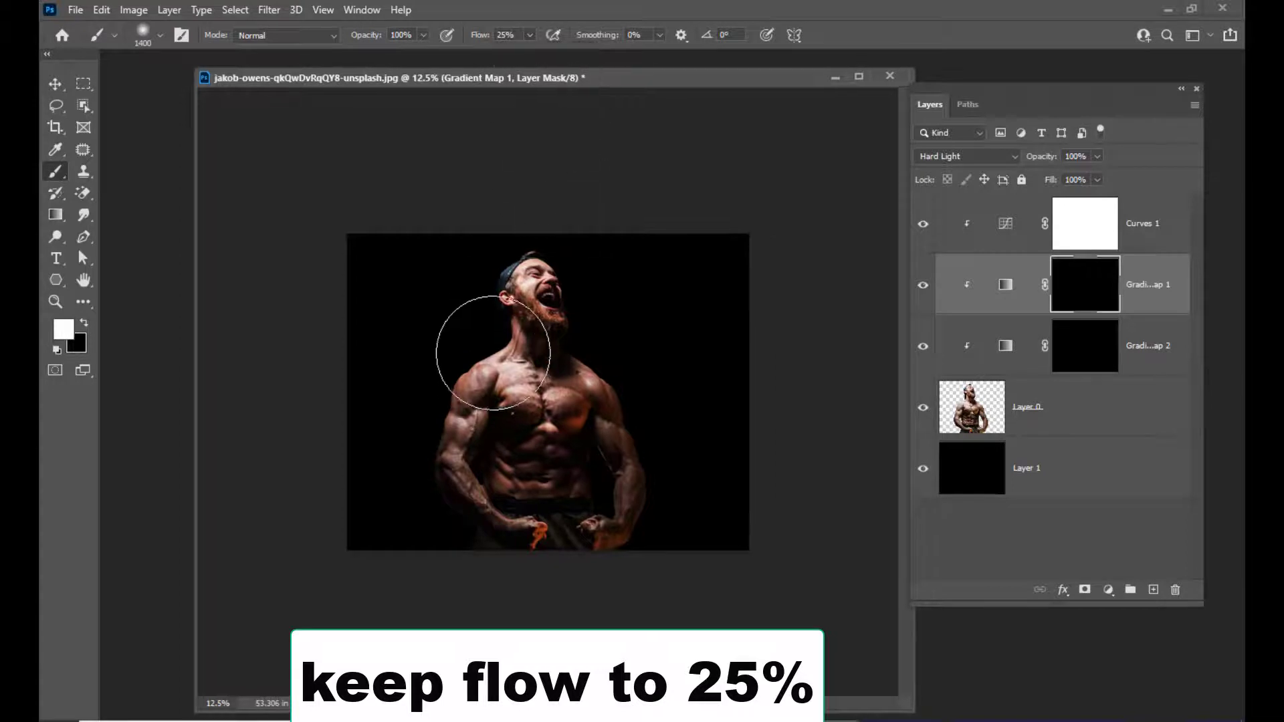
{"action": "key", "text": "bracketright"}
{"action": "key", "text": "bracketright"}
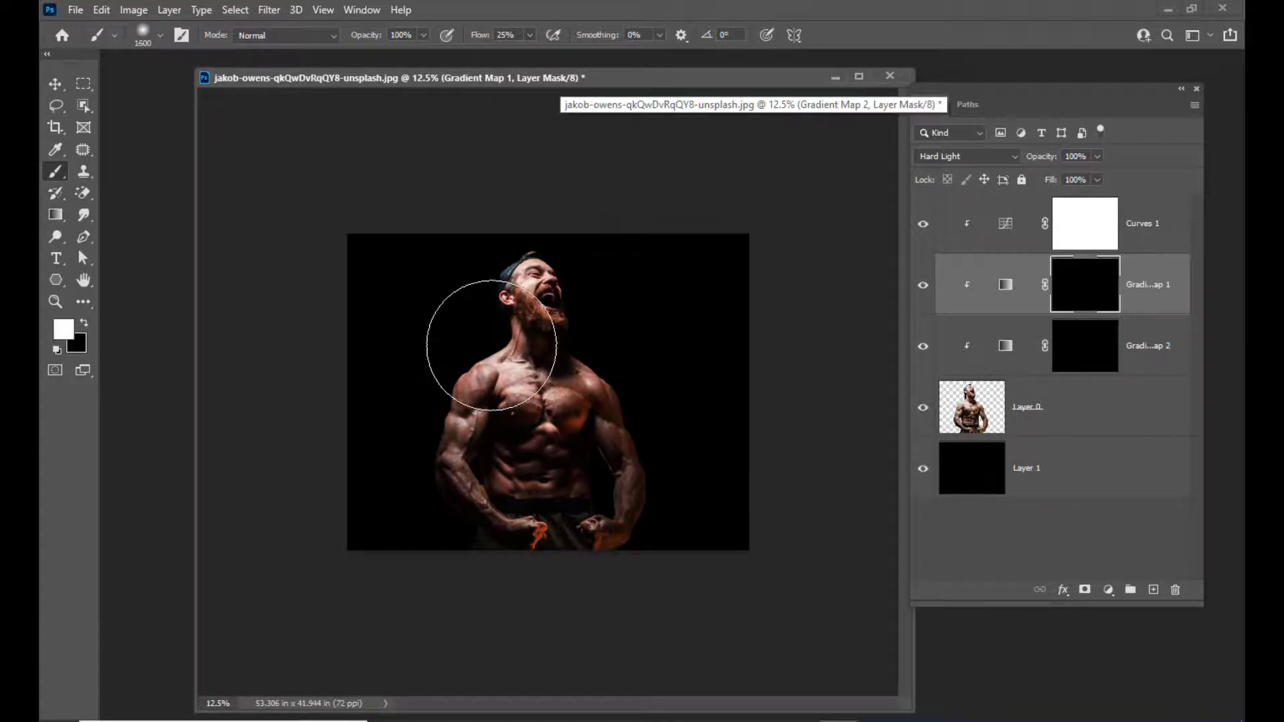
{"action": "key", "text": "bracketleft"}
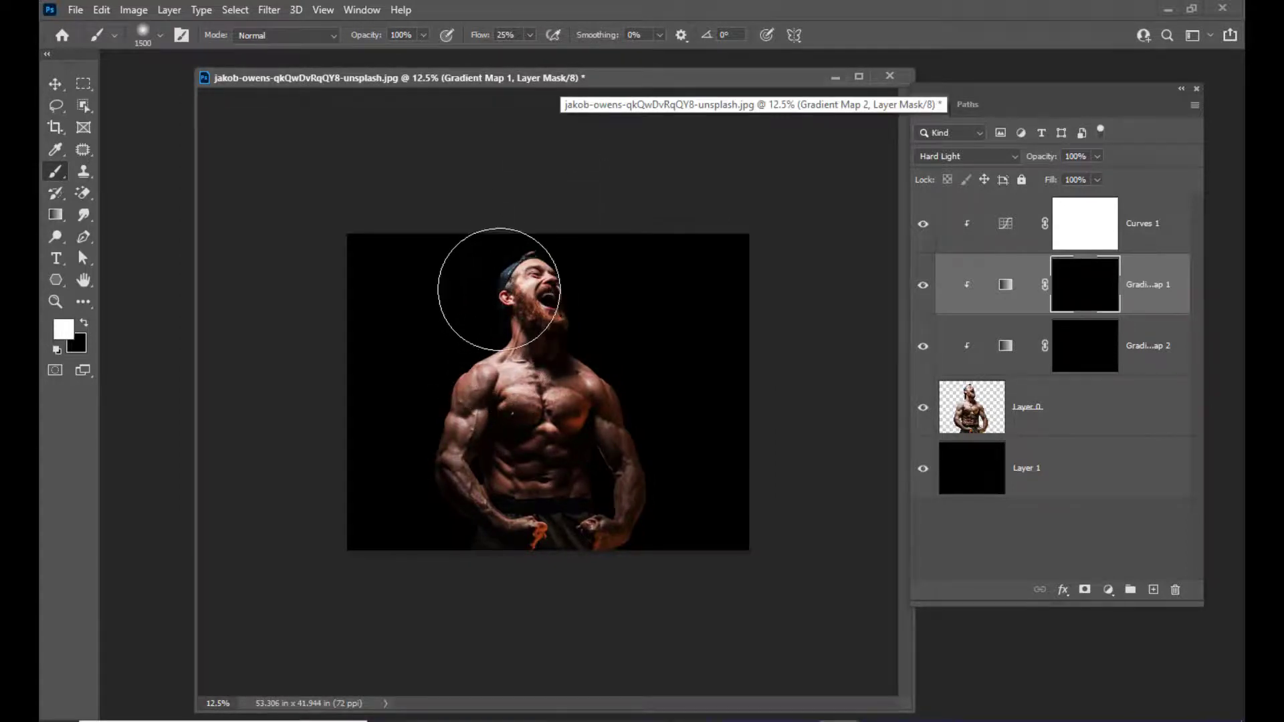
{"action": "mouse_move", "coordinate": [499, 289]}
{"action": "left_mouse_down"}
{"action": "mouse_move", "coordinate": [480, 389]}
{"action": "mouse_move", "coordinate": [439, 410]}
{"action": "mouse_move", "coordinate": [453, 442]}
{"action": "mouse_move", "coordinate": [478, 450]}
{"action": "mouse_move", "coordinate": [473, 487]}
{"action": "mouse_move", "coordinate": [485, 493]}
{"action": "mouse_move", "coordinate": [459, 536]}
{"action": "left_mouse_up"}
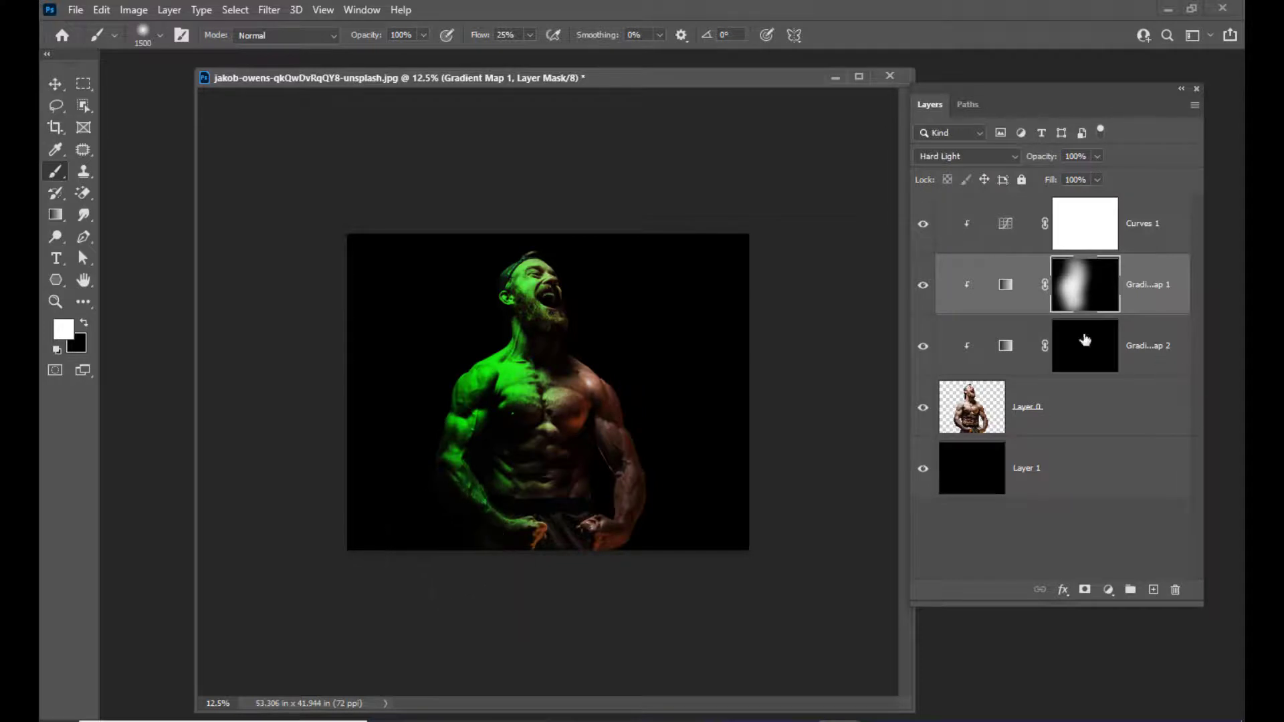
- Paint white on the Gradient Map 2 mask over the right half of the man, from face to fist
{"action": "left_click_drag", "start_coordinate": [622, 70], "coordinate": [602, 69]}
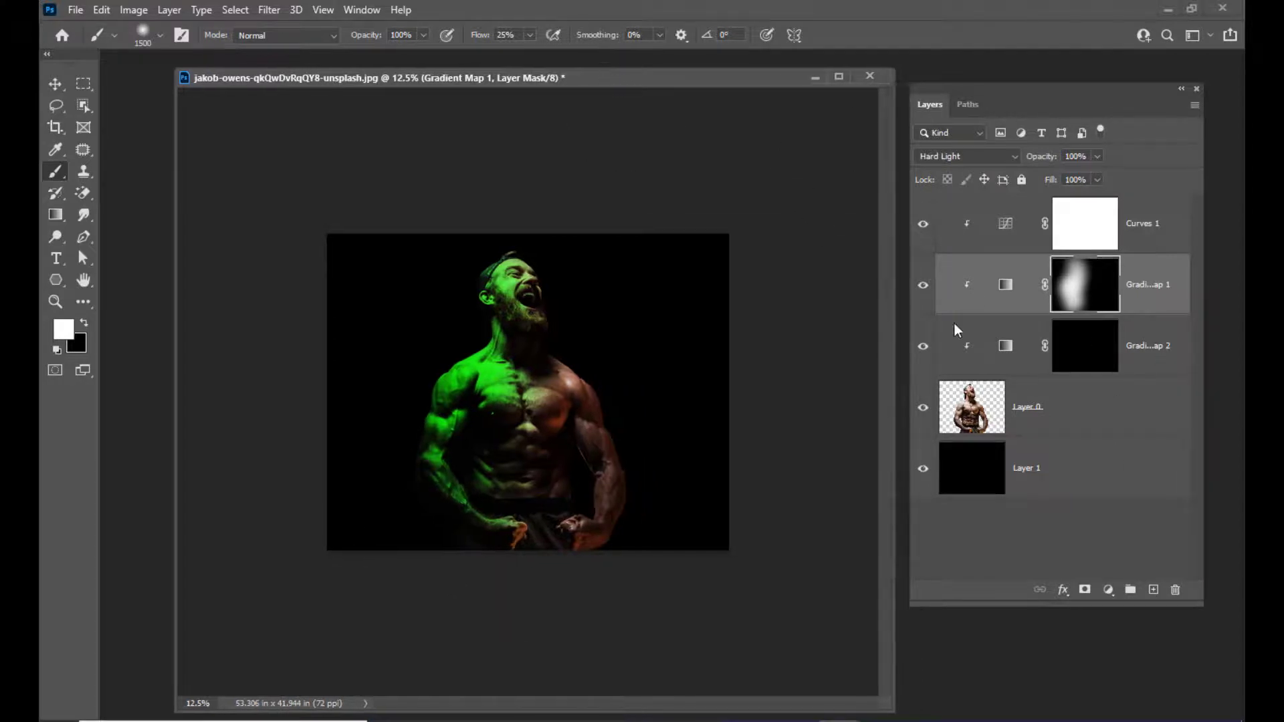
{"action": "left_click", "coordinate": [1094, 355]}
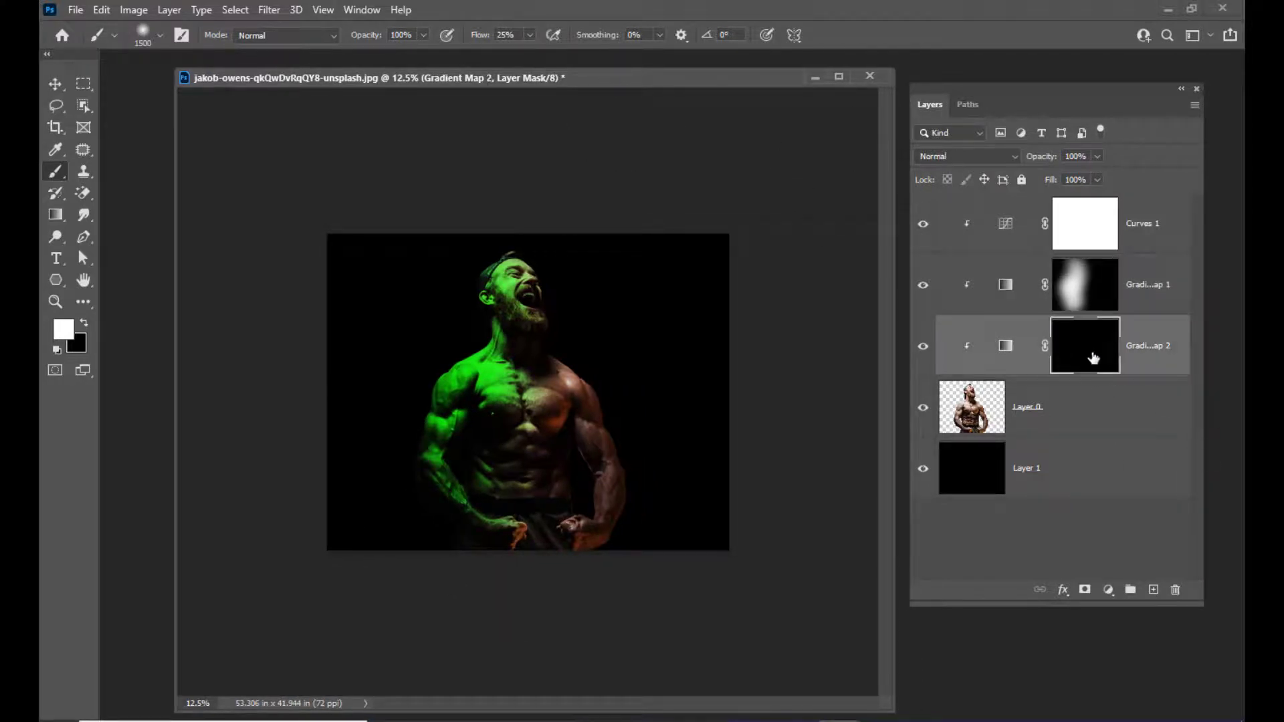
{"action": "left_click_drag", "start_coordinate": [586, 86], "coordinate": [601, 86]}
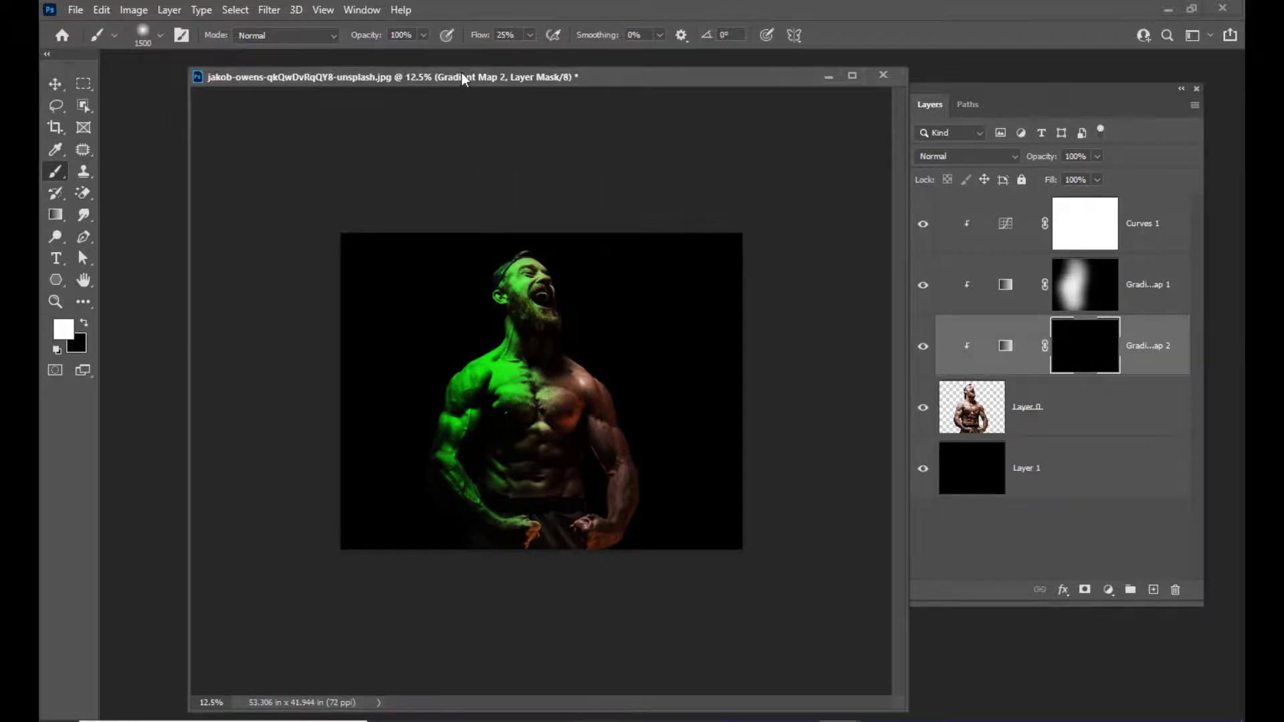
{"action": "left_click_drag", "start_coordinate": [466, 76], "coordinate": [476, 80]}
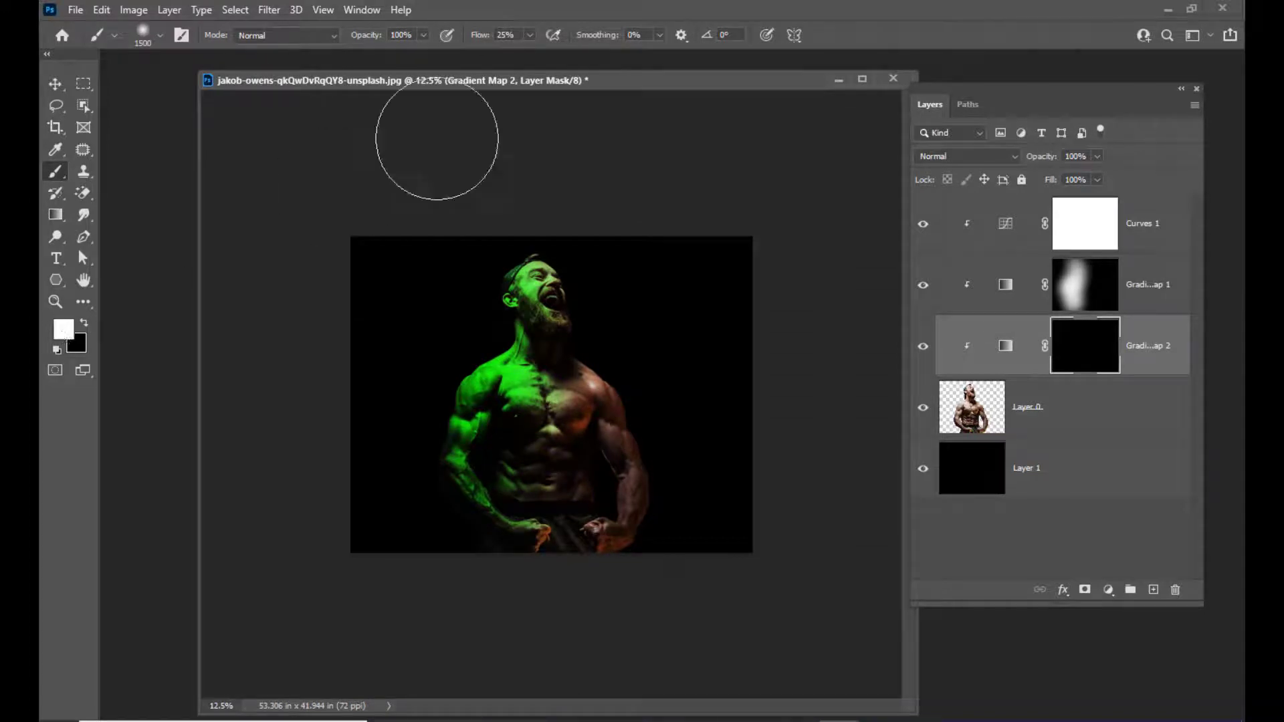
{"action": "mouse_move", "coordinate": [436, 77]}
{"action": "left_mouse_down"}
{"action": "mouse_move", "coordinate": [450, 80]}
{"action": "mouse_move", "coordinate": [422, 83]}
{"action": "left_mouse_up"}
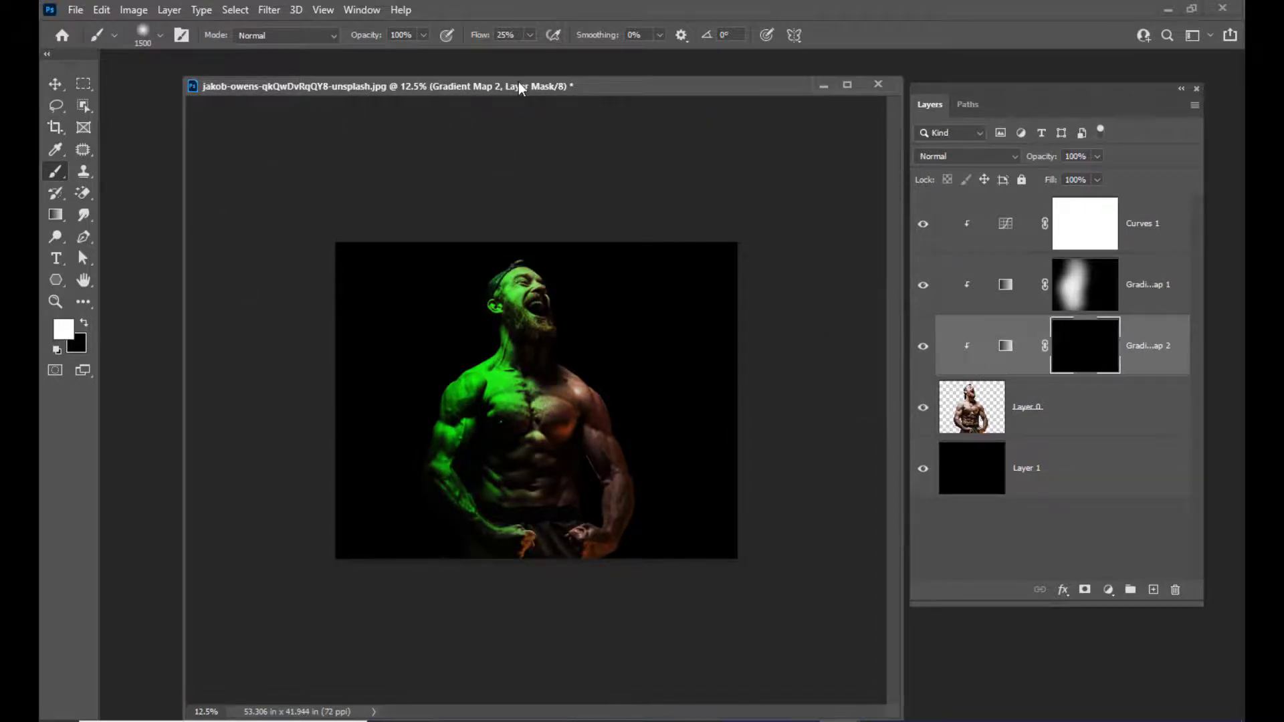
{"action": "left_click_drag", "start_coordinate": [520, 87], "coordinate": [536, 79]}
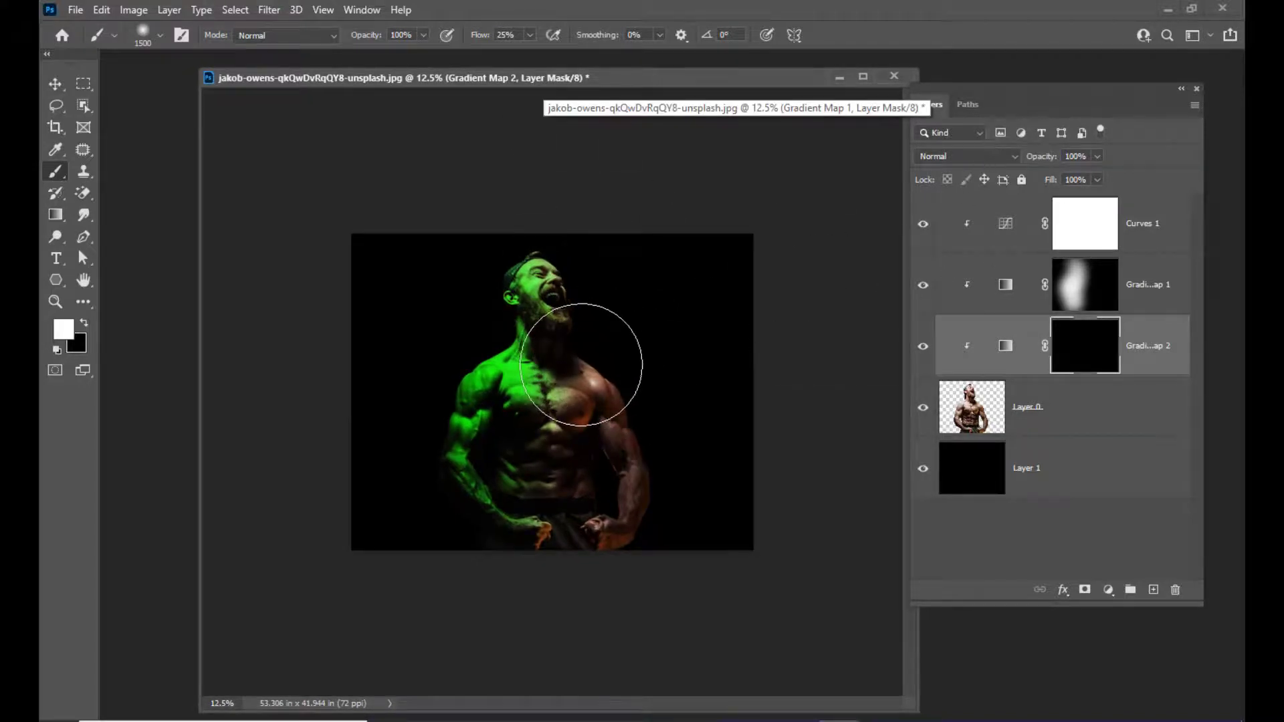
{"action": "mouse_move", "coordinate": [585, 370]}
{"action": "left_mouse_down"}
{"action": "mouse_move", "coordinate": [602, 375]}
{"action": "mouse_move", "coordinate": [573, 402]}
{"action": "mouse_move", "coordinate": [622, 430]}
{"action": "mouse_move", "coordinate": [605, 459]}
{"action": "mouse_move", "coordinate": [630, 487]}
{"action": "mouse_move", "coordinate": [629, 526]}
{"action": "left_mouse_up"}
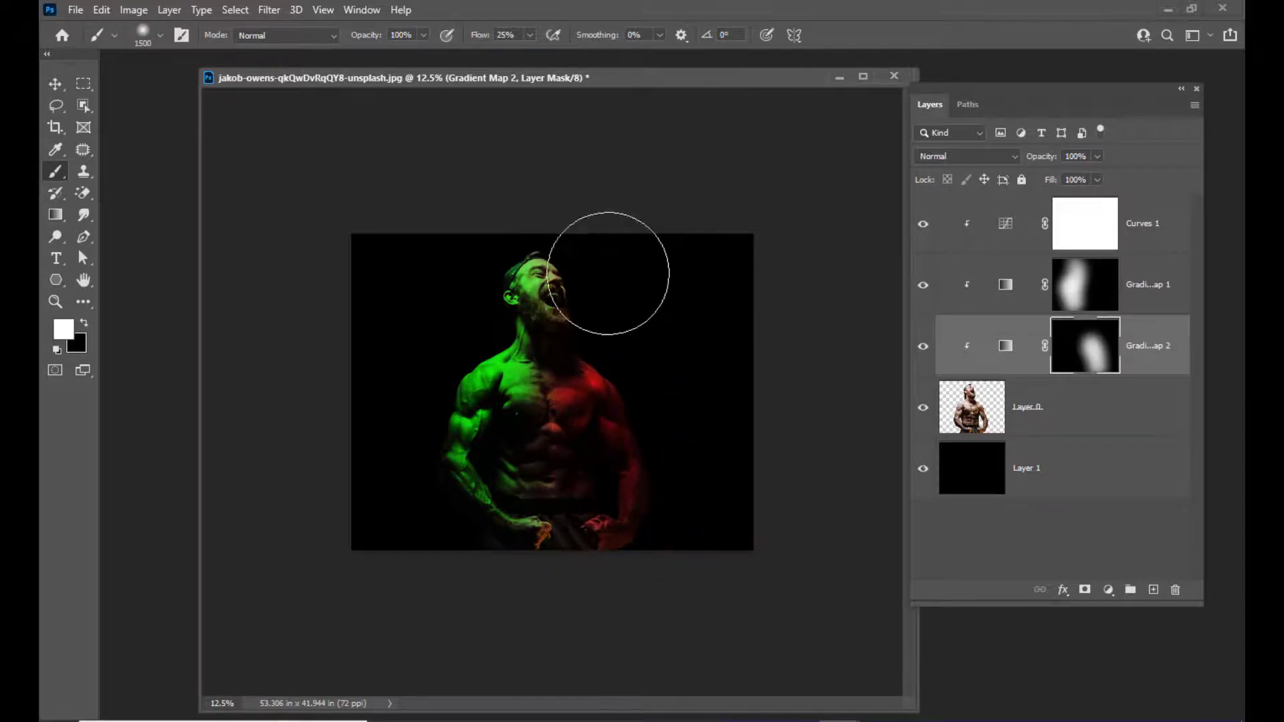
{"action": "left_click_drag", "start_coordinate": [608, 273], "coordinate": [595, 512]}
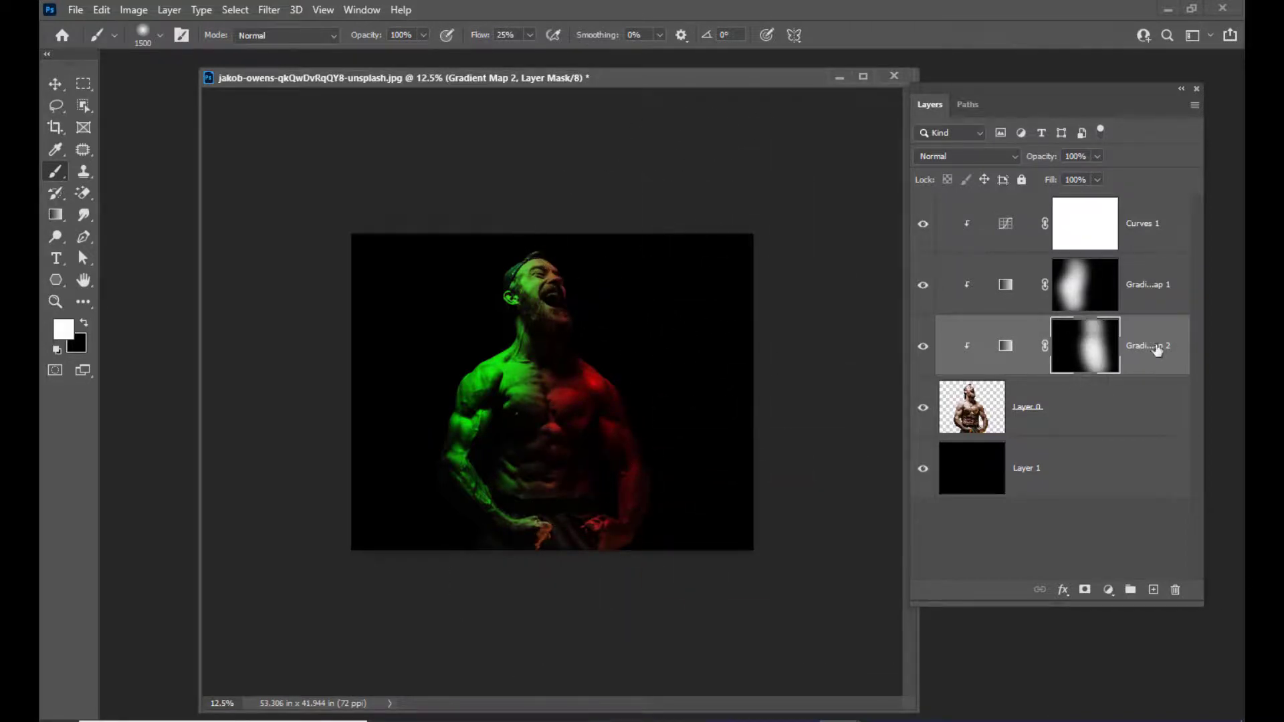
- Set the blend mode of the red Gradient Map 2 layer to Color
{"action": "left_click_drag", "start_coordinate": [989, 92], "coordinate": [999, 89]}
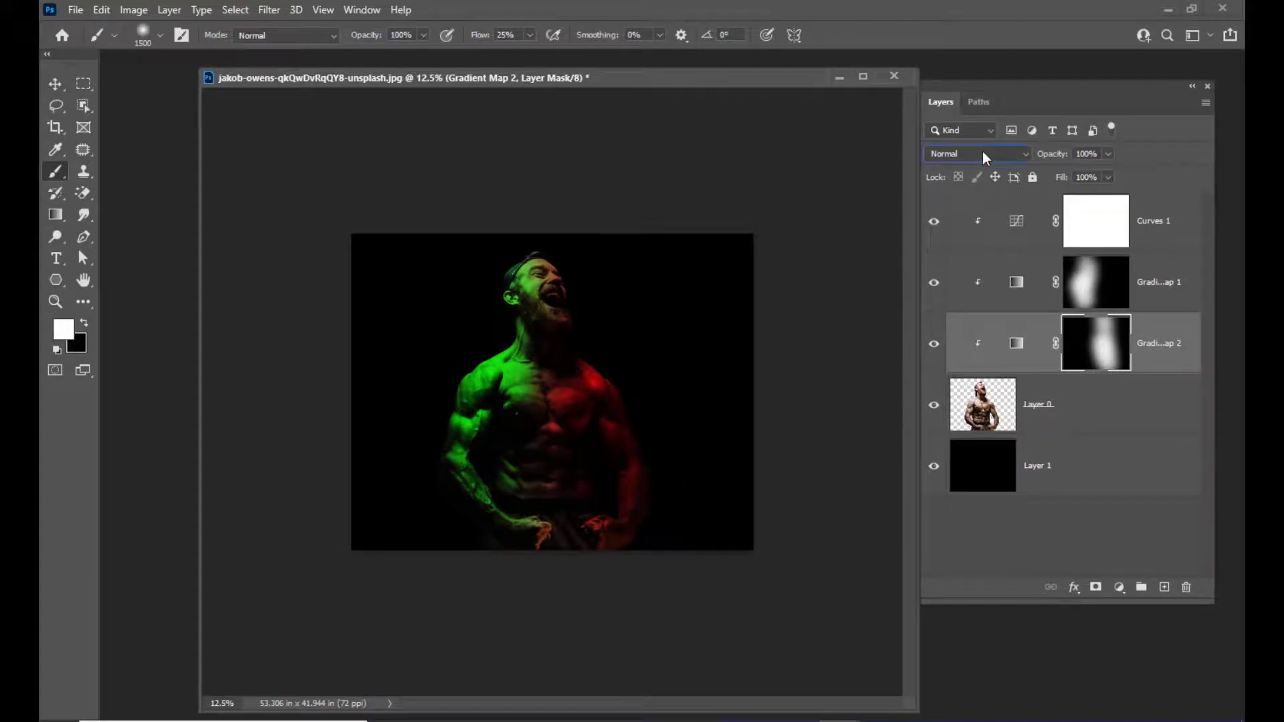
{"action": "left_click", "coordinate": [983, 154]}
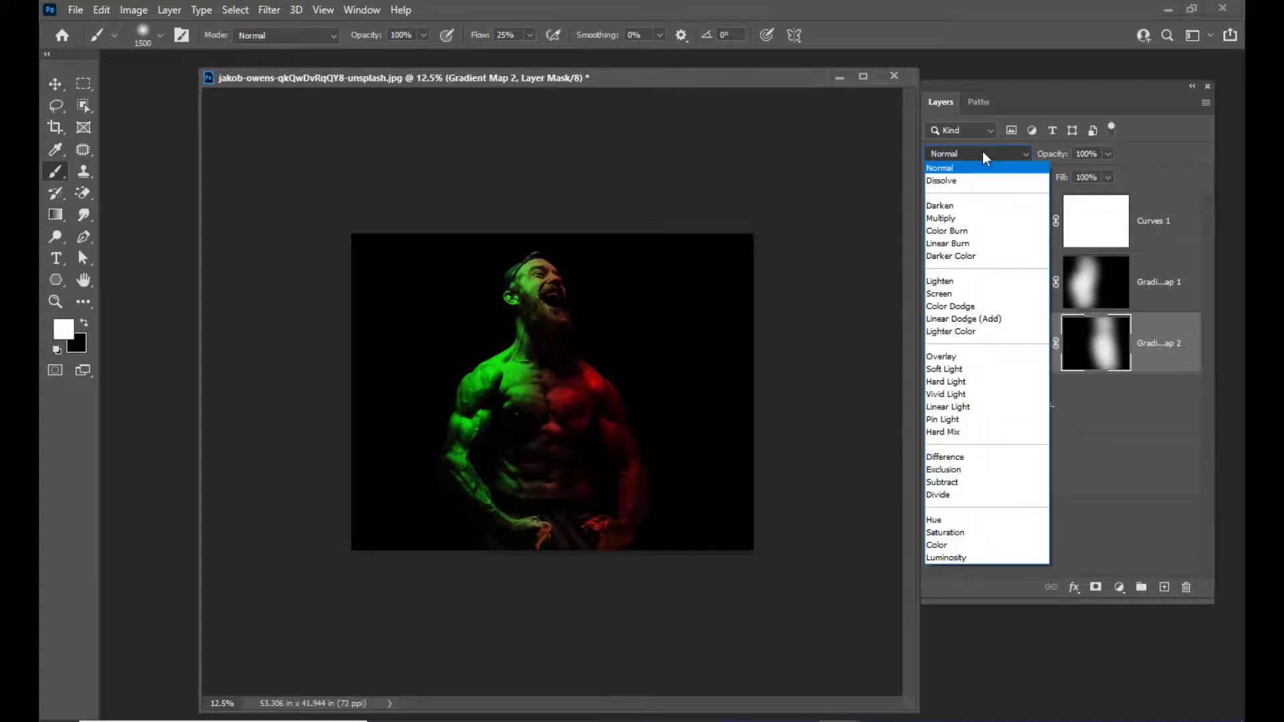
{"action": "left_click", "coordinate": [969, 543]}
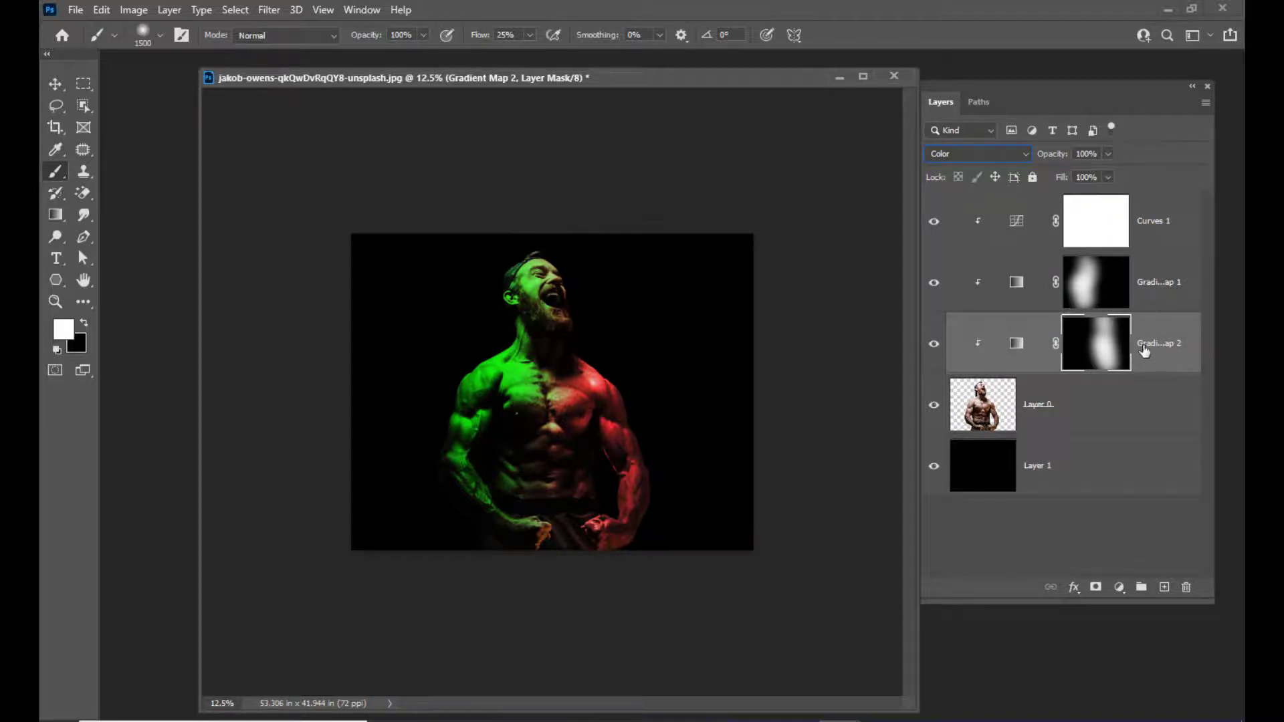
- Check the blend mode of the green Gradient Map 1 layer
{"action": "left_click", "coordinate": [1194, 277]}
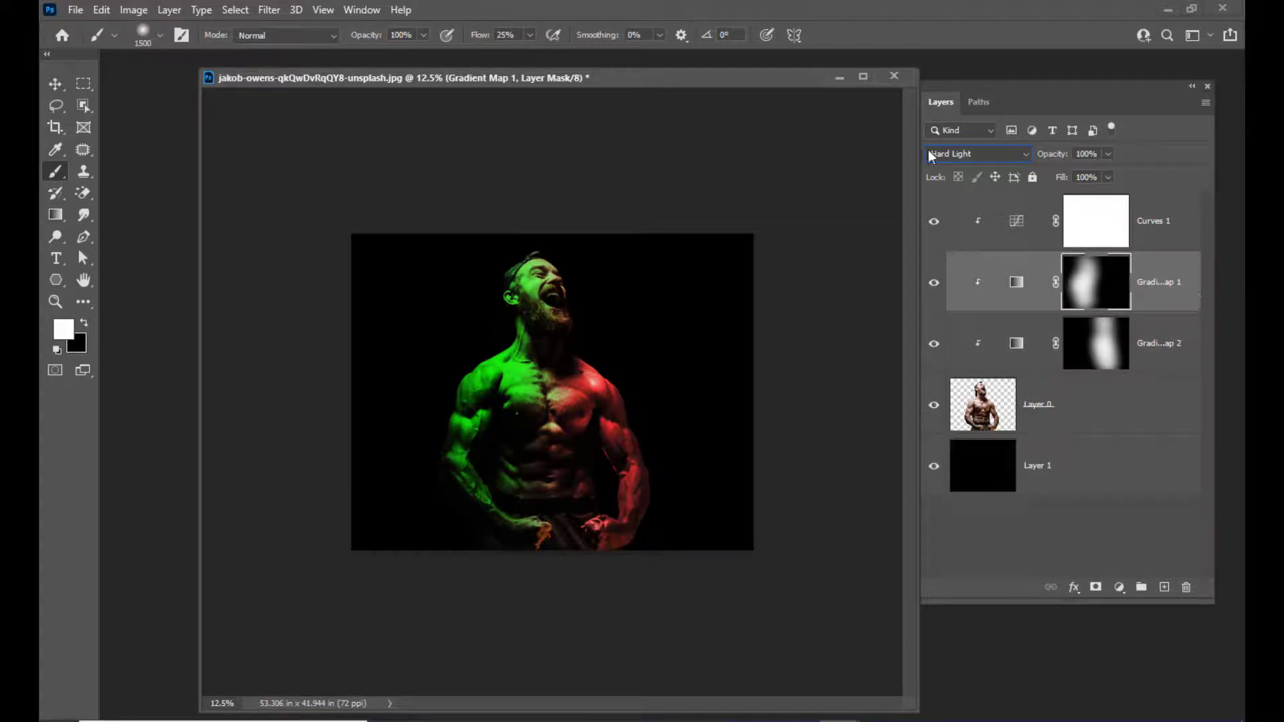
{"action": "left_click_drag", "start_coordinate": [958, 89], "coordinate": [958, 87]}
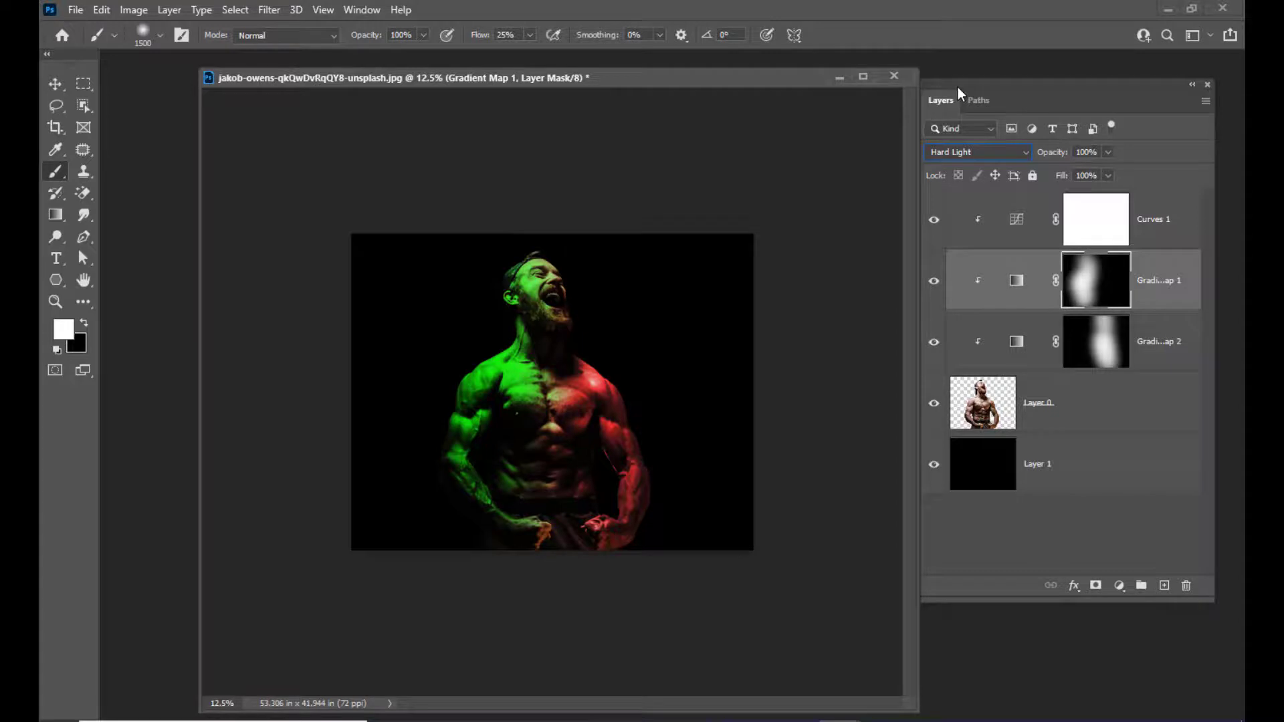
{"action": "left_click_drag", "start_coordinate": [958, 86], "coordinate": [966, 86]}
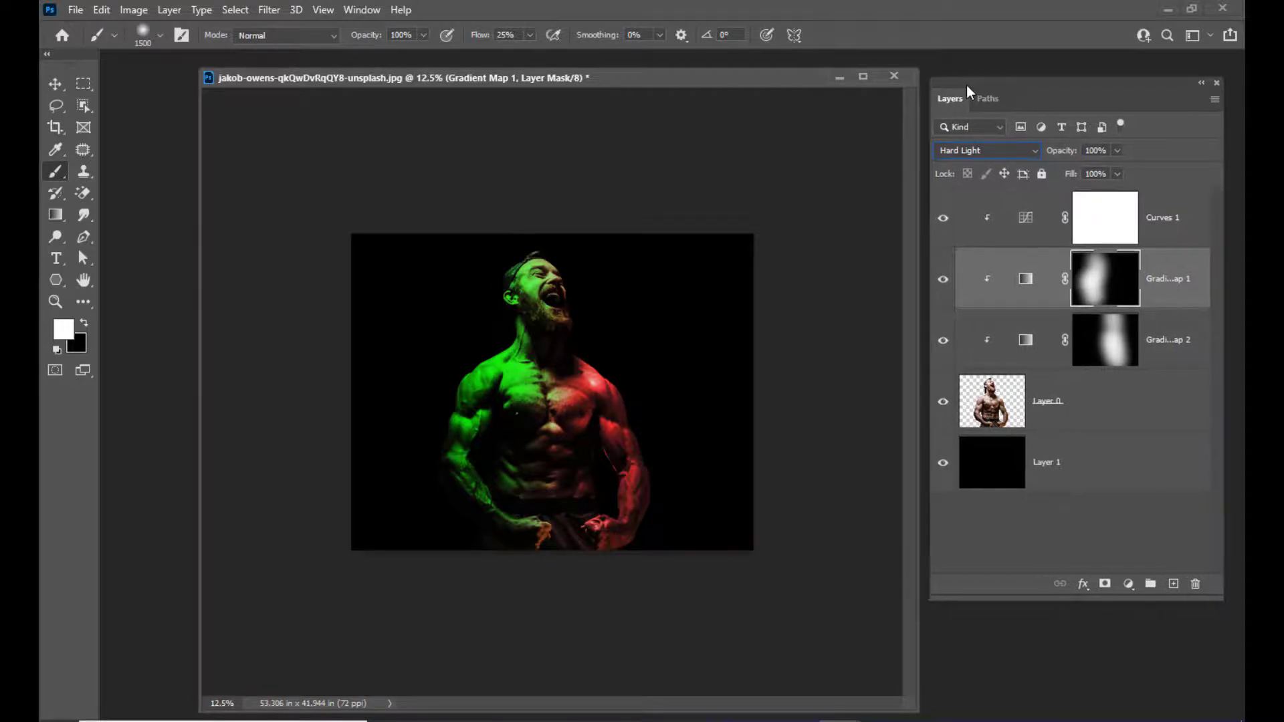
{"action": "left_click", "coordinate": [962, 149]}
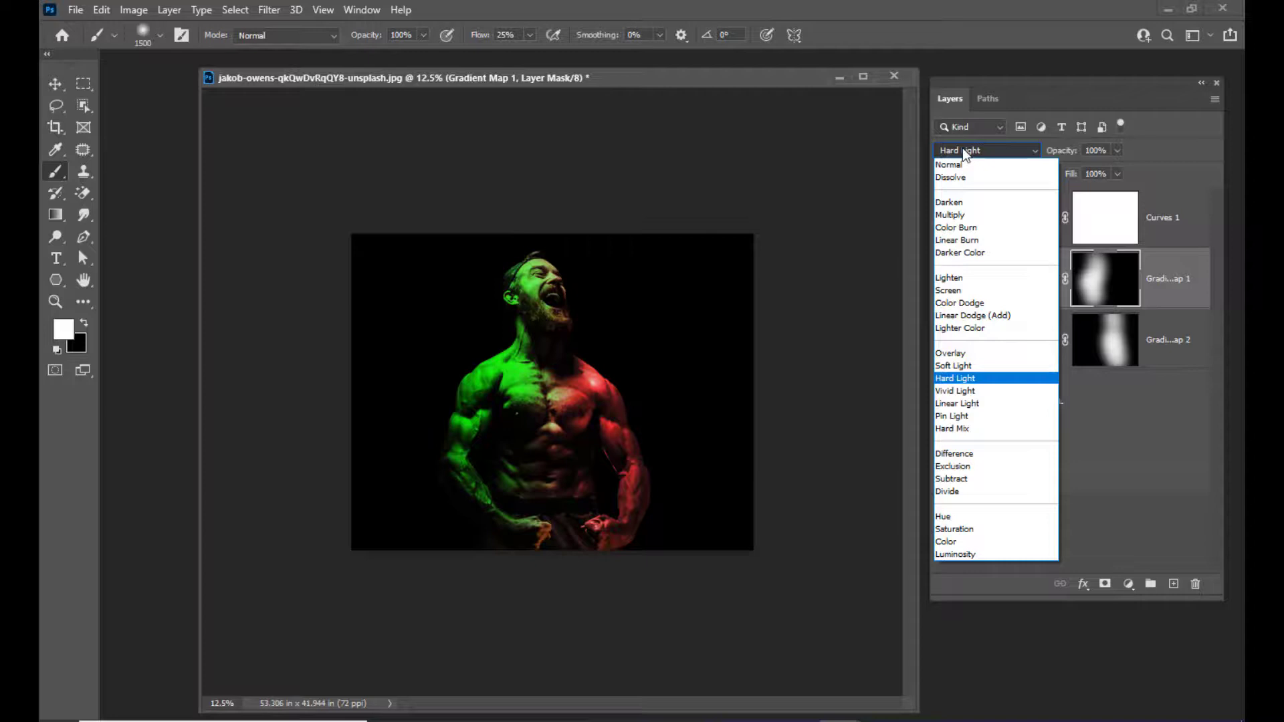
{"action": "left_click", "coordinate": [1001, 79]}
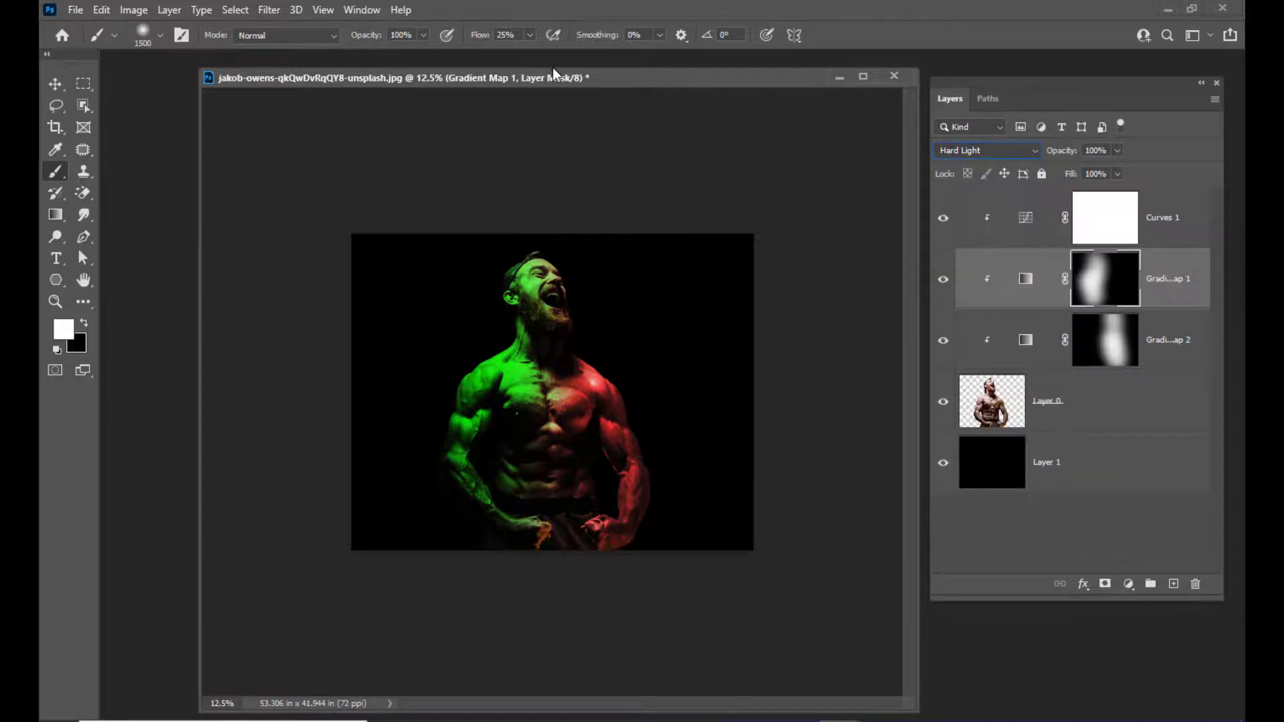
{"action": "left_click_drag", "start_coordinate": [558, 74], "coordinate": [552, 73]}
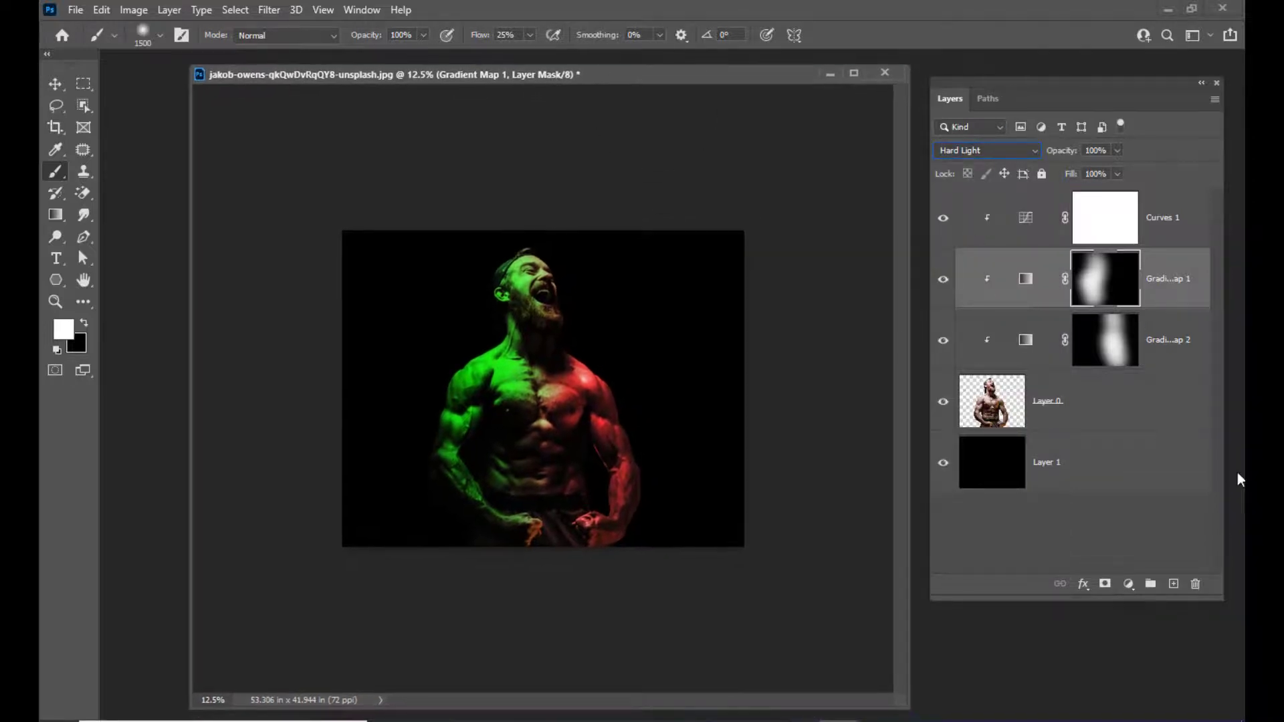
- Add a new empty layer directly below the cut-out man's layer and above the black background
{"action": "left_click", "coordinate": [1151, 410]}
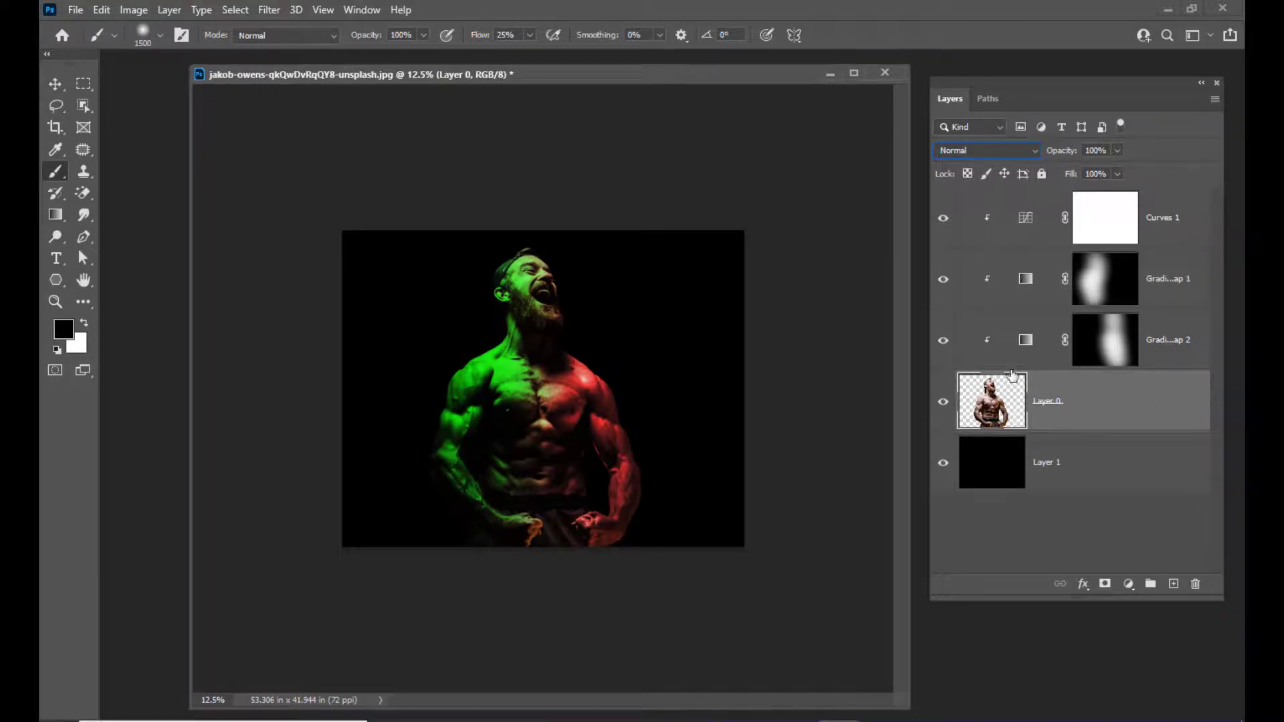
{"action": "left_click", "coordinate": [1172, 584], "text": "ctrl"}
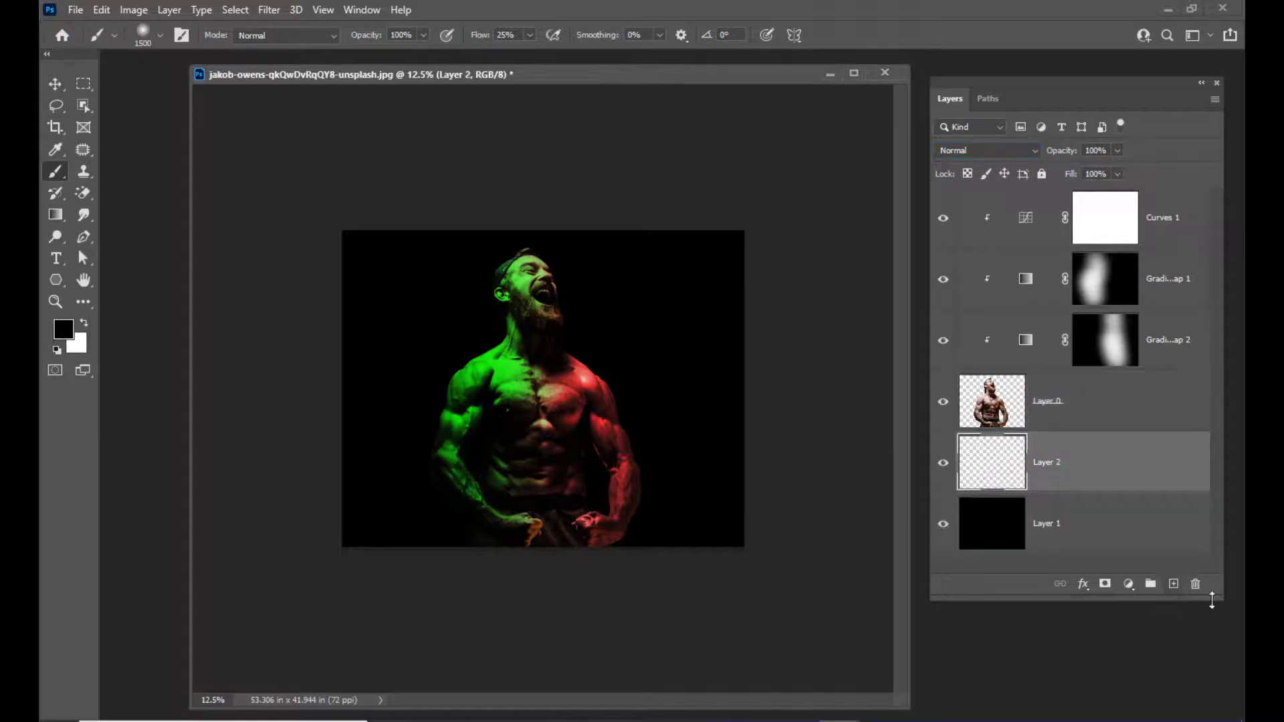
{"action": "left_click_drag", "start_coordinate": [218, 83], "coordinate": [228, 78]}
- Choose the pbbymef1 brush from the Free Powder Photoshop Brushes 1 set
{"action": "left_click", "coordinate": [160, 35]}
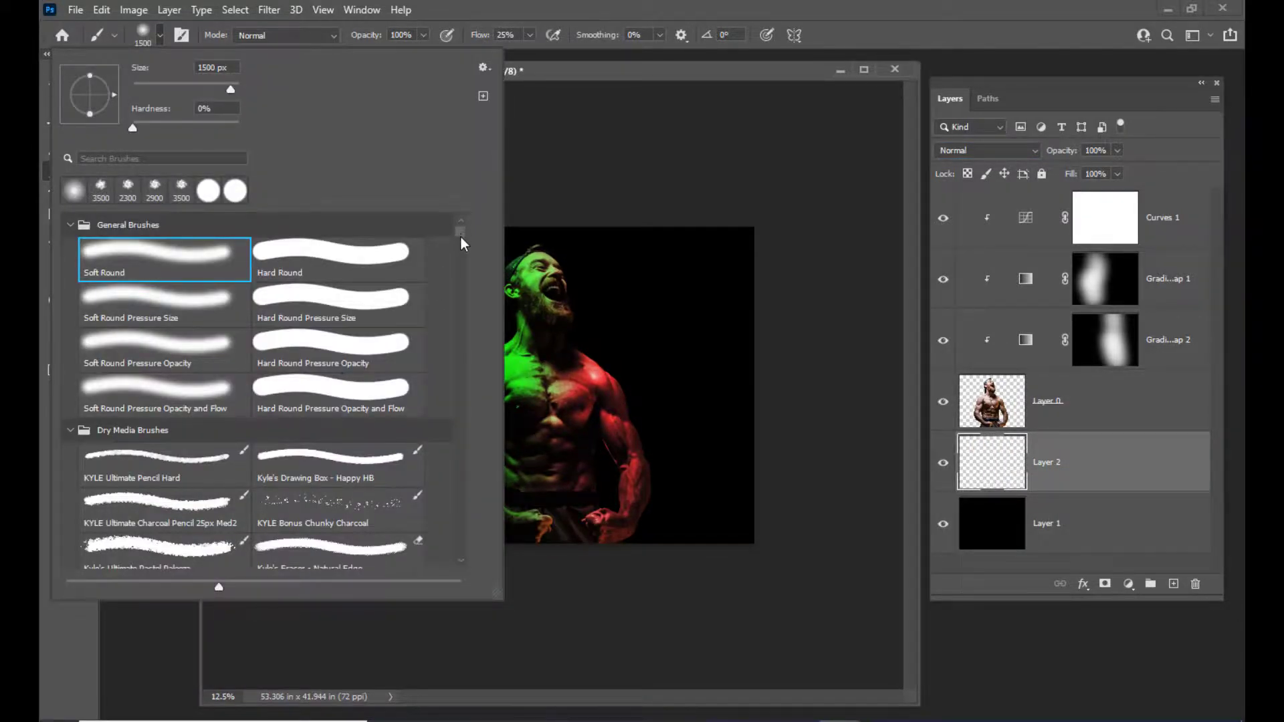
{"action": "mouse_move", "coordinate": [465, 246]}
{"action": "left_mouse_down"}
{"action": "mouse_move", "coordinate": [466, 565]}
{"action": "mouse_move", "coordinate": [458, 415]}
{"action": "mouse_move", "coordinate": [443, 550]}
{"action": "left_mouse_up"}
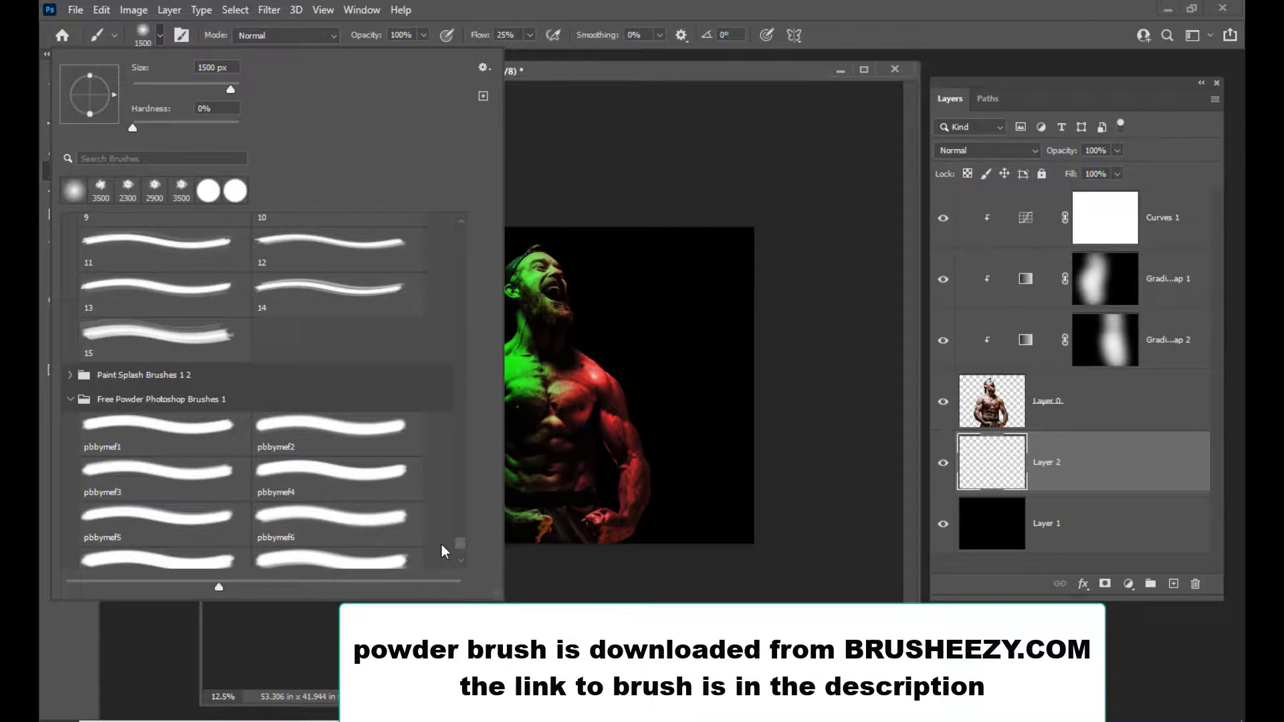
{"action": "left_click", "coordinate": [132, 438]}
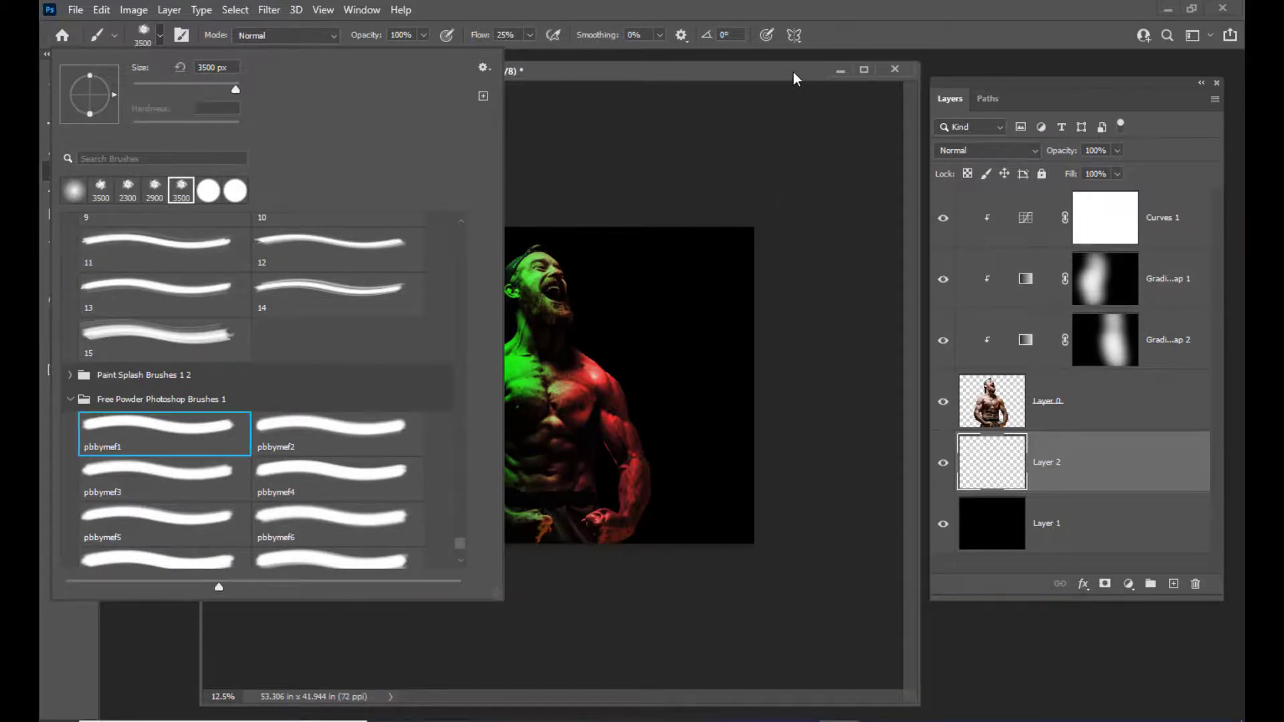
{"action": "left_click", "coordinate": [617, 73]}
- Raise the powder brush's flow to 100% and reduce its size to 2700 px
{"action": "left_click", "coordinate": [529, 35]}
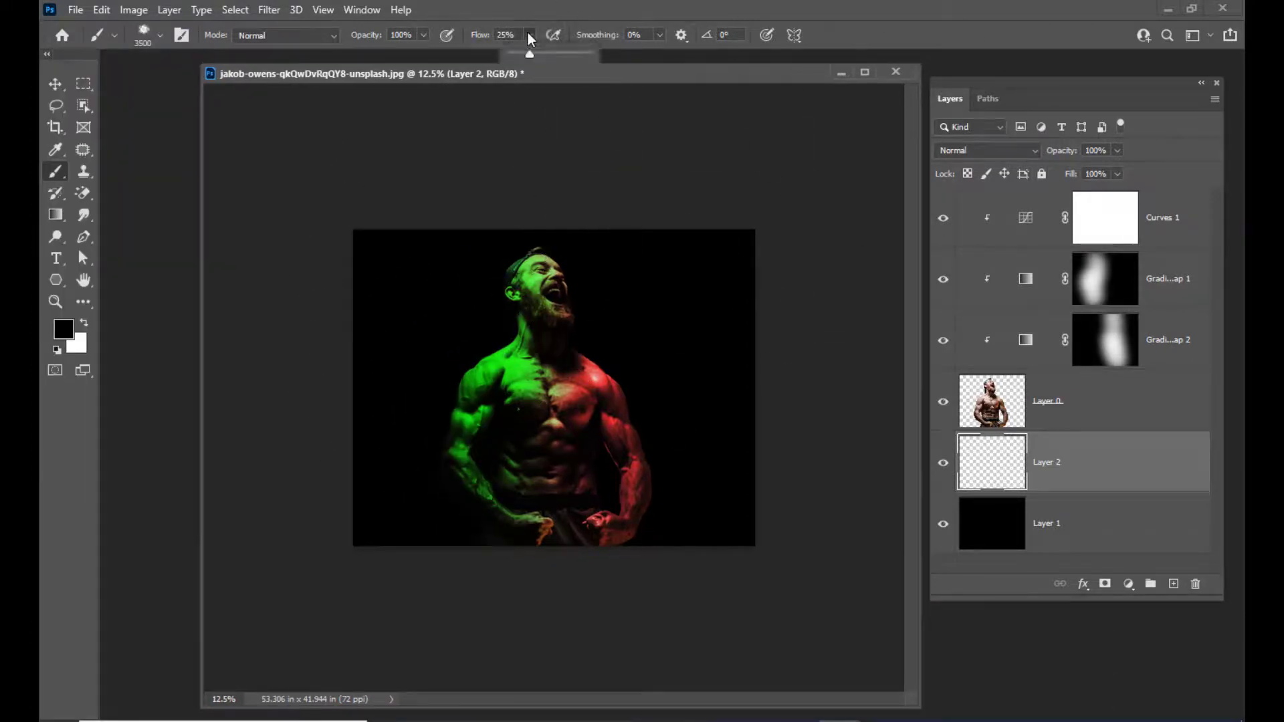
{"action": "left_click_drag", "start_coordinate": [529, 53], "coordinate": [658, 54]}
{"action": "left_click_drag", "start_coordinate": [434, 74], "coordinate": [425, 80]}
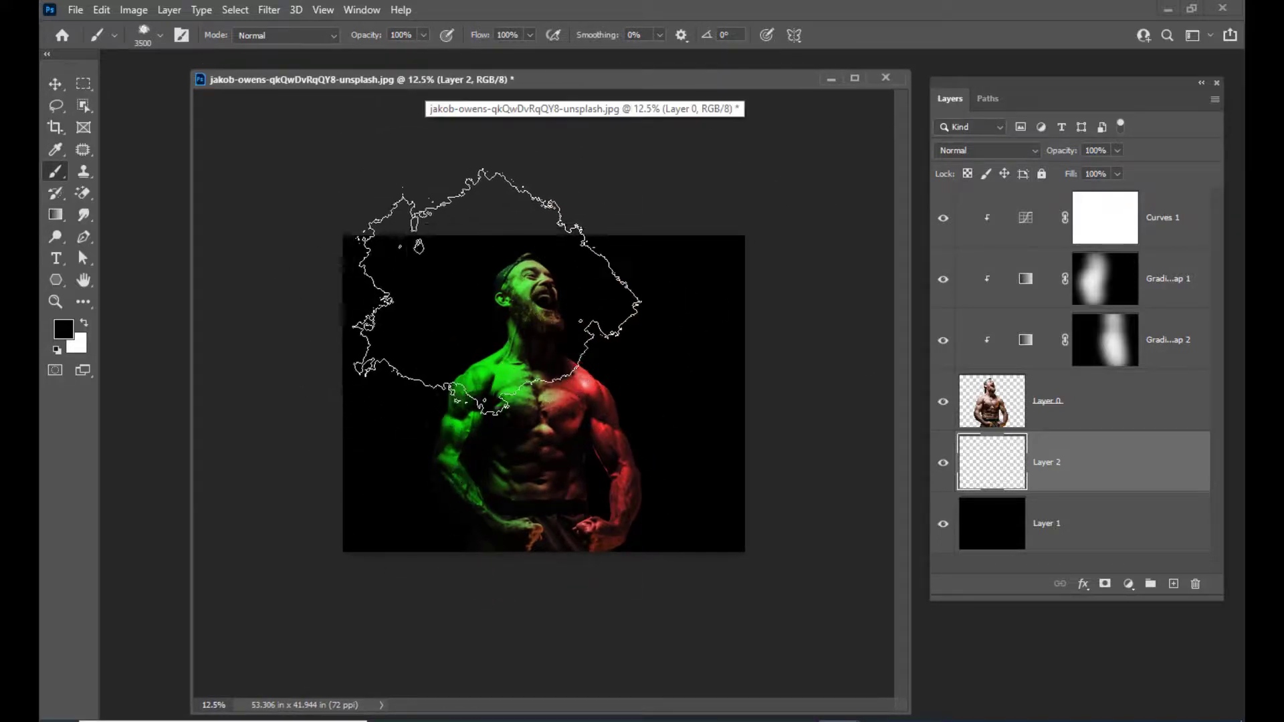
{"action": "key", "text": "bracketleft"}
{"action": "key", "text": "bracketleft"}
{"action": "key", "text": "bracketleft"}
{"action": "key", "text": "bracketleft"}
{"action": "key", "text": "bracketleft"}
{"action": "key", "text": "bracketleft"}
{"action": "key", "text": "bracketleft"}
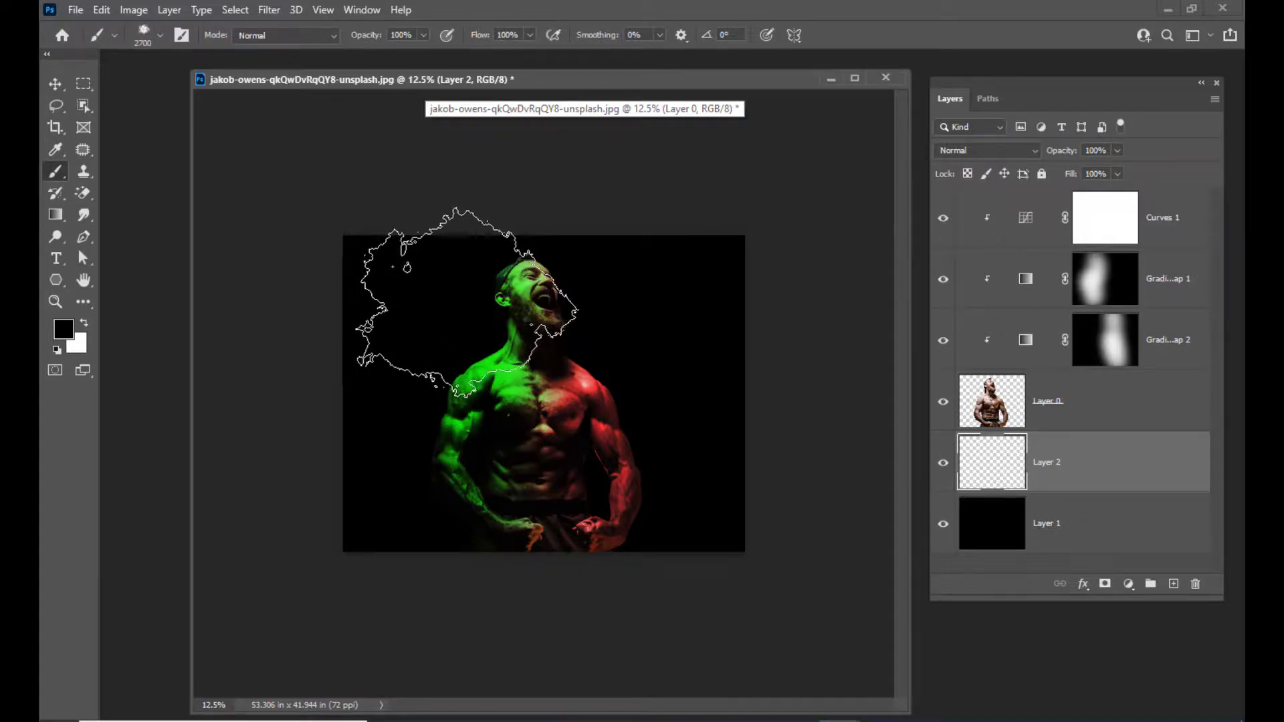
- Undo a black trial stamp, set the foreground color to green (4cff00) and stamp the powder on Layer 2 behind the man's green side
{"action": "left_click", "coordinate": [455, 316]}
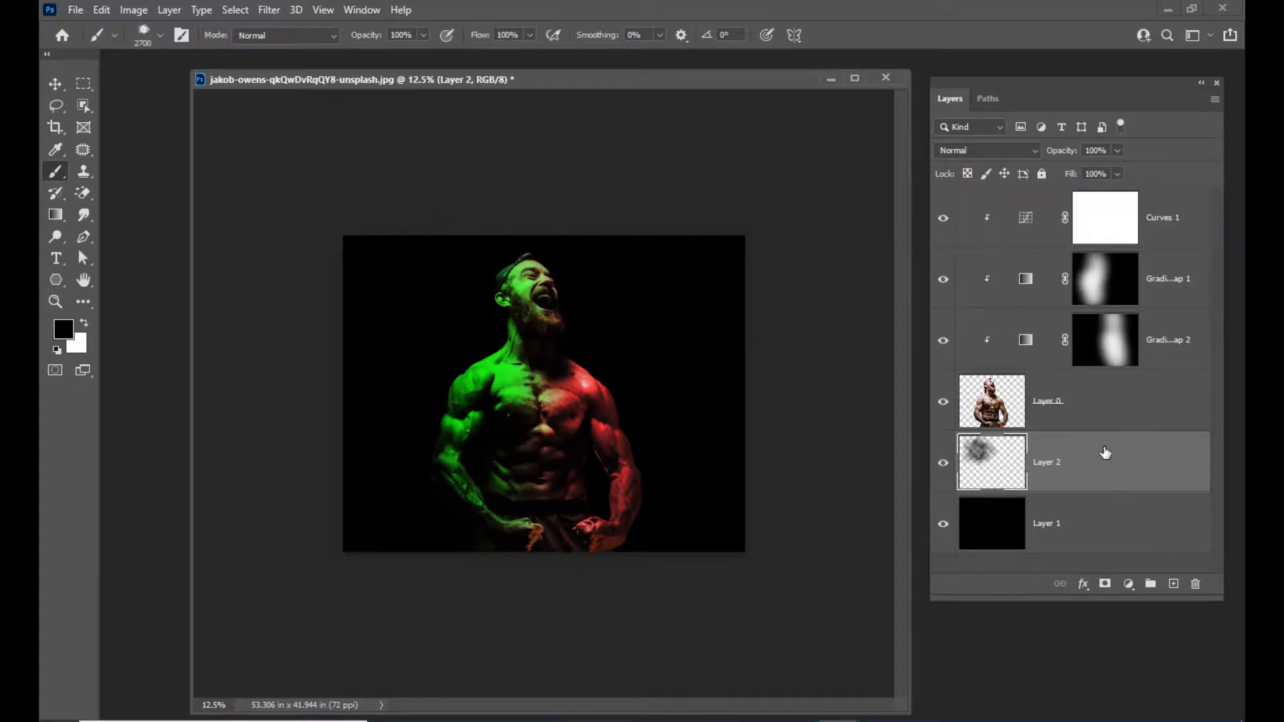
{"action": "key", "text": "ctrl+z"}
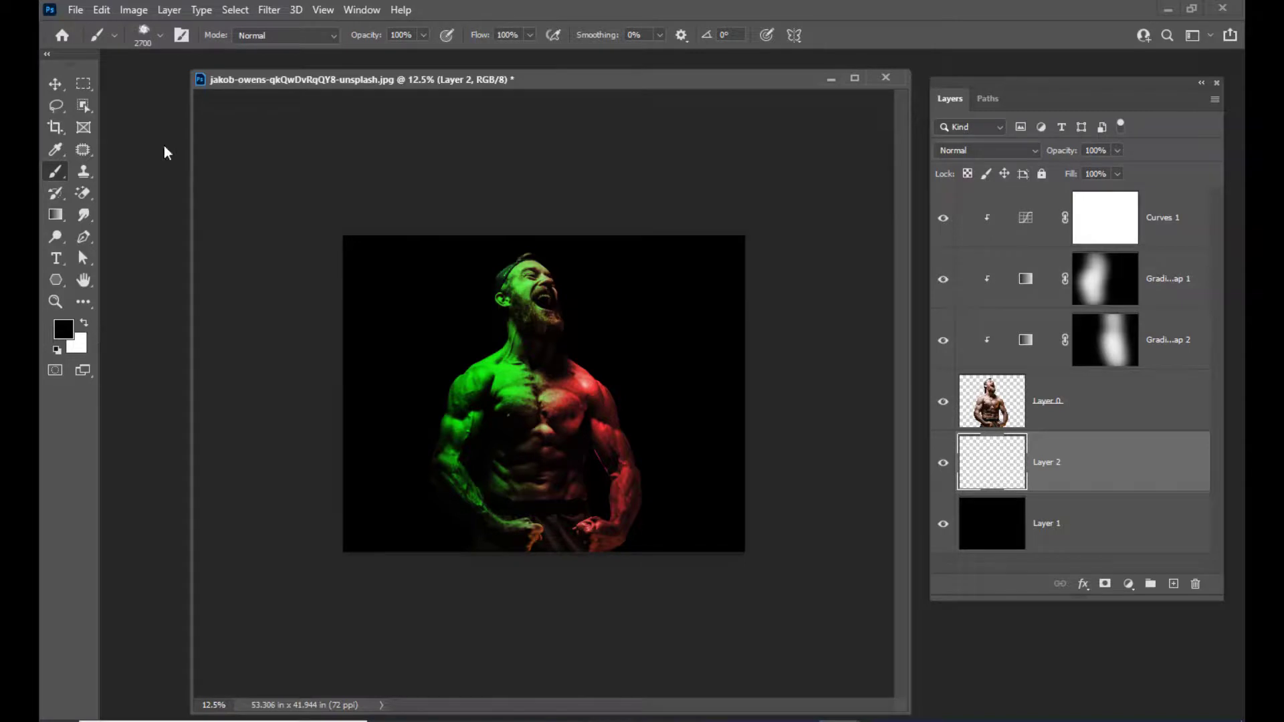
{"action": "left_click", "coordinate": [64, 329]}
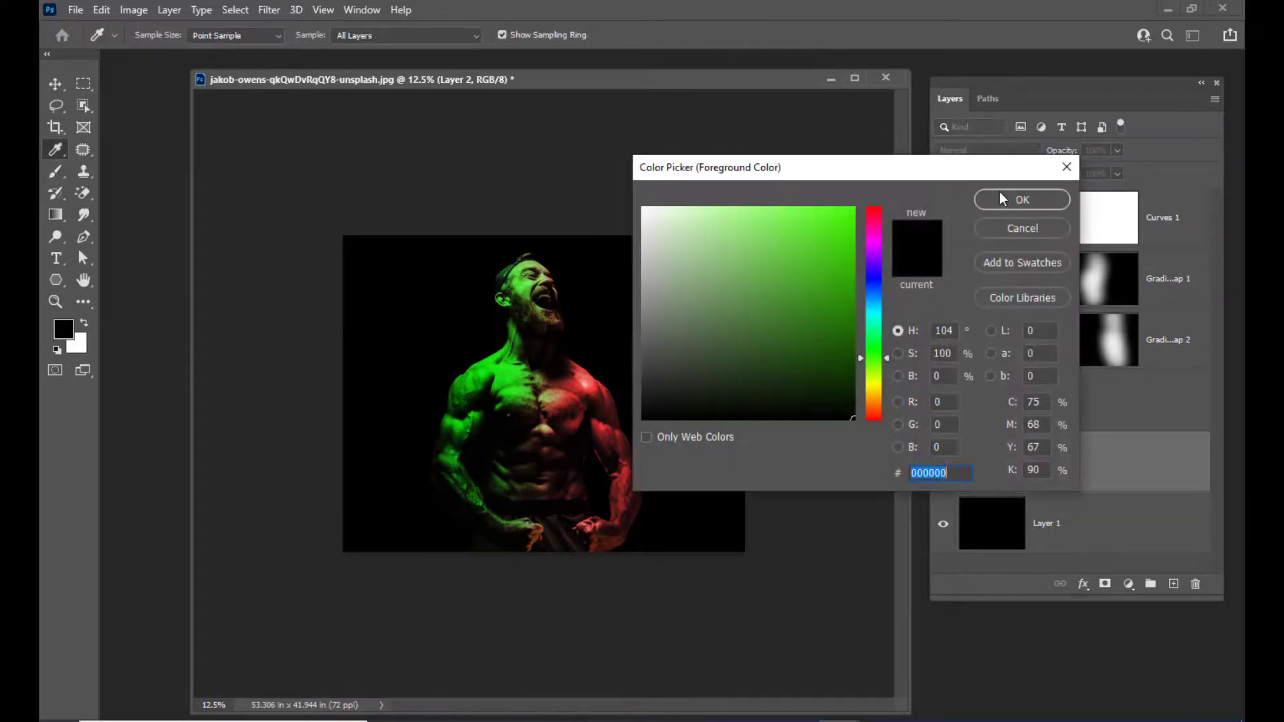
{"action": "type", "text": "4cff00"}
{"action": "key", "text": "Return"}
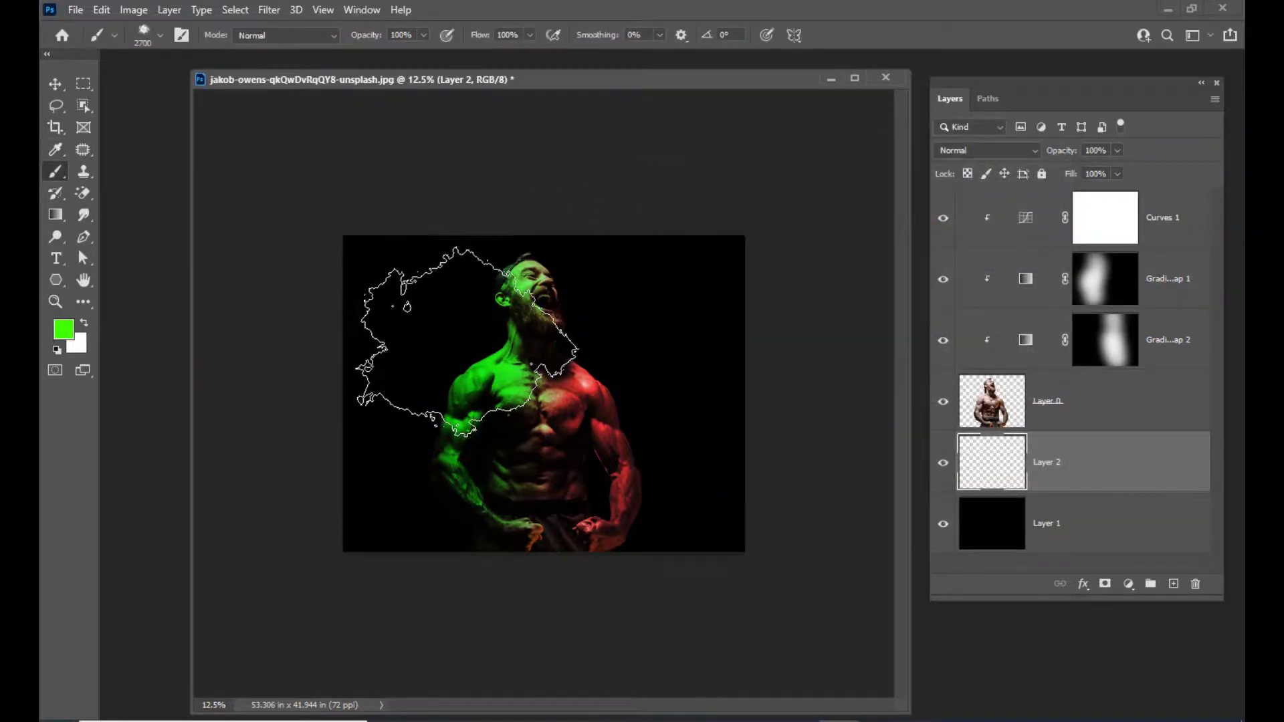
{"action": "left_click", "coordinate": [472, 294]}
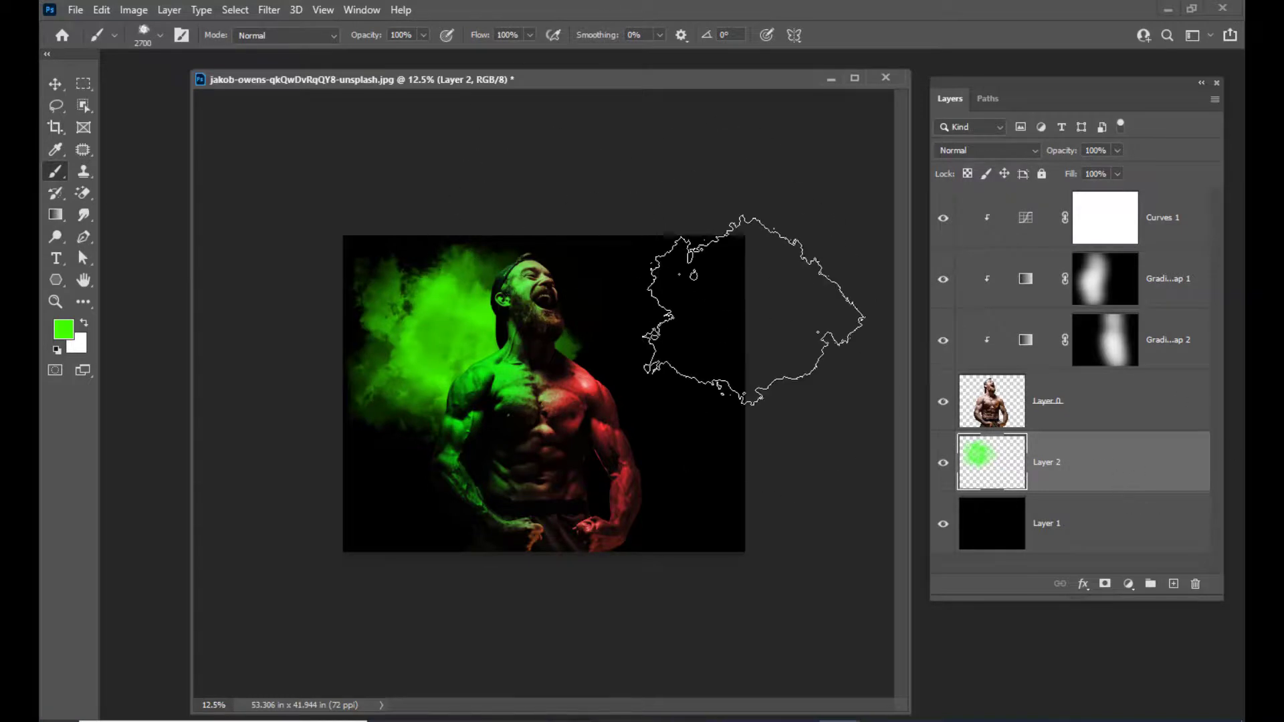
- Reduce the powder brush to 2200 px with a -45° angle and stamp pure red powder on Layer 2 behind the man's red side
{"action": "key", "text": "bracketleft"}
{"action": "key", "text": "bracketleft"}
{"action": "key", "text": "bracketleft"}
{"action": "key", "text": "bracketleft"}
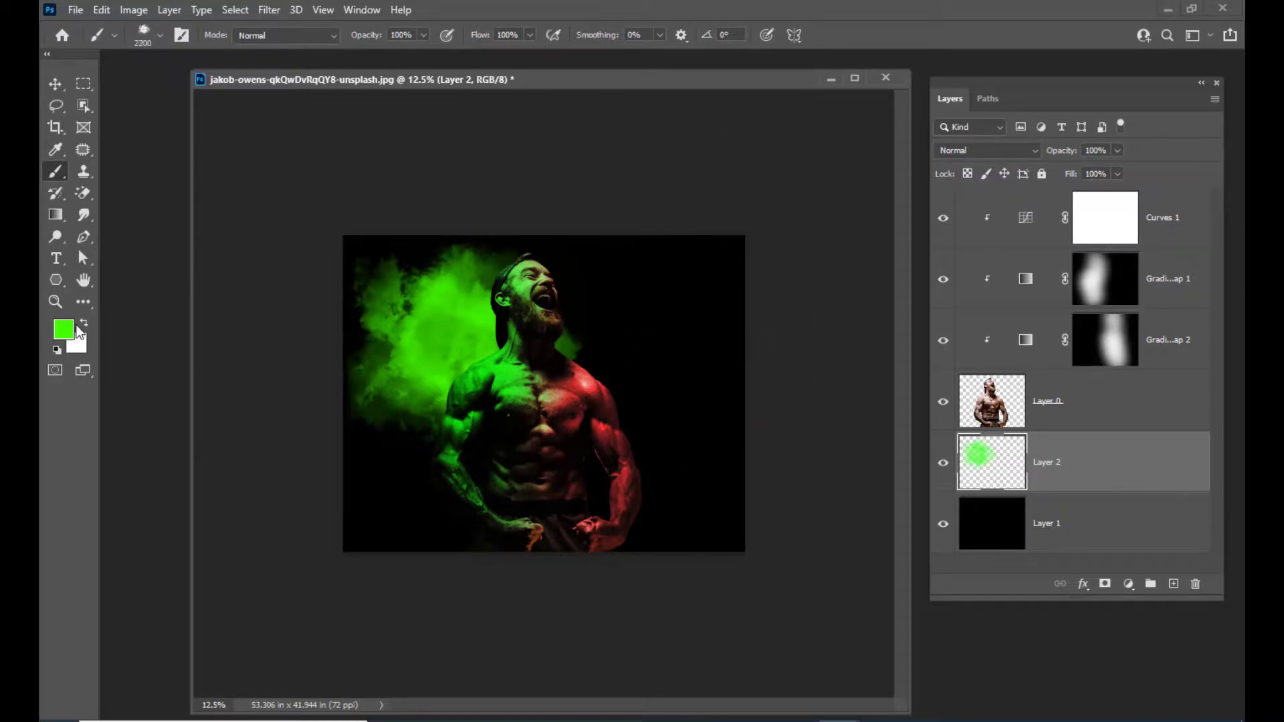
{"action": "left_click", "coordinate": [64, 329]}
{"action": "left_click", "coordinate": [873, 208]}
{"action": "left_click", "coordinate": [1013, 200]}
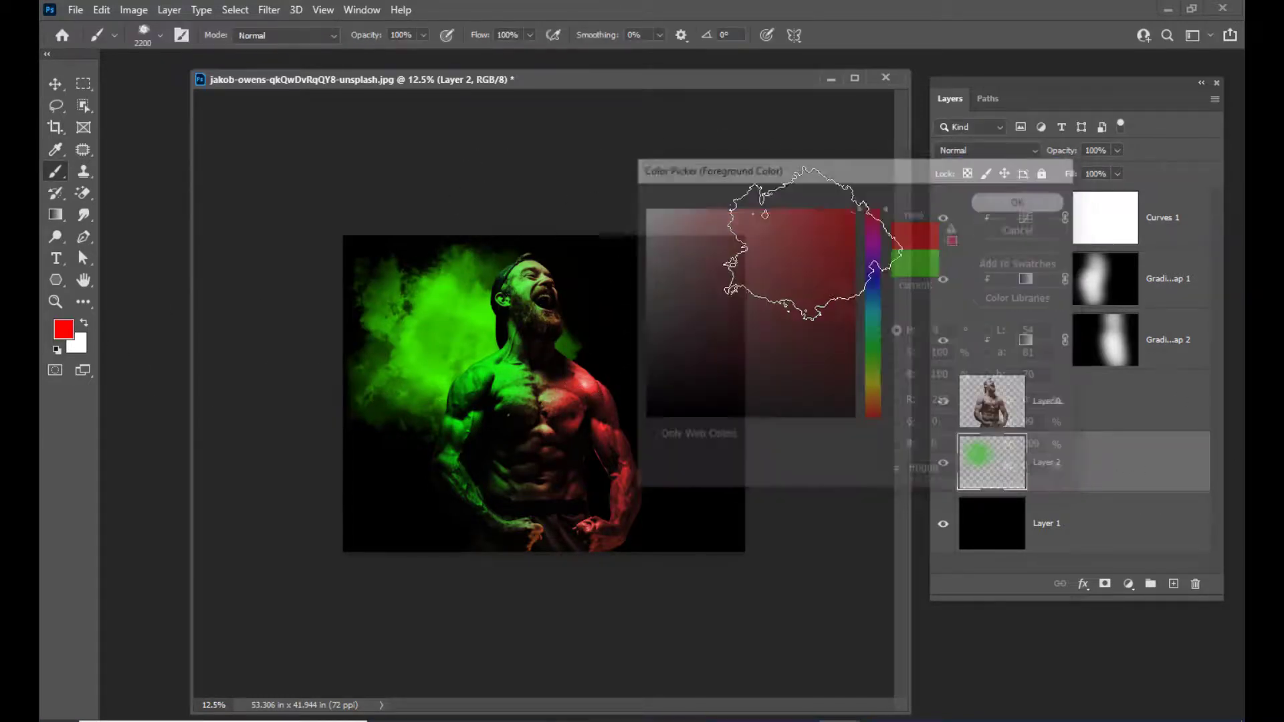
{"action": "left_click", "coordinate": [619, 245]}
{"action": "left_click", "coordinate": [642, 335]}
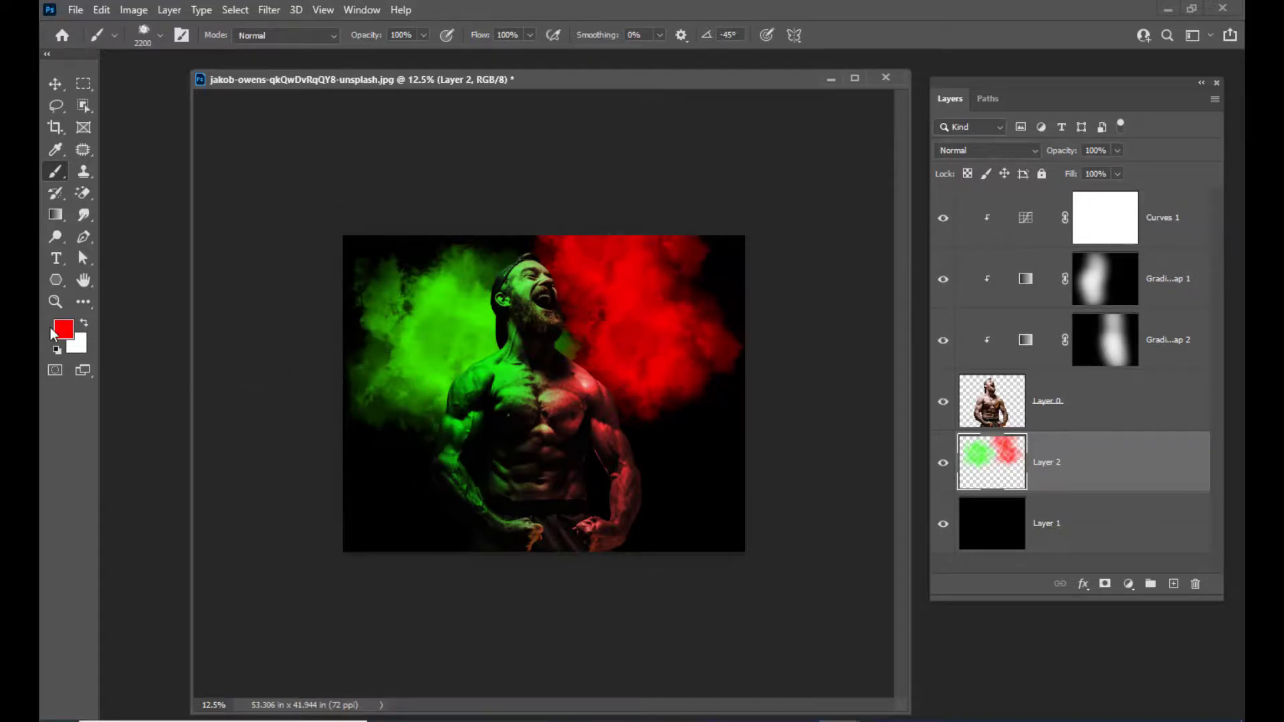
- Set the foreground color to yellow (fcff00) and stamp powder in the lower-left corner of the image, below the green cloud
{"action": "left_click", "coordinate": [62, 329]}
{"action": "left_click", "coordinate": [880, 385]}
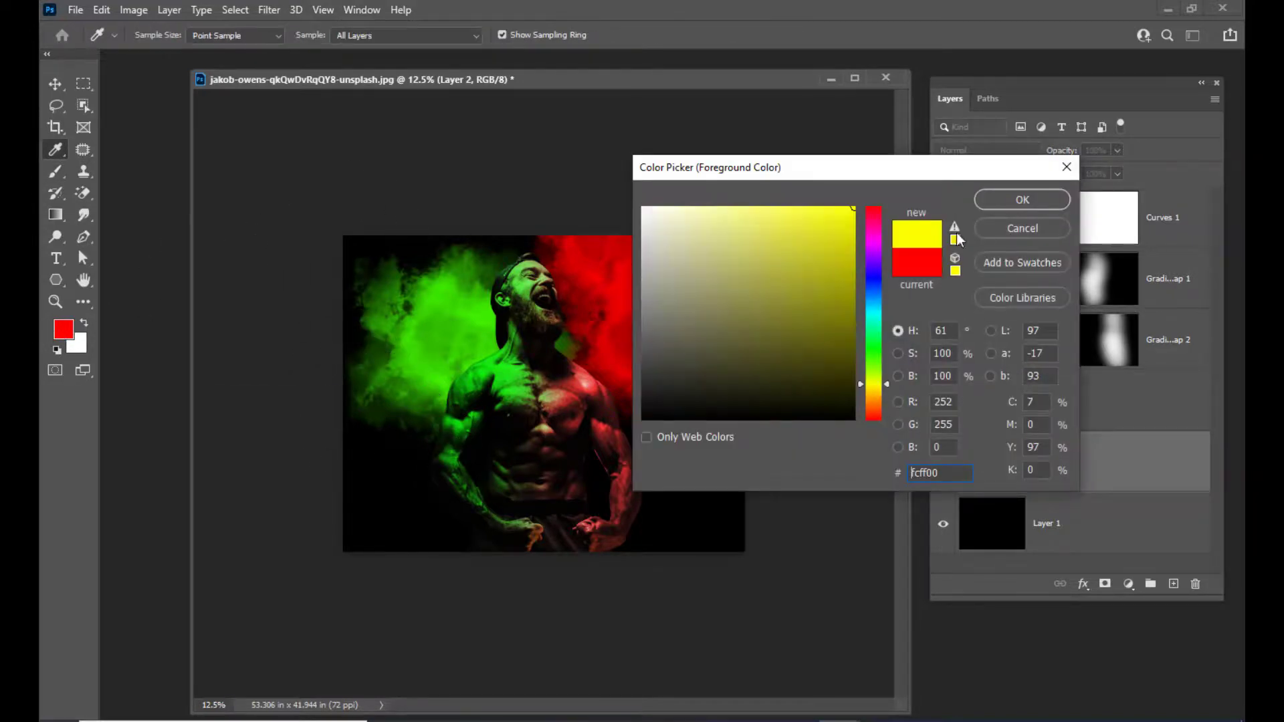
{"action": "left_click", "coordinate": [995, 201]}
{"action": "left_click", "coordinate": [442, 535]}
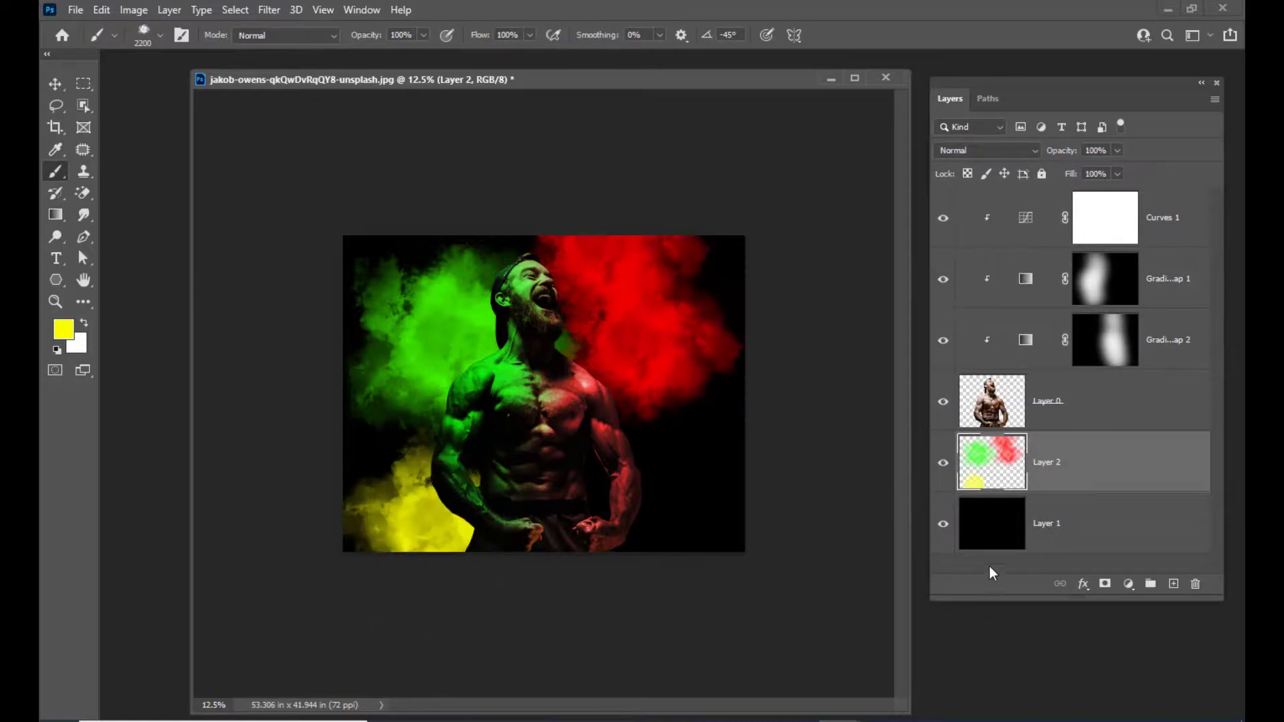
- Set the foreground color to light blue (00c0ff) and stamp powder in the lower-right area of the image
{"action": "left_click", "coordinate": [64, 330]}
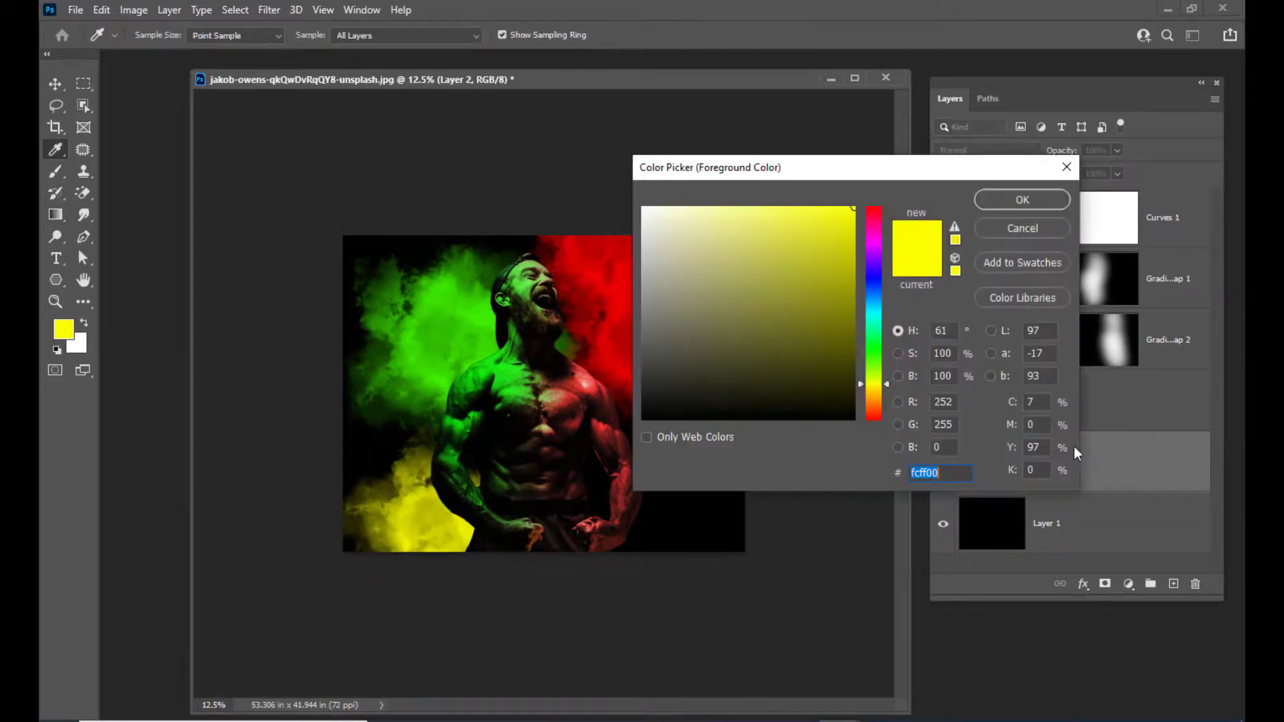
{"action": "left_click", "coordinate": [872, 305]}
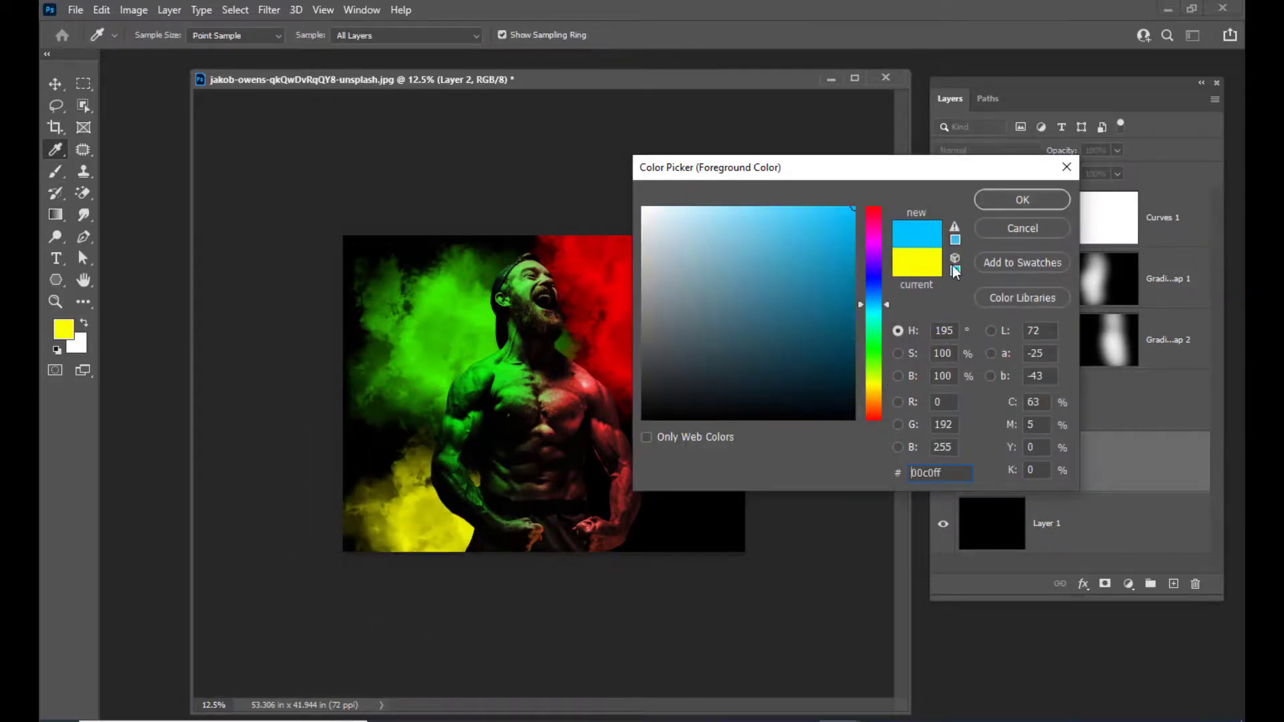
{"action": "left_click", "coordinate": [1022, 200]}
{"action": "key", "text": "b"}
{"action": "left_click", "coordinate": [689, 461]}
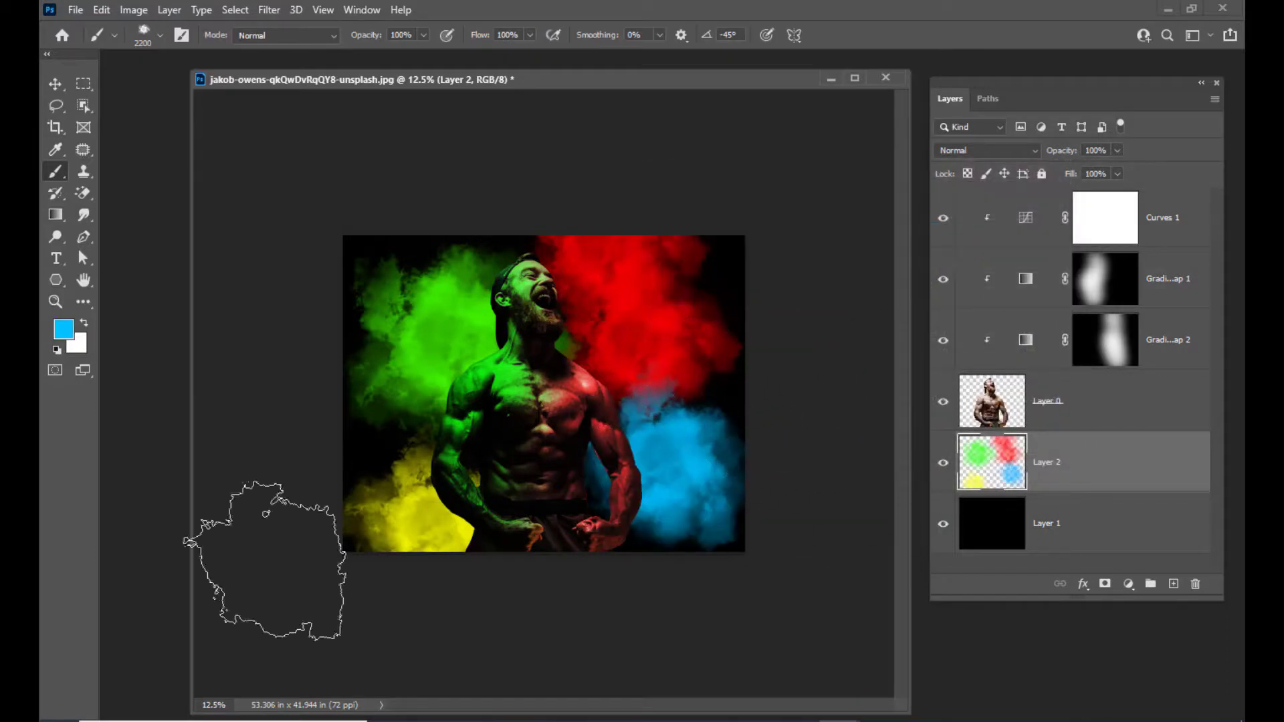
- Set the foreground color to magenta (f600ff) and stamp powder twice beside the man's red arm, overlapping the red and light blue clouds
{"action": "left_click", "coordinate": [59, 331]}
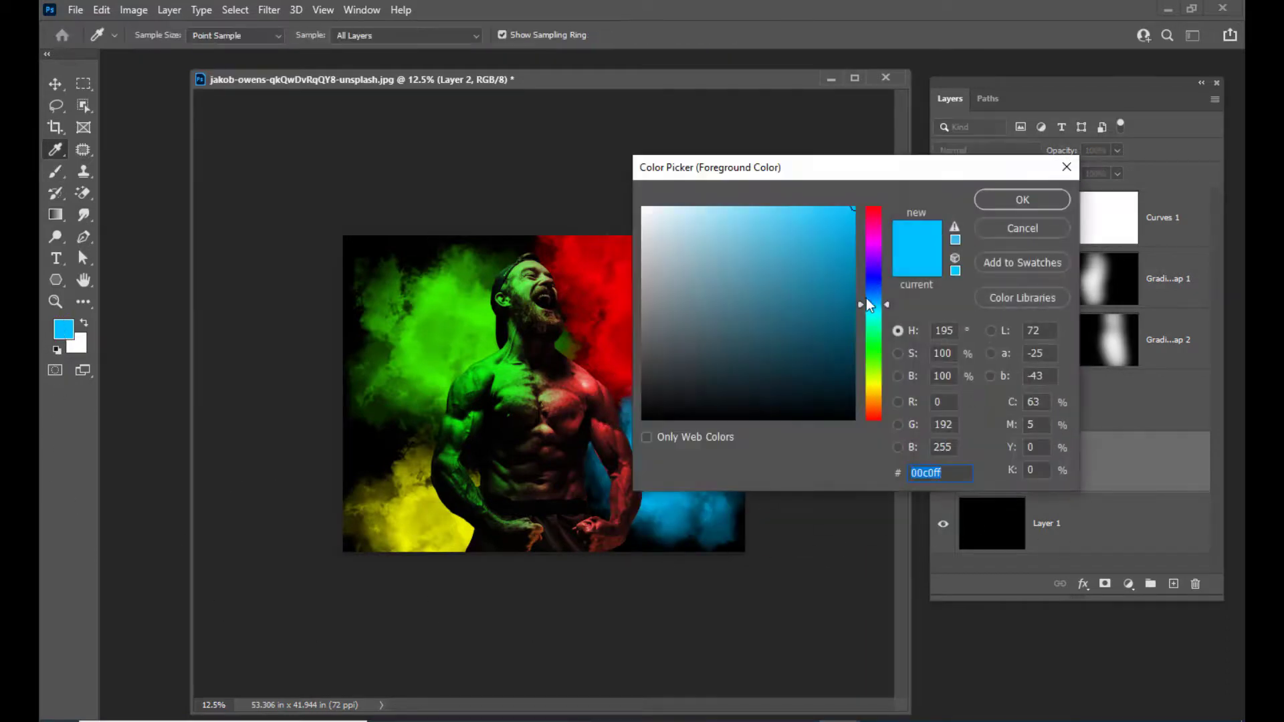
{"action": "left_click", "coordinate": [871, 245]}
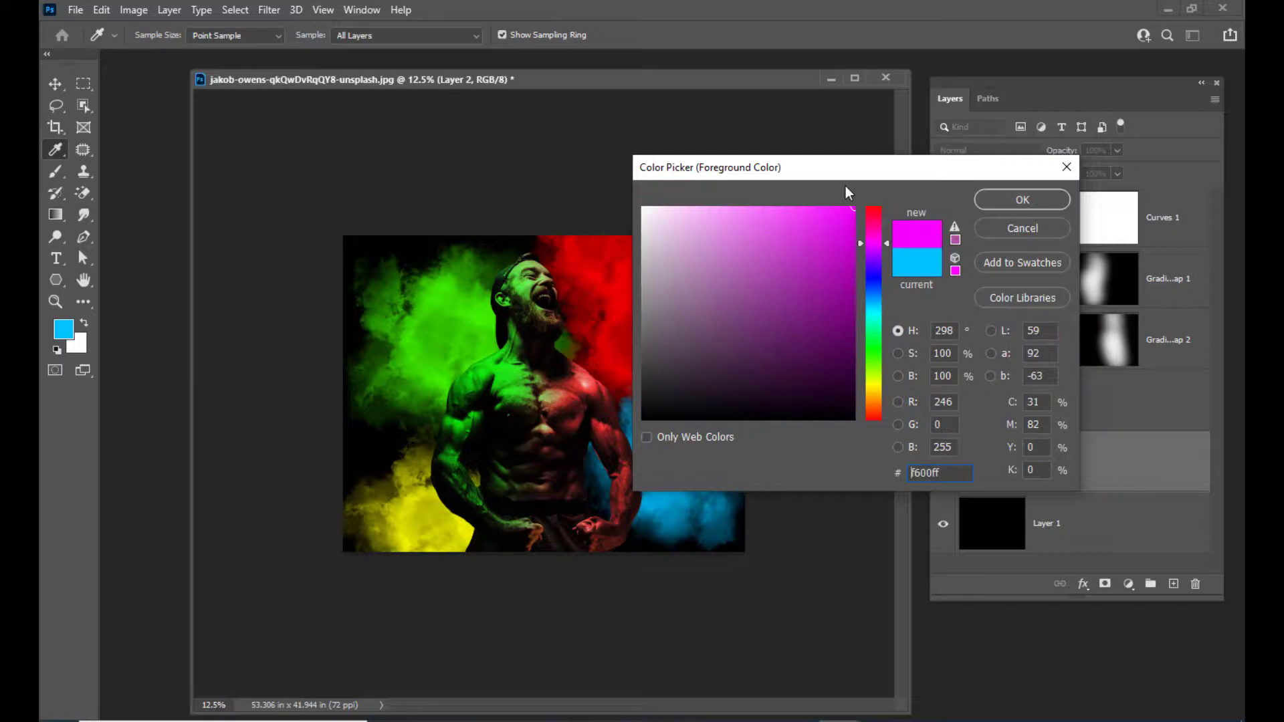
{"action": "left_click", "coordinate": [992, 202]}
{"action": "left_click", "coordinate": [669, 398]}
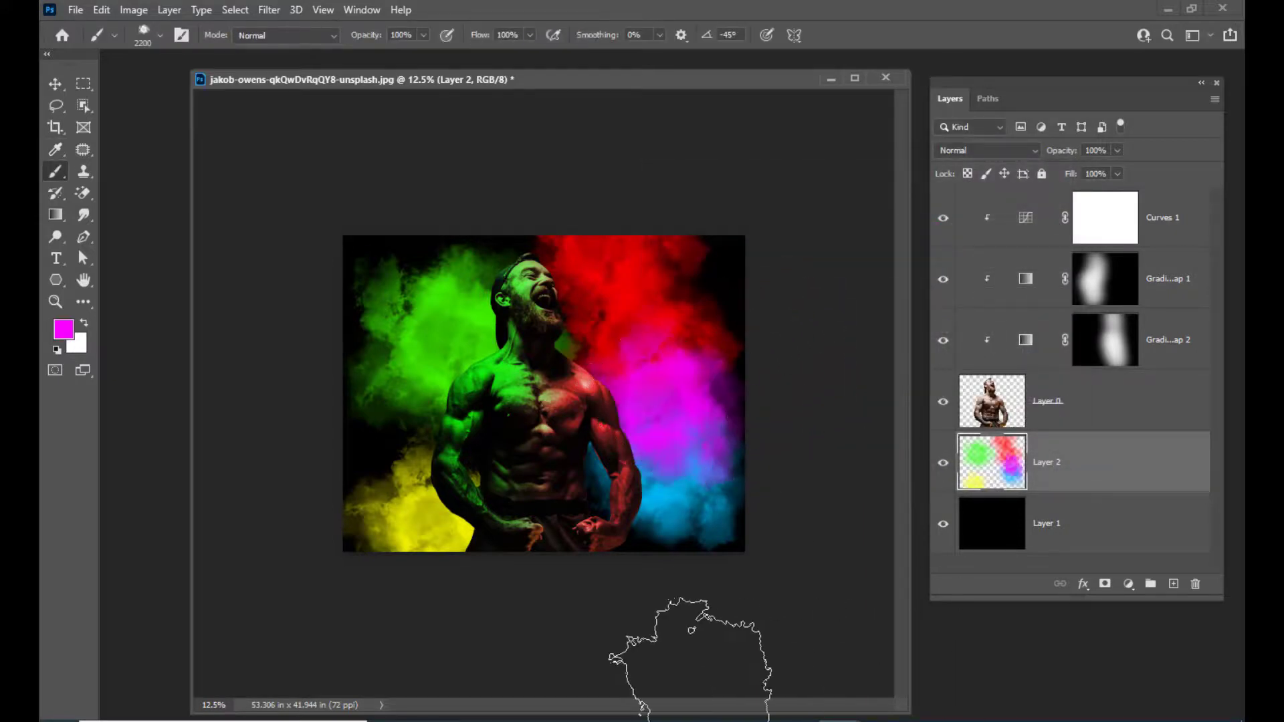
{"action": "left_click", "coordinate": [652, 518]}
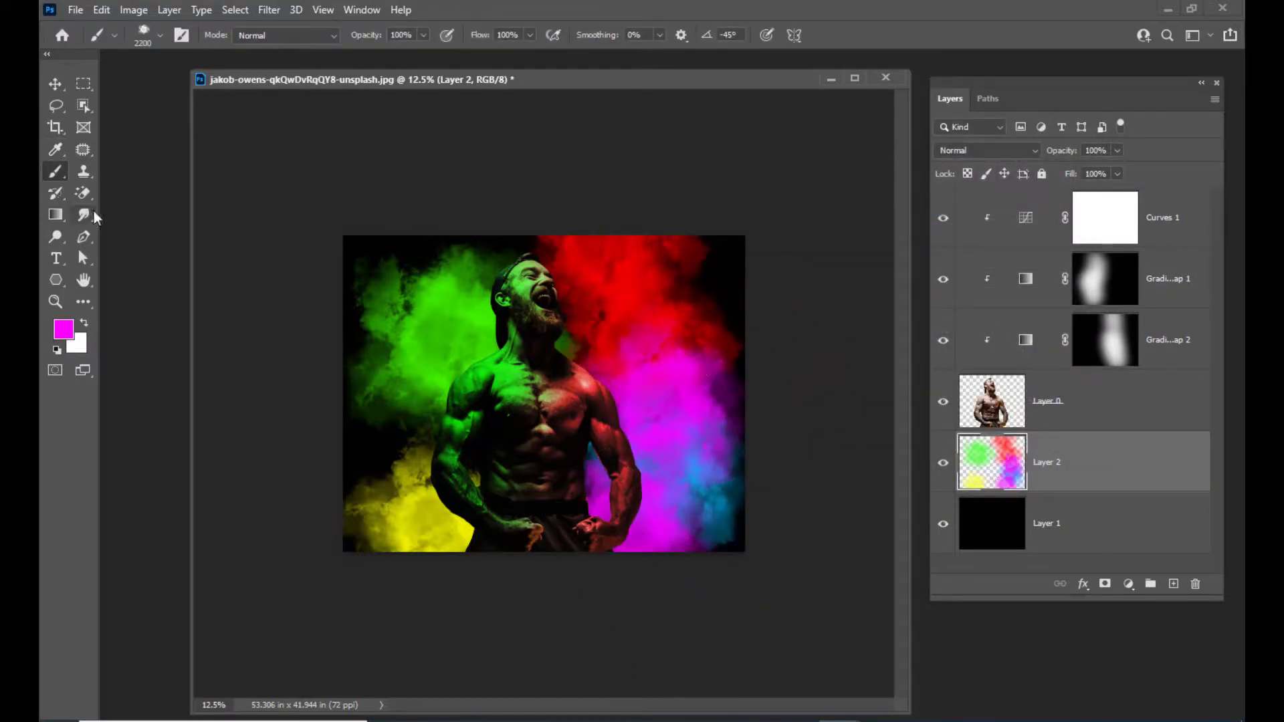
- Set the foreground color to deep blue and stamp powder behind the man's head, between the green and red clouds
{"action": "left_click", "coordinate": [63, 329]}
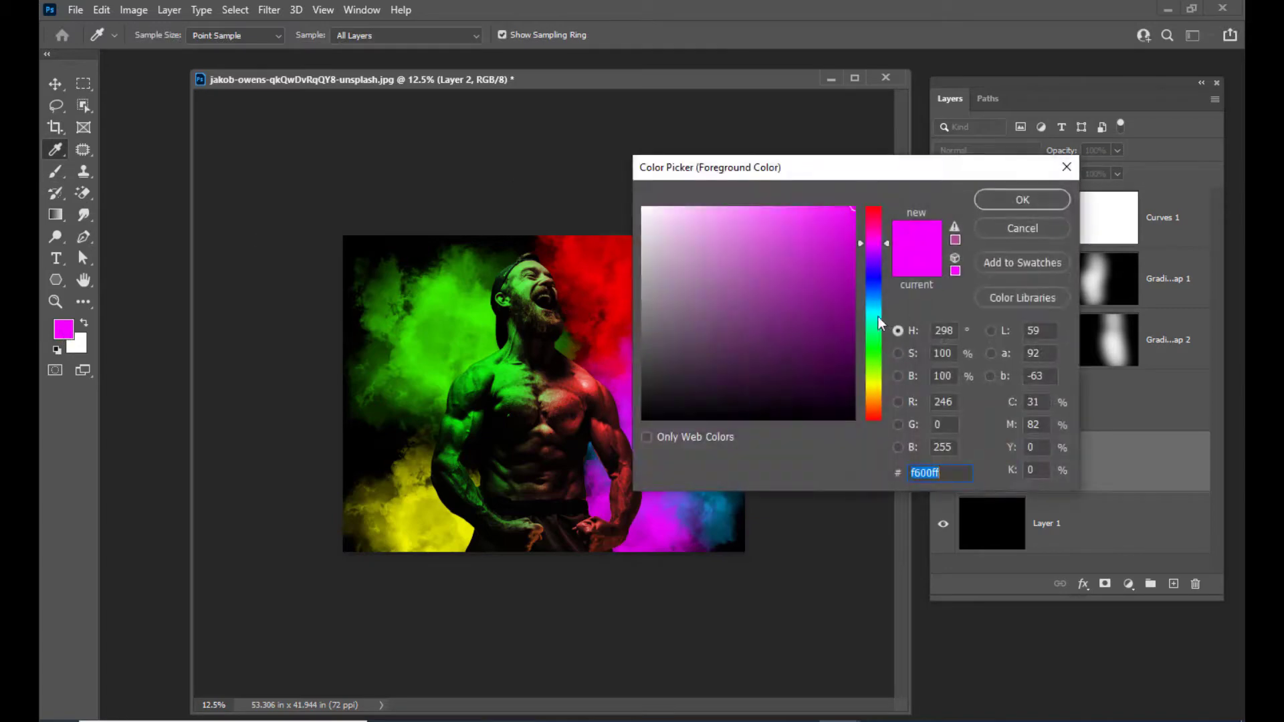
{"action": "left_click", "coordinate": [873, 273]}
{"action": "left_click", "coordinate": [1025, 196]}
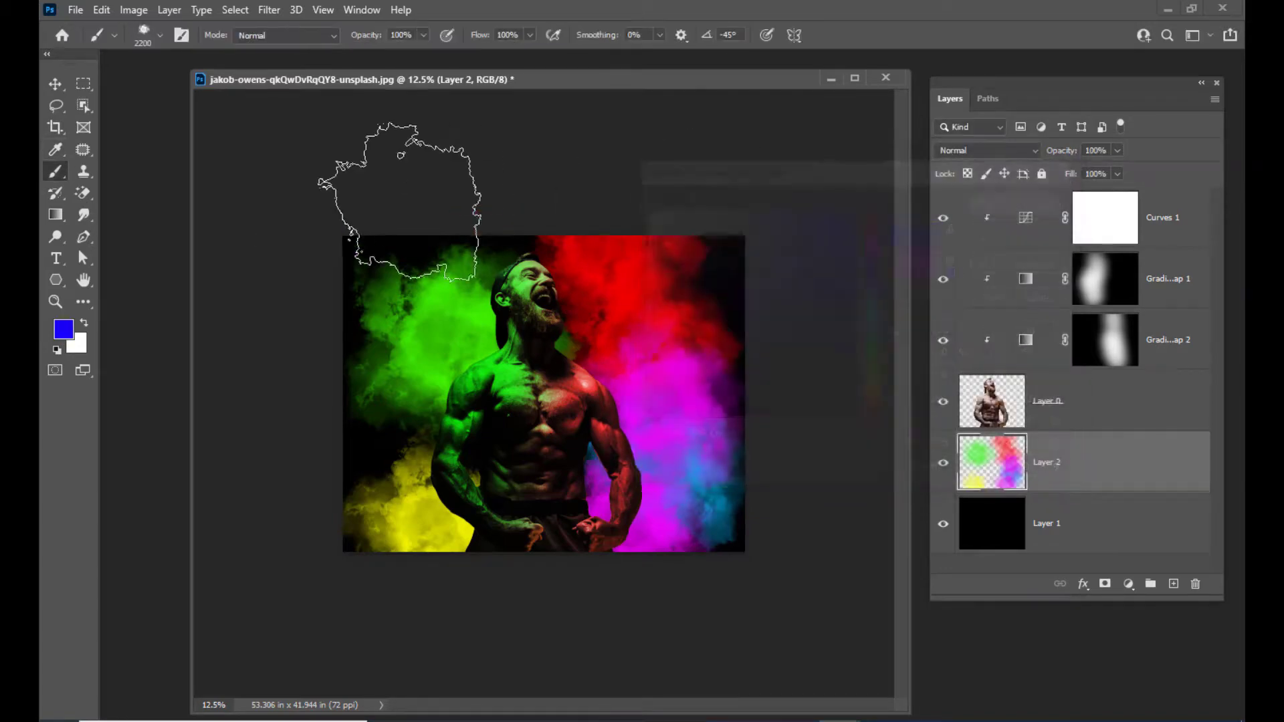
{"action": "left_click", "coordinate": [502, 250]}
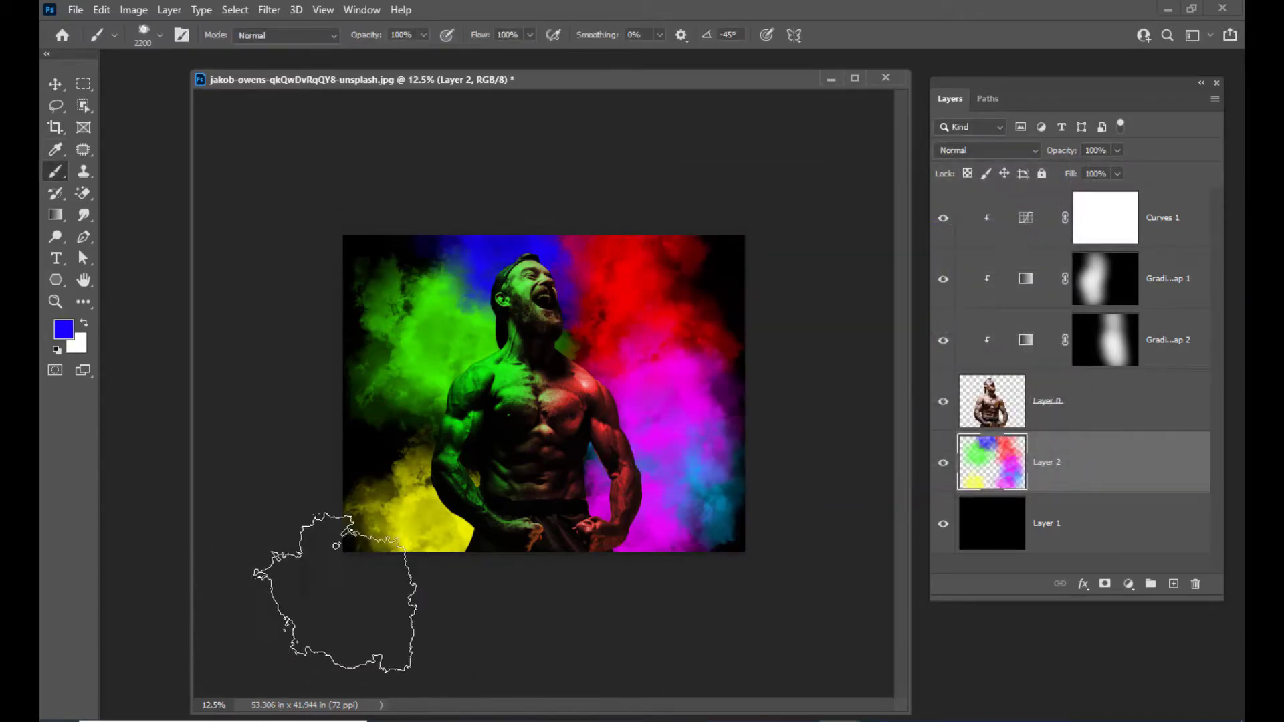
- Set the foreground color to orange and stamp powder beside the man's arms on both sides of the image
{"action": "left_click", "coordinate": [63, 329]}
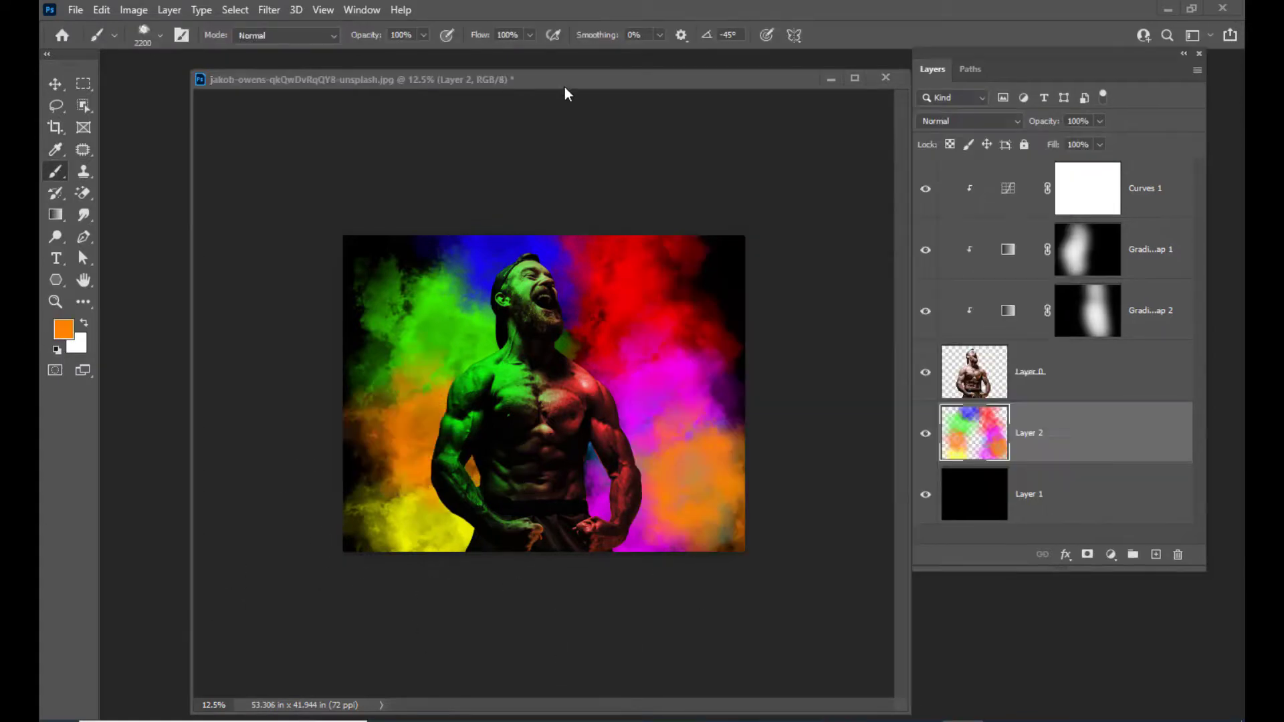
{"action": "left_click_drag", "start_coordinate": [569, 80], "coordinate": [521, 81]}
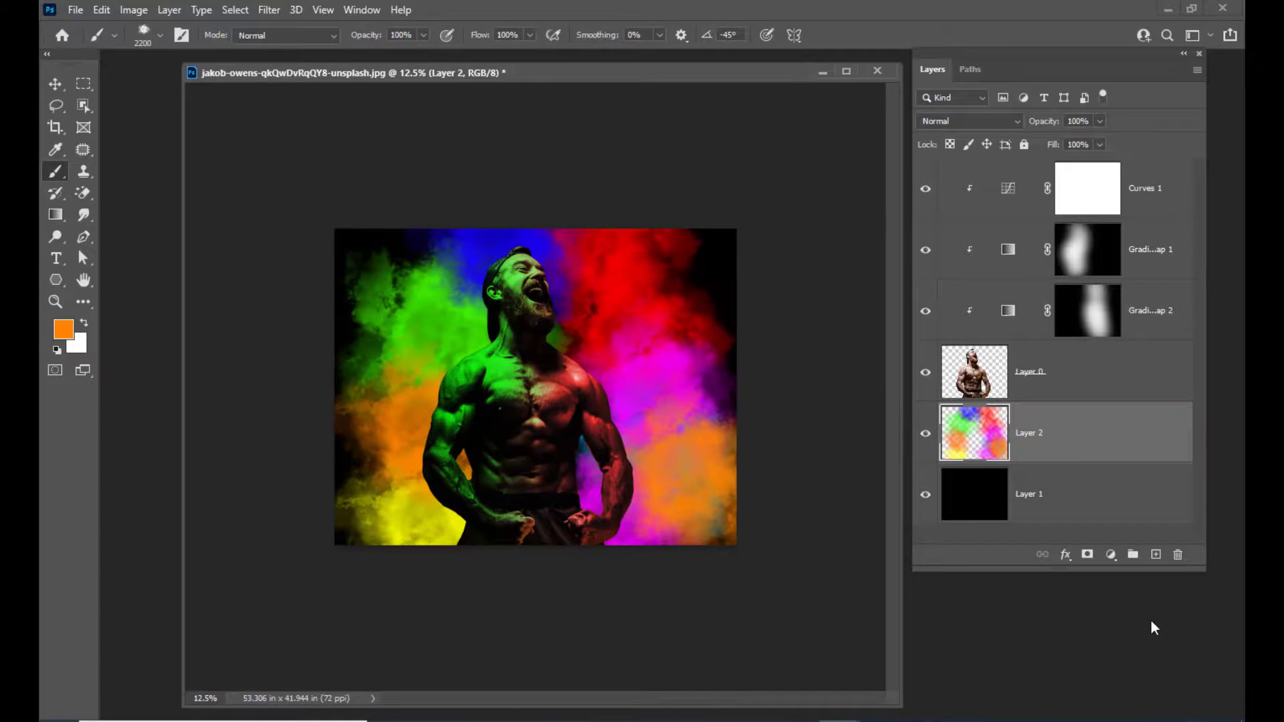
{"action": "left_click_drag", "start_coordinate": [488, 79], "coordinate": [485, 76]}
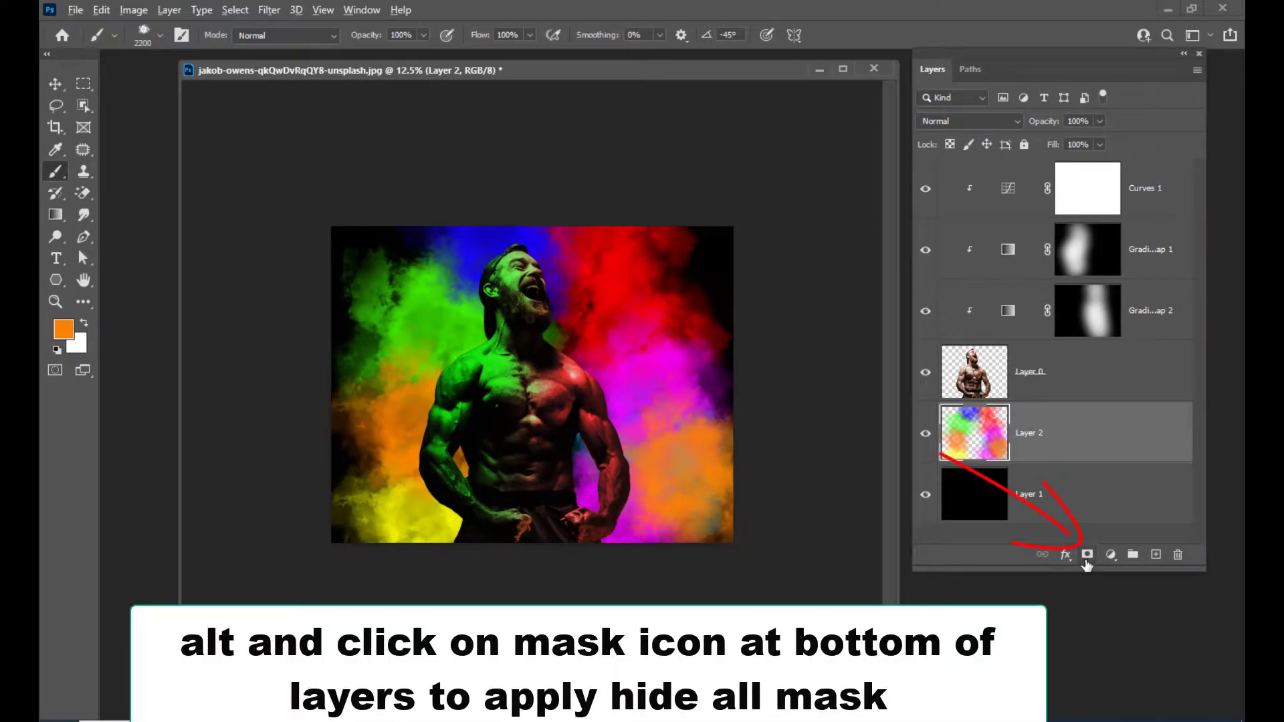
- Add a black hide-all mask to the colored powder layer, Layer 2
{"action": "left_click", "coordinate": [1087, 555], "text": "alt"}
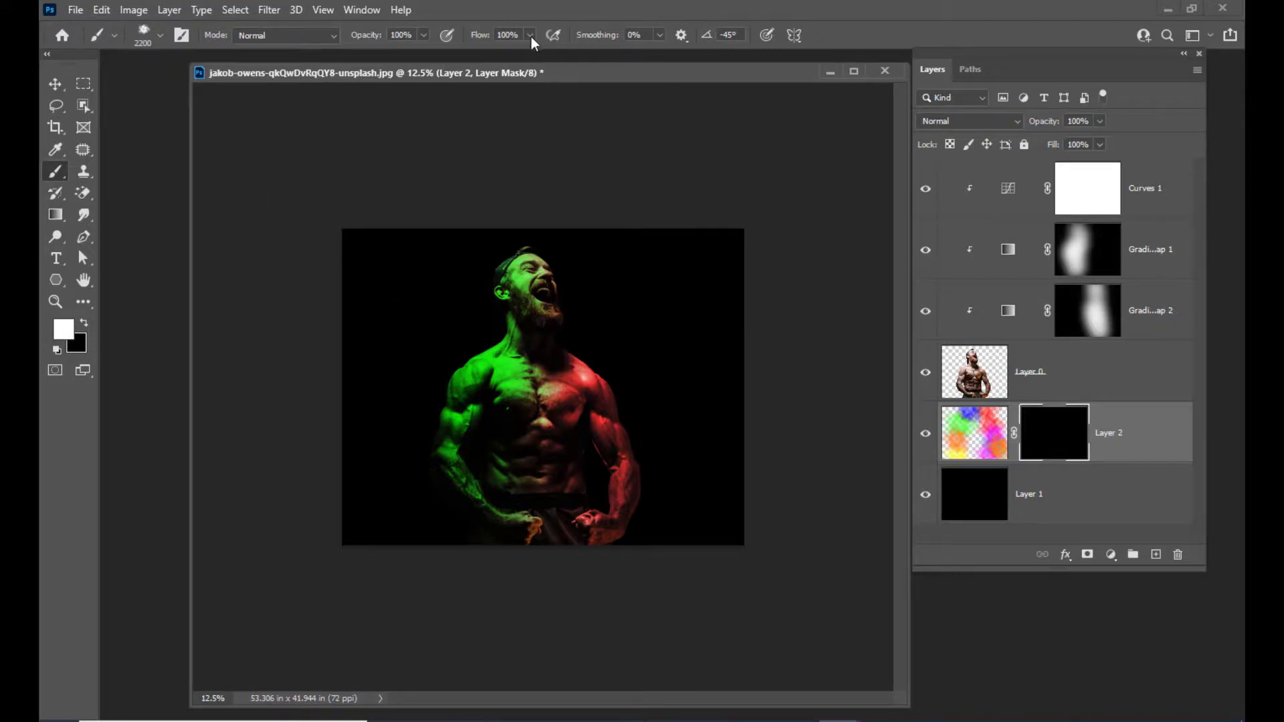
{"action": "left_click_drag", "start_coordinate": [533, 75], "coordinate": [524, 79]}
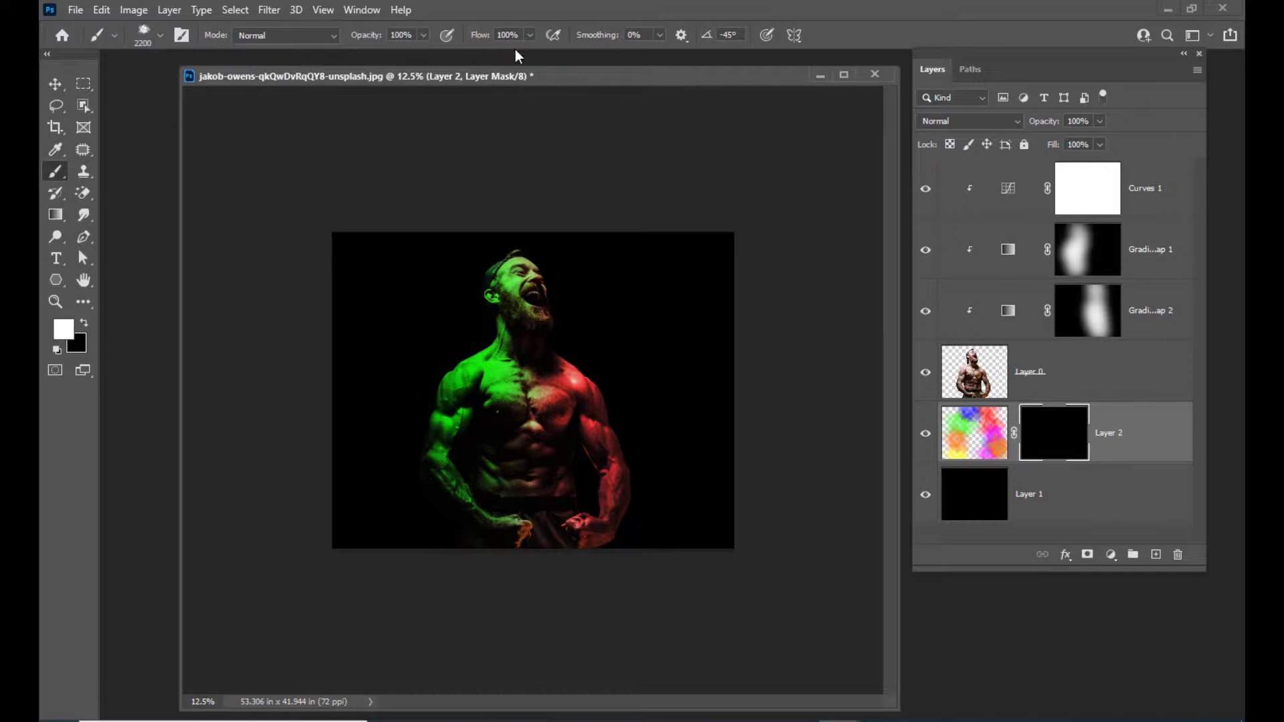
{"action": "left_click_drag", "start_coordinate": [540, 77], "coordinate": [537, 77]}
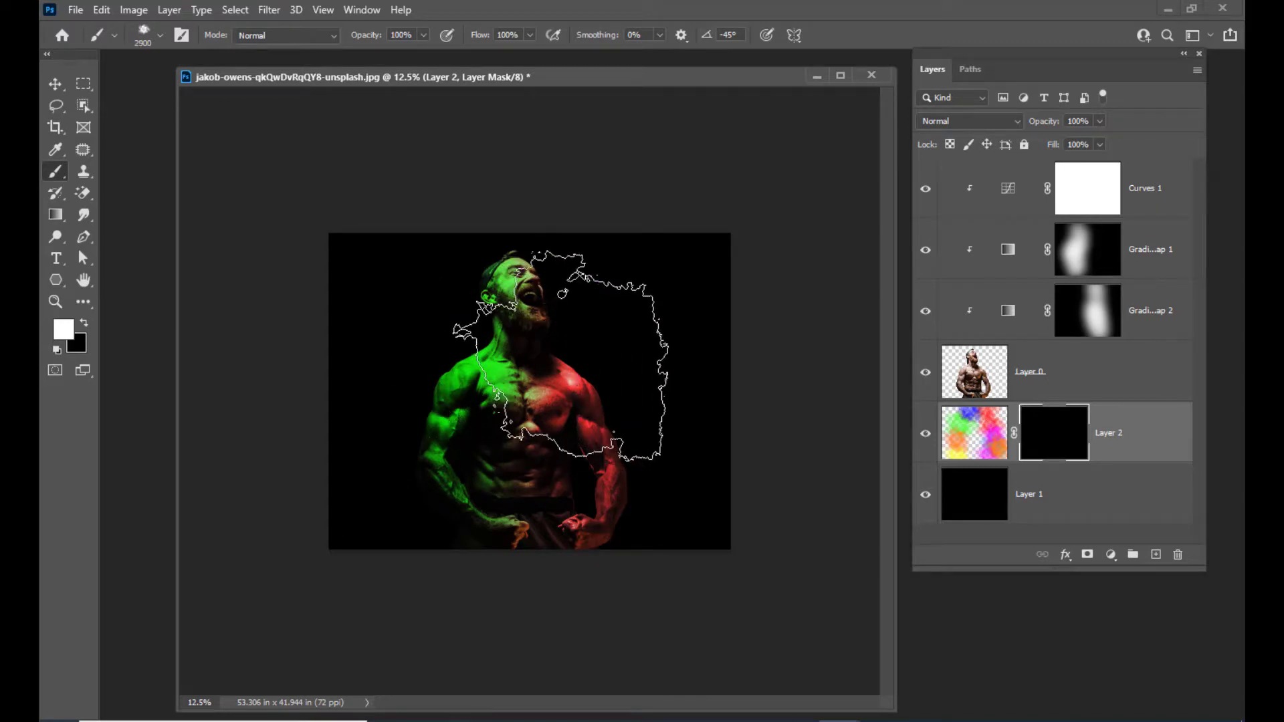
- Reveal powder around the man's torso and arms by stamping white on Layer 2's mask with the 2900 px powder brush
{"action": "key", "text": "bracketleft"}
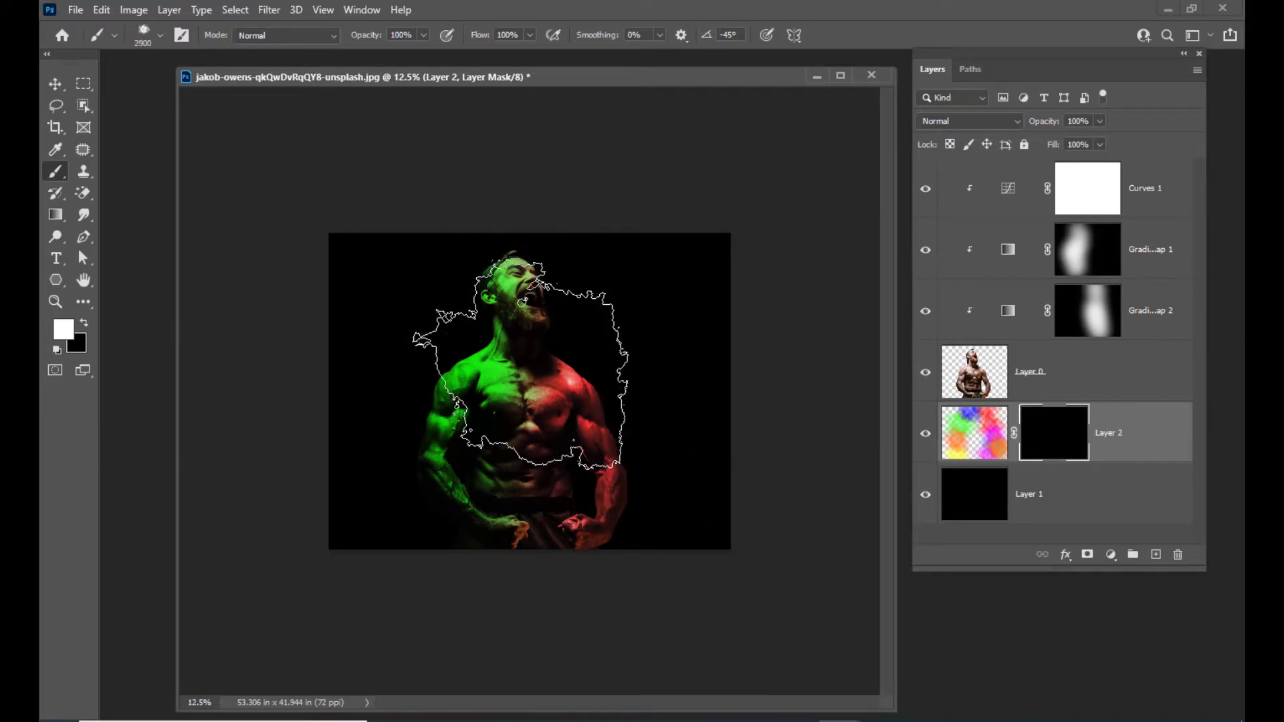
{"action": "left_click", "coordinate": [532, 361]}
{"action": "left_click", "coordinate": [462, 435]}
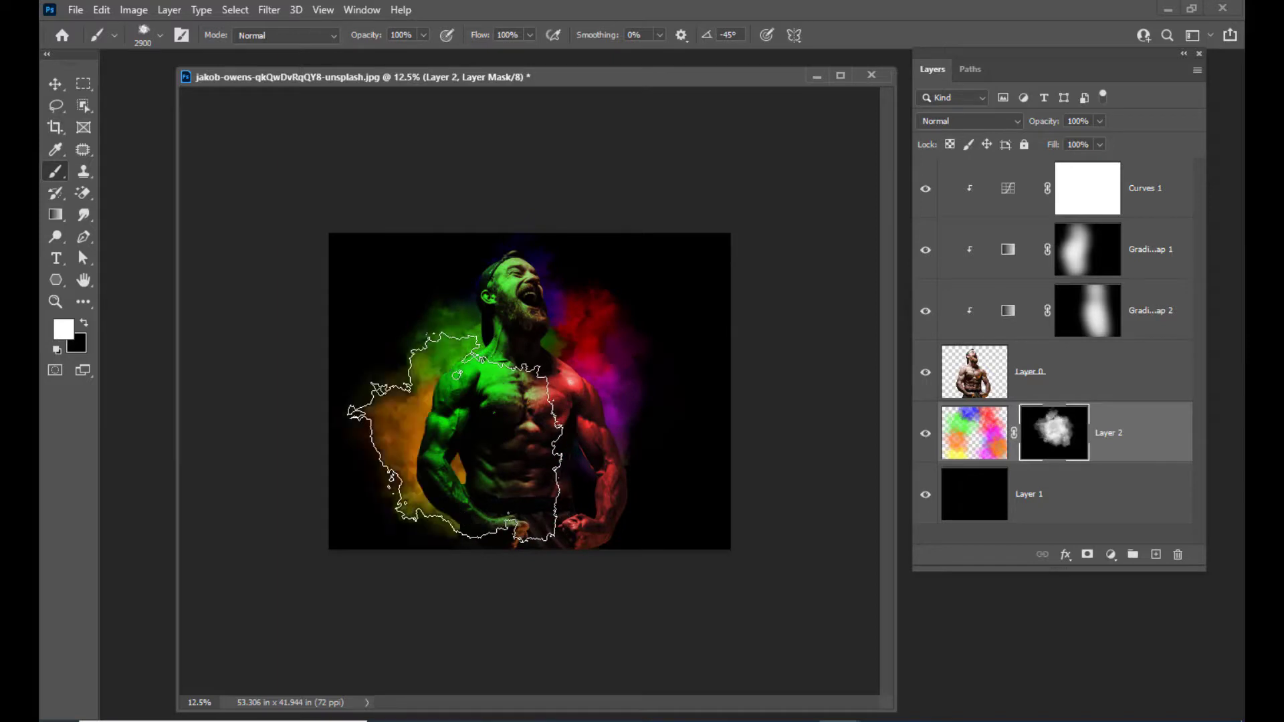
{"action": "left_click", "coordinate": [605, 468]}
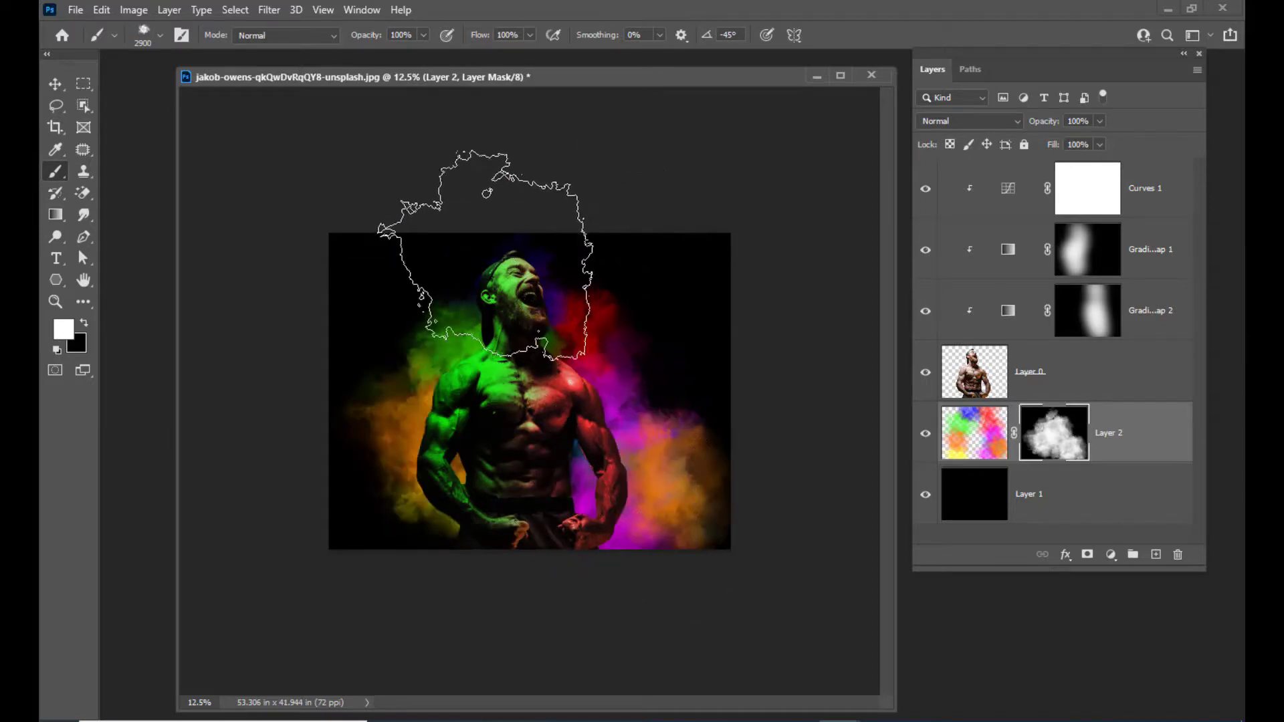
- Reduce the brush to 2100 px and stamp white on Layer 2's mask to reveal powder around the head and the magenta area
{"action": "key", "text": "bracketleft"}
{"action": "key", "text": "bracketleft"}
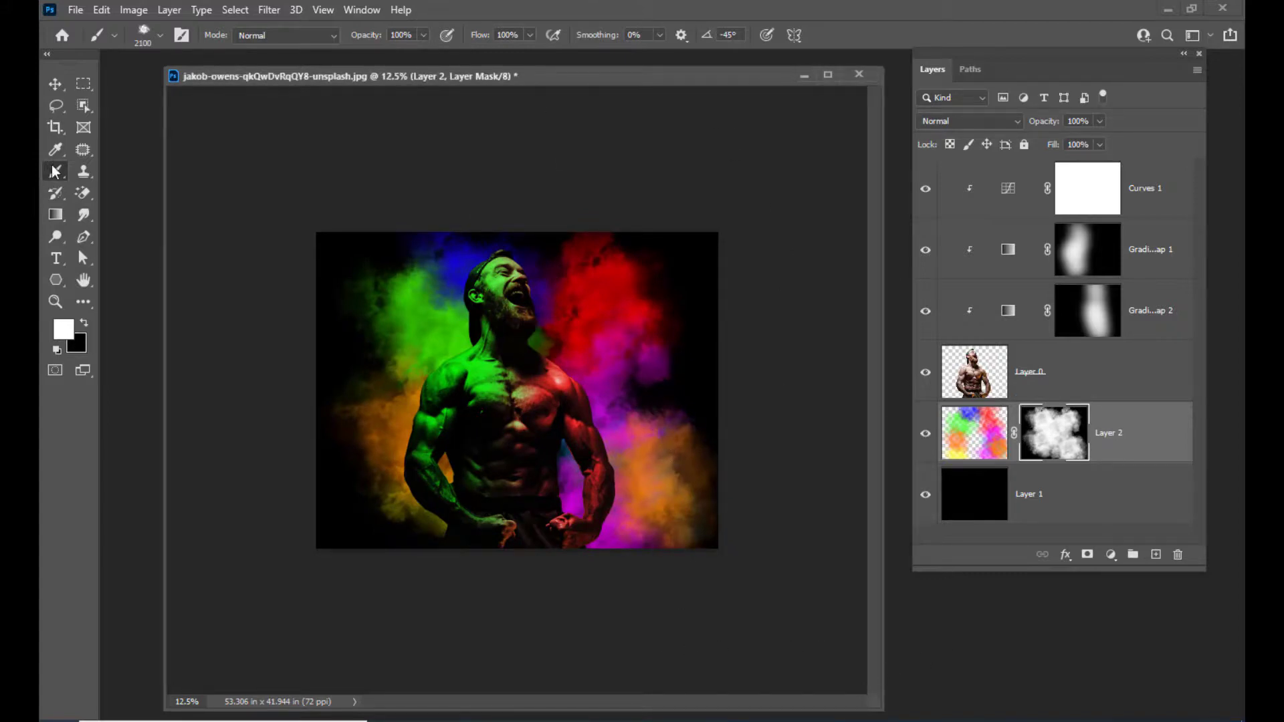
{"action": "left_click", "coordinate": [642, 410]}
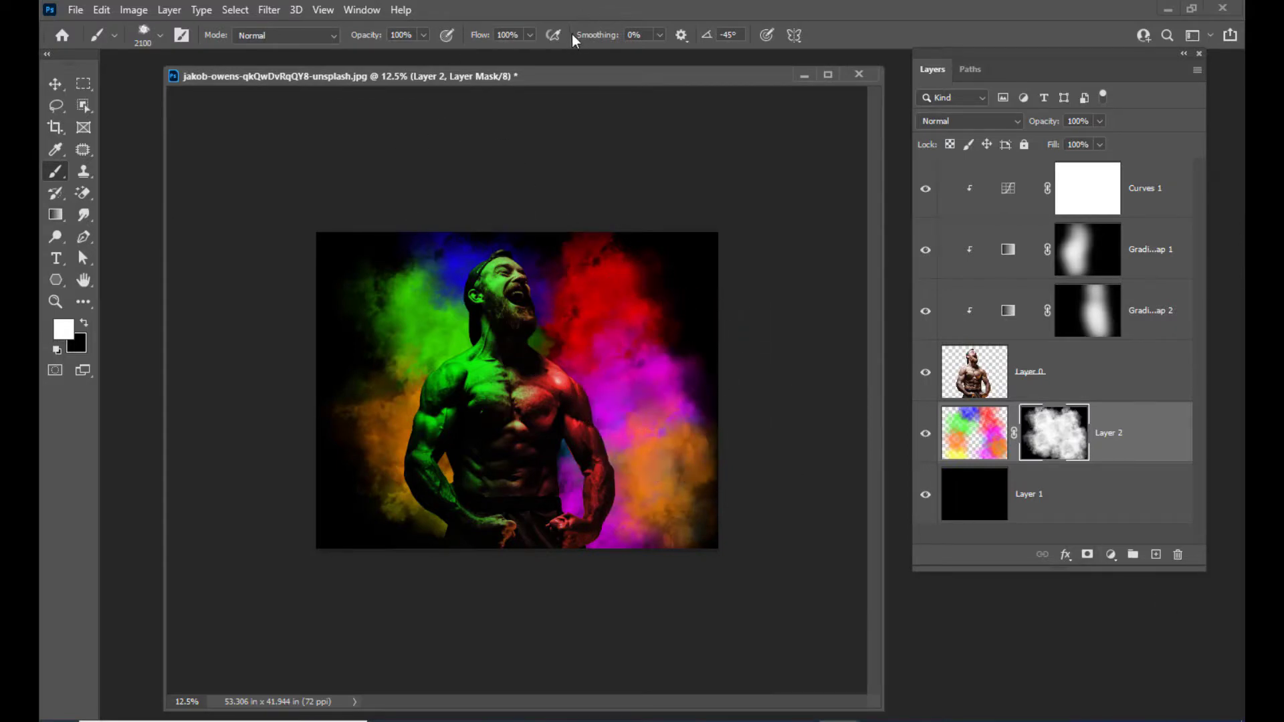
{"action": "left_click_drag", "start_coordinate": [553, 81], "coordinate": [496, 84]}
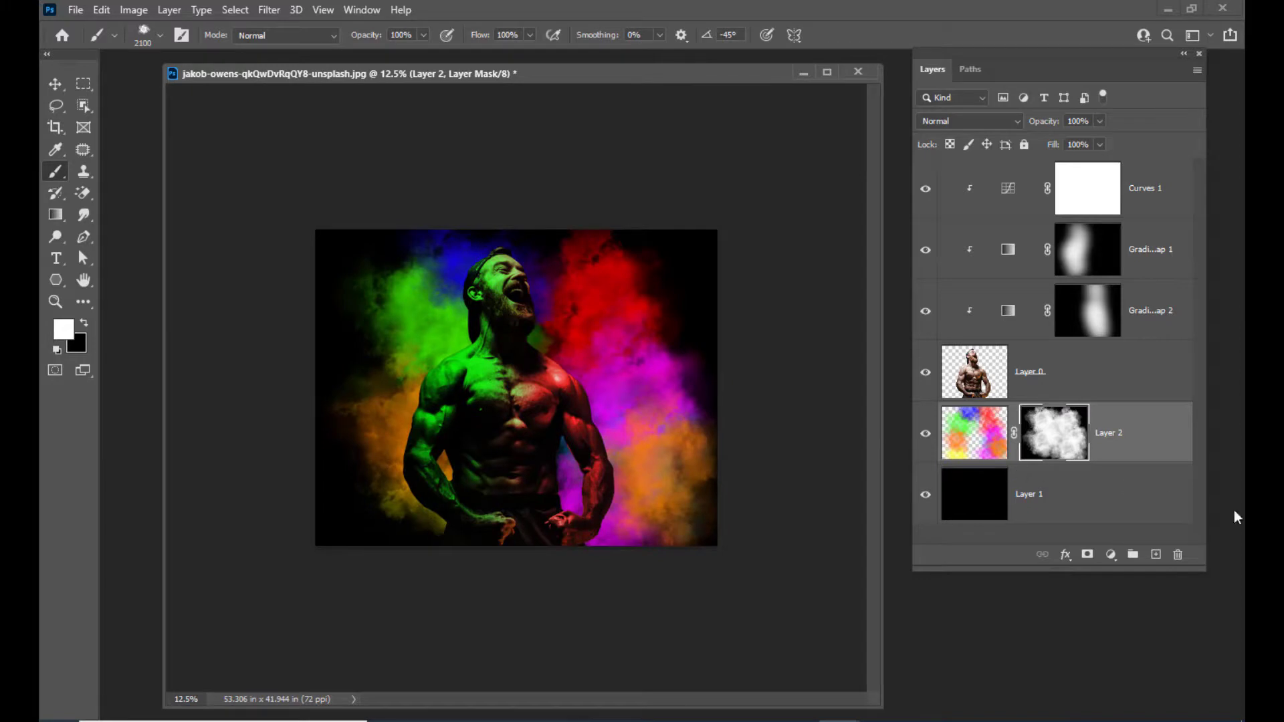
- Add a Curves adjustment directly above Layer 2 and pull the RGB curve's midpoint down to darken the powder strongly
{"action": "left_click", "coordinate": [981, 441]}
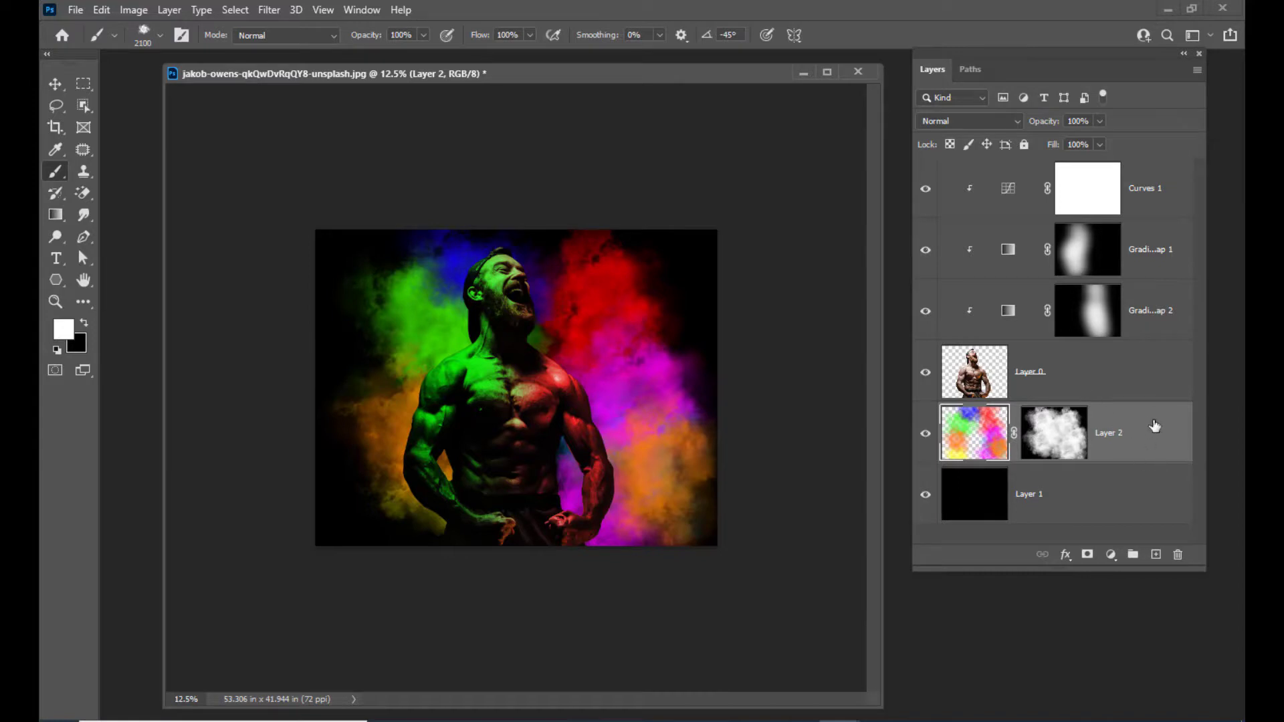
{"action": "left_click", "coordinate": [1111, 554]}
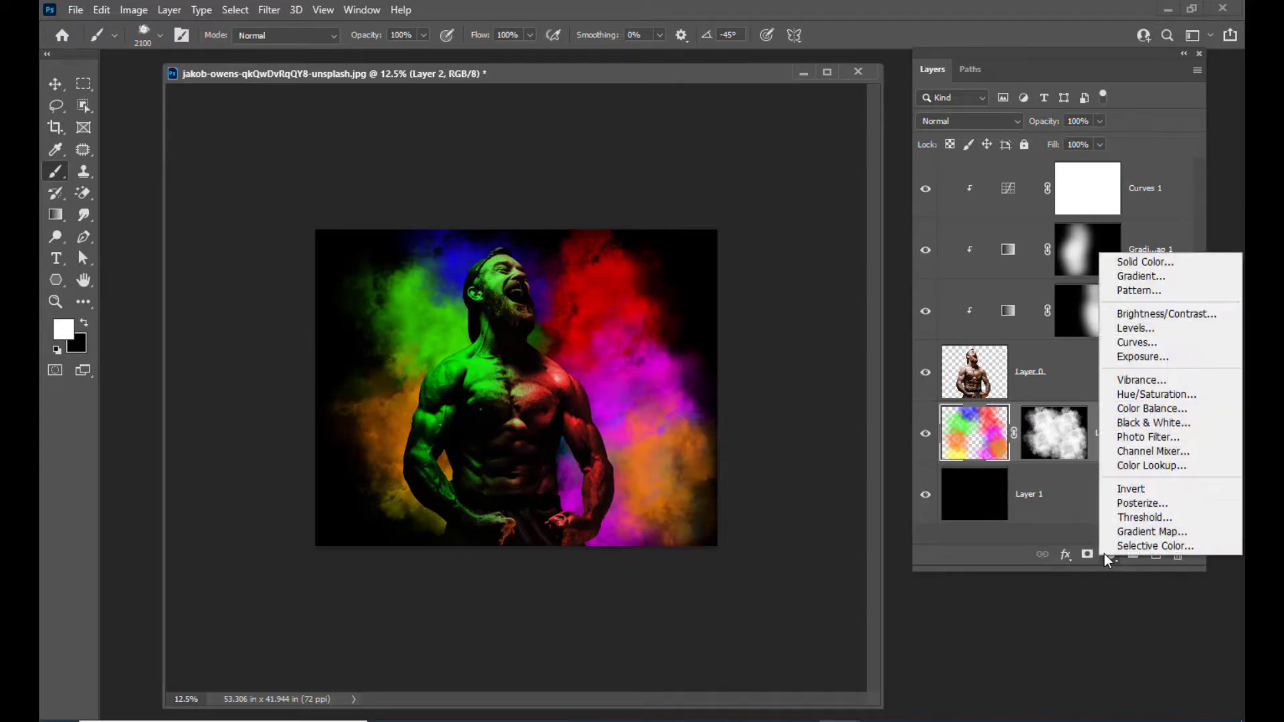
{"action": "left_click", "coordinate": [1146, 345]}
{"action": "left_click_drag", "start_coordinate": [718, 126], "coordinate": [775, 126]}
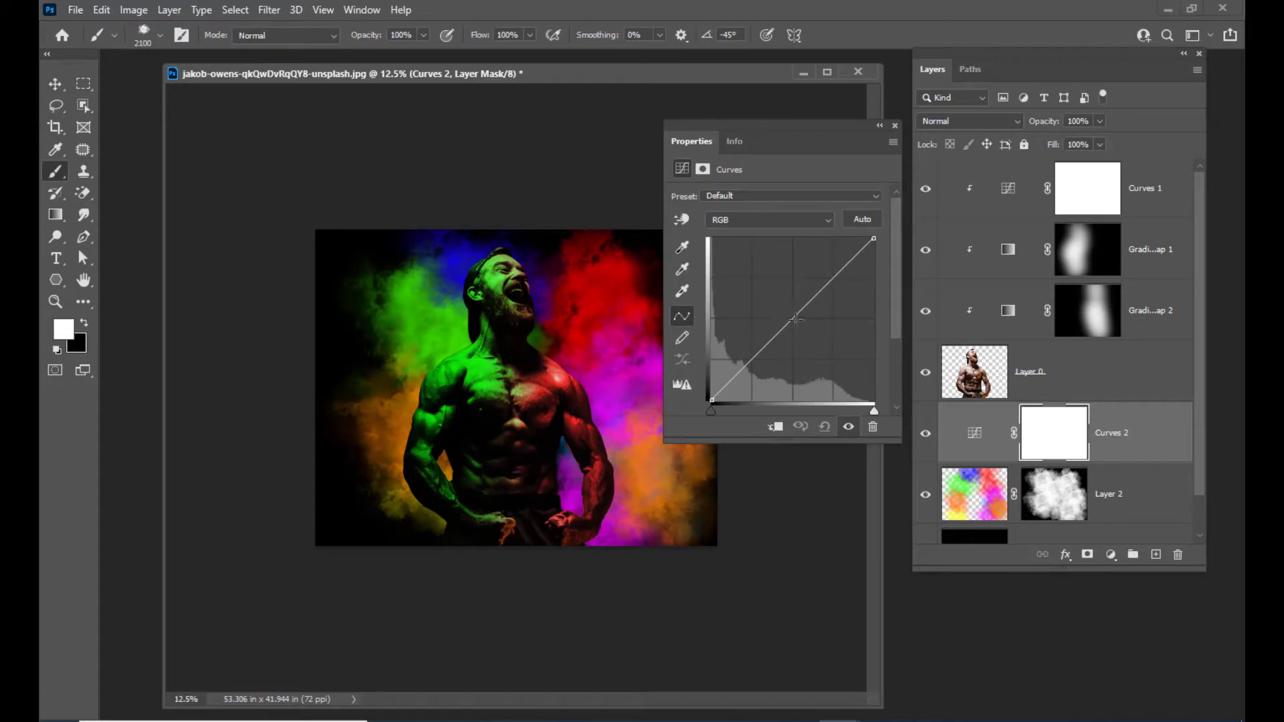
{"action": "left_click_drag", "start_coordinate": [793, 316], "coordinate": [831, 354]}
{"action": "left_click", "coordinate": [895, 125]}
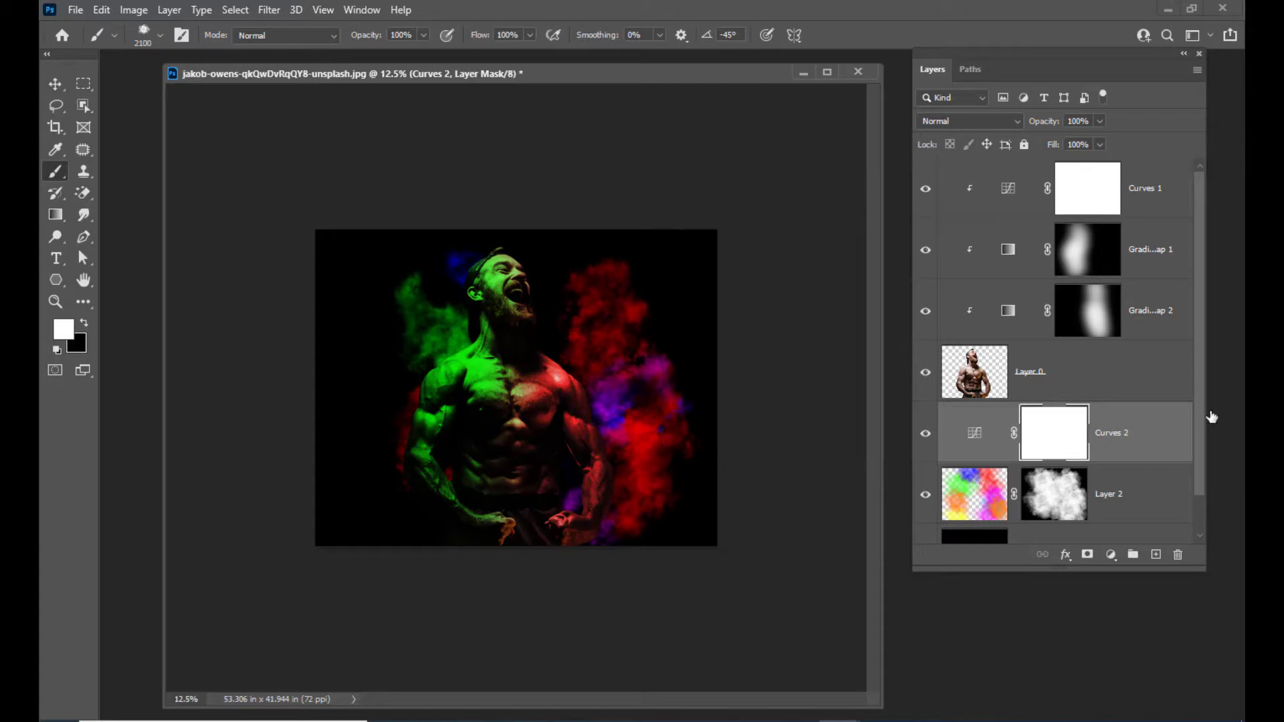
{"action": "left_click_drag", "start_coordinate": [1011, 50], "coordinate": [1033, 58]}
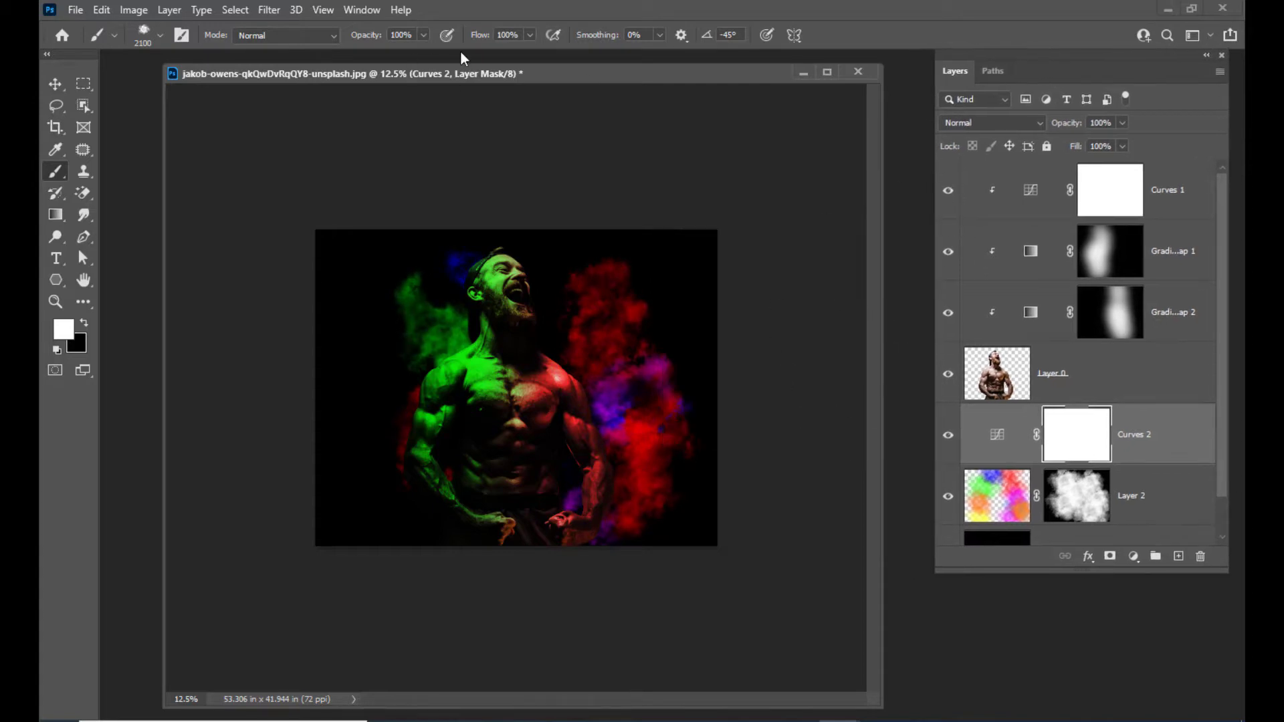
{"action": "left_click_drag", "start_coordinate": [463, 74], "coordinate": [460, 72]}
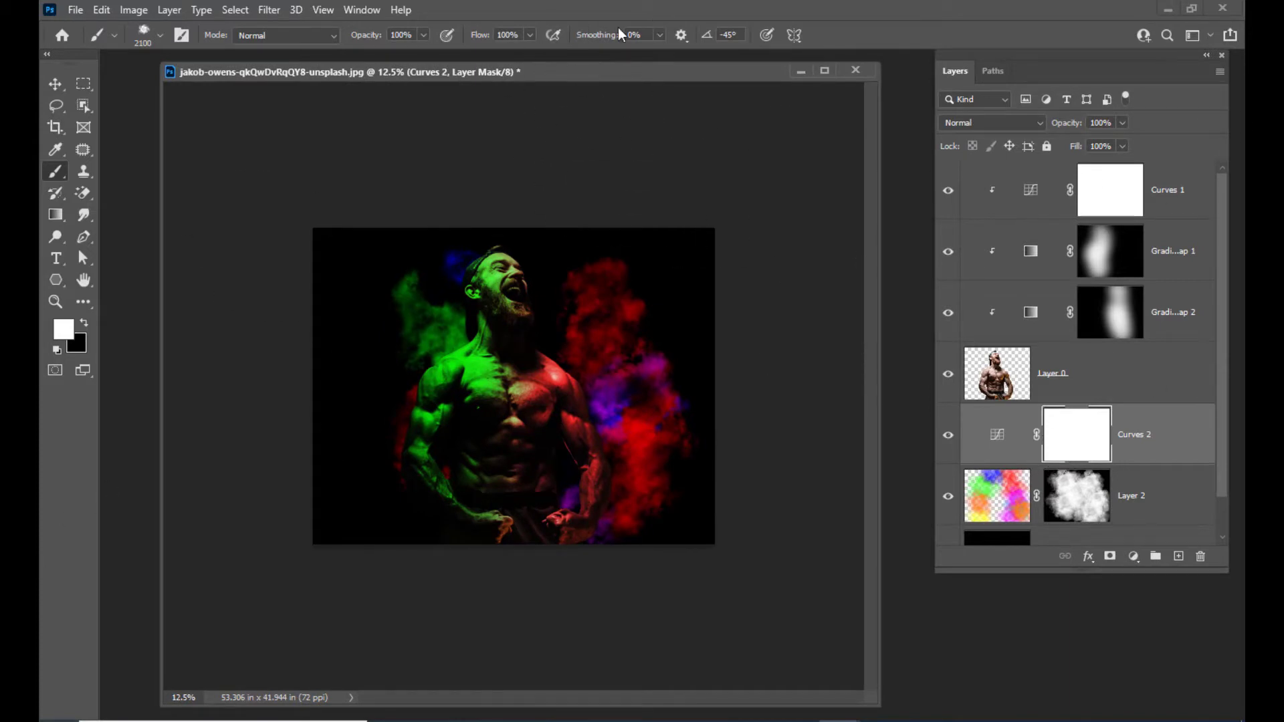
{"action": "left_click_drag", "start_coordinate": [570, 67], "coordinate": [627, 82]}
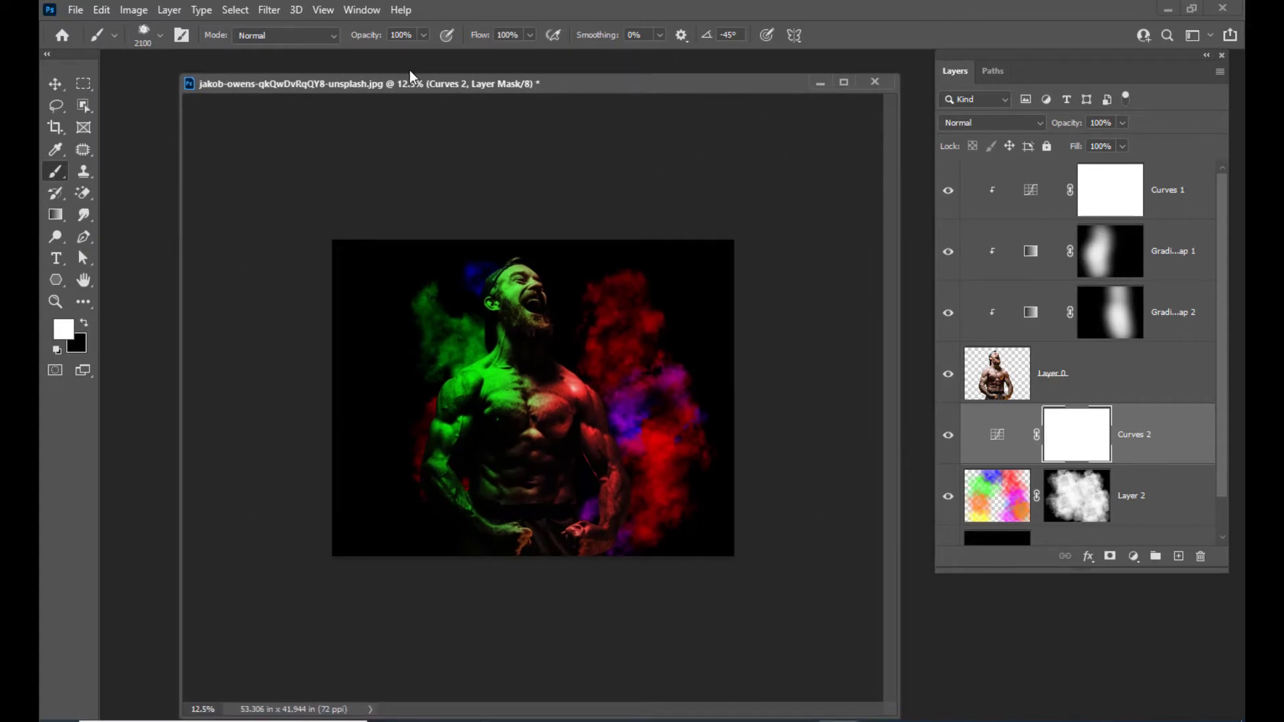
{"action": "left_click_drag", "start_coordinate": [409, 82], "coordinate": [410, 78]}
- Save a JPEG copy of the composite to the Desktop as duallightingfinal, accepting the JPEG options
{"action": "left_click", "coordinate": [75, 9]}
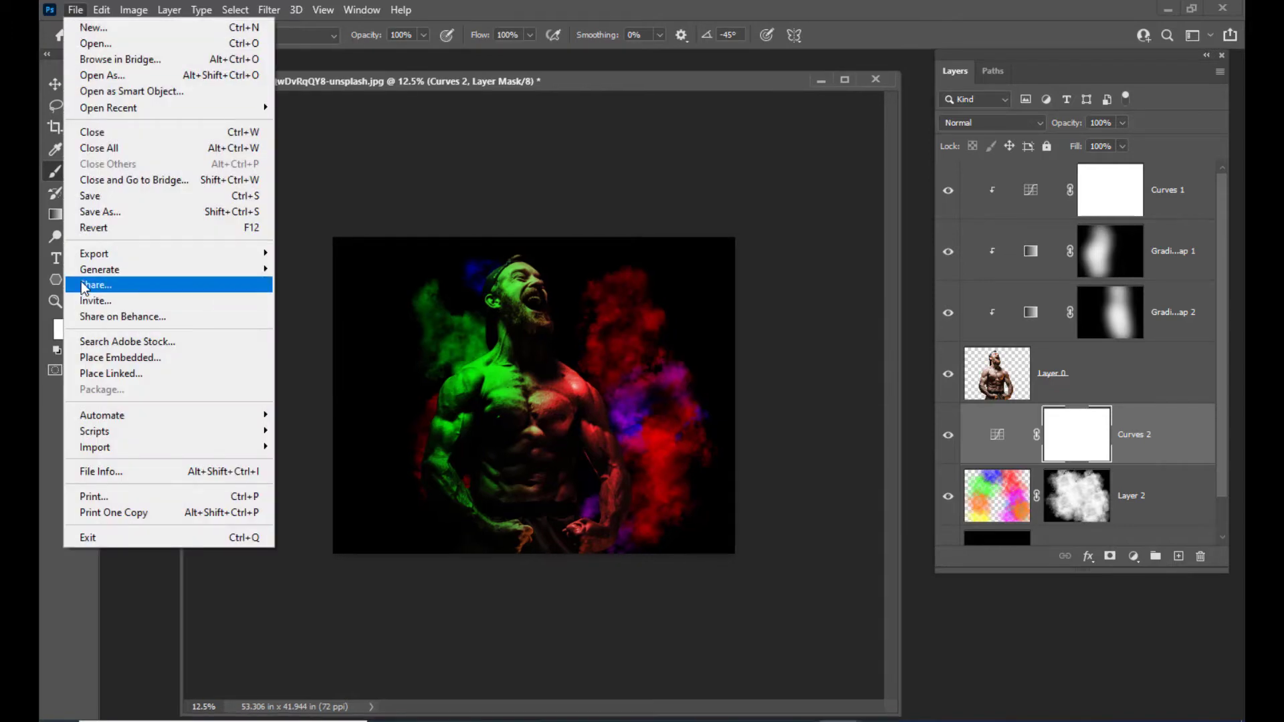
{"action": "left_click", "coordinate": [107, 211]}
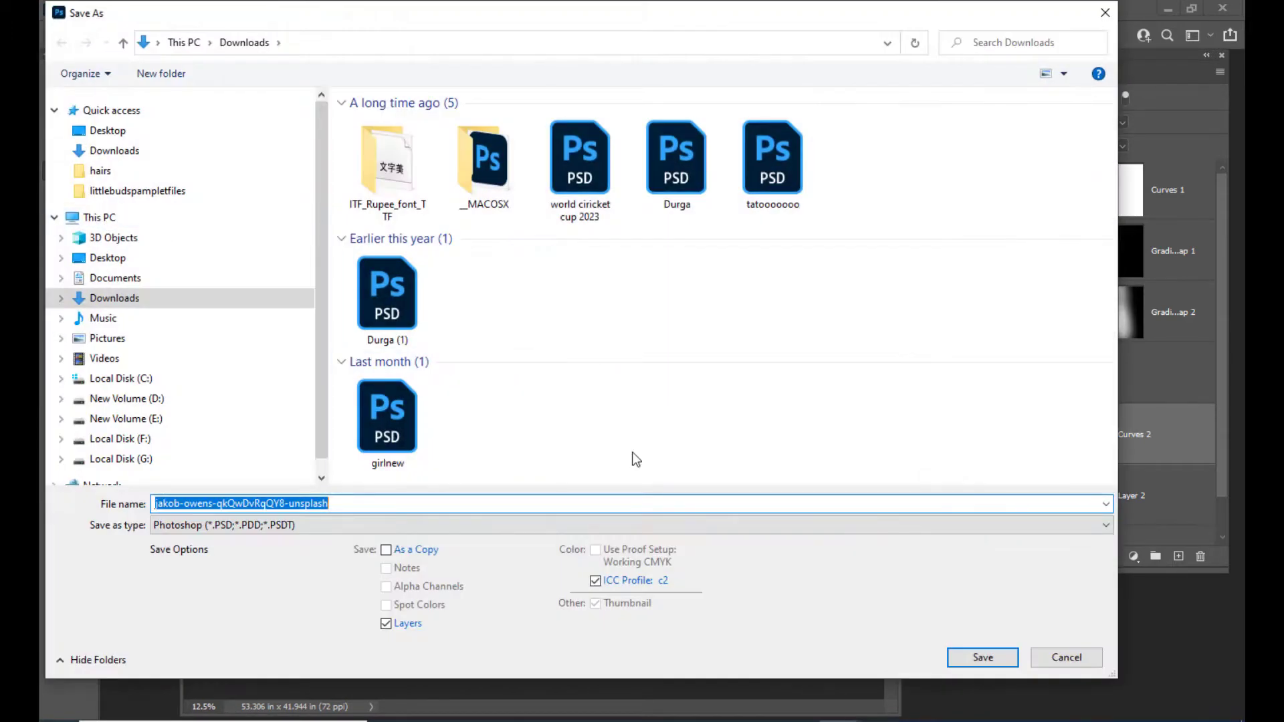
{"action": "left_click", "coordinate": [348, 524]}
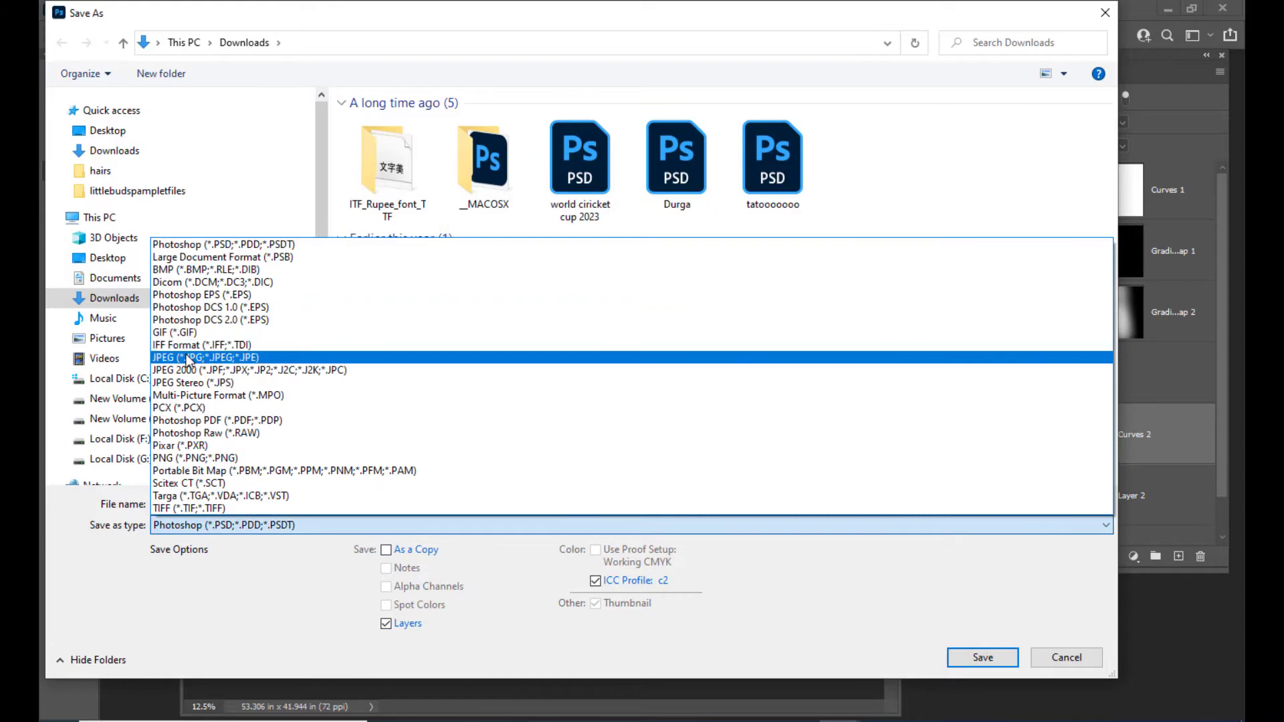
{"action": "left_click", "coordinate": [348, 361]}
{"action": "left_click", "coordinate": [107, 130]}
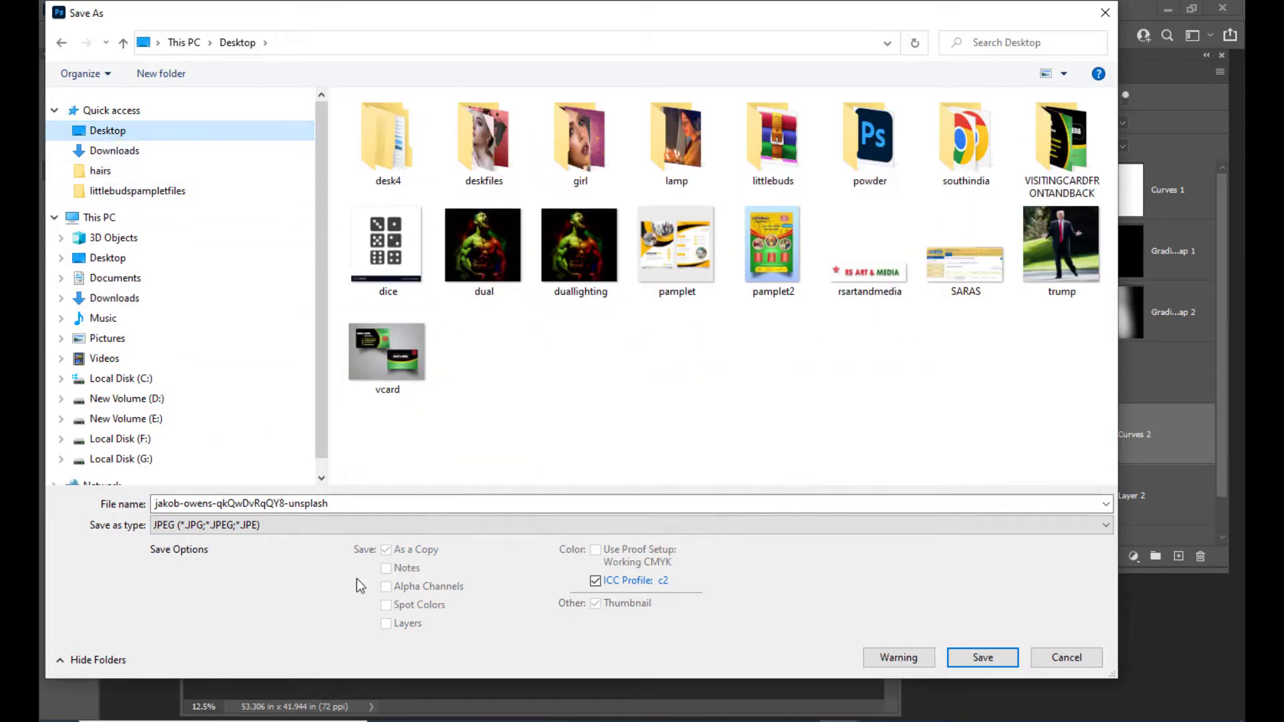
{"action": "double_click", "coordinate": [370, 504]}
{"action": "type", "text": "dual"}
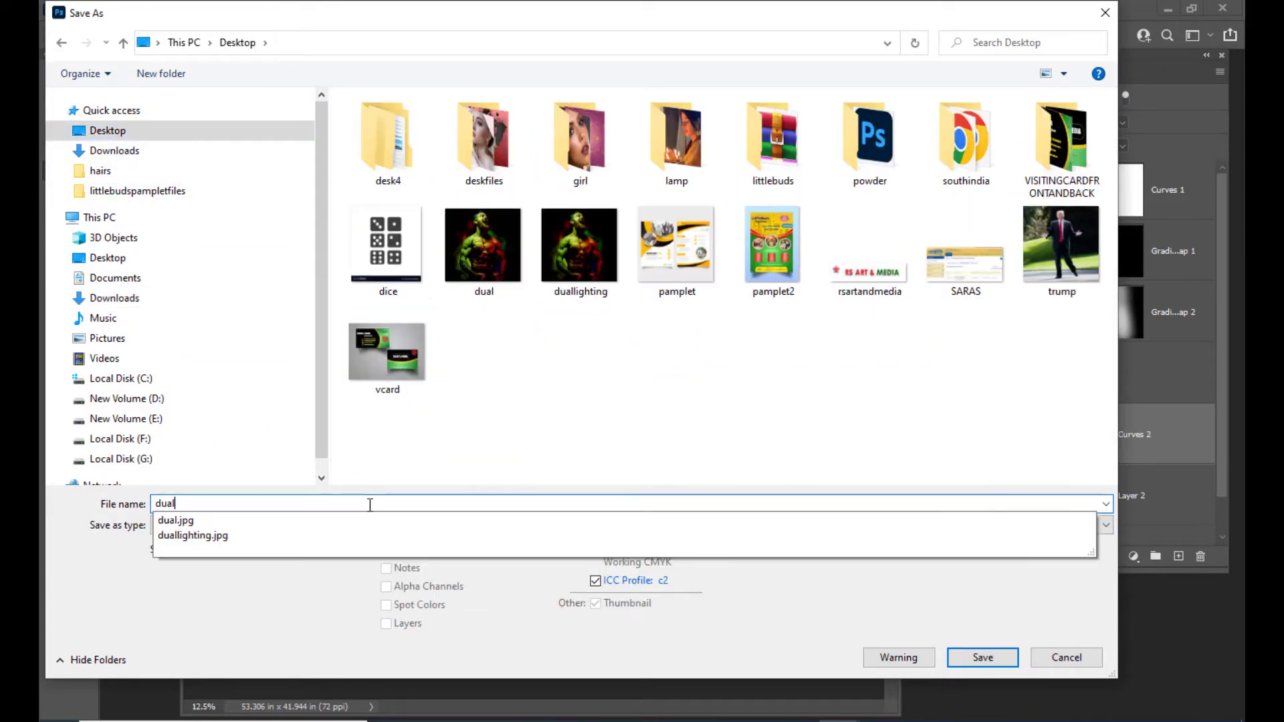
{"action": "type", "text": "lighting"}
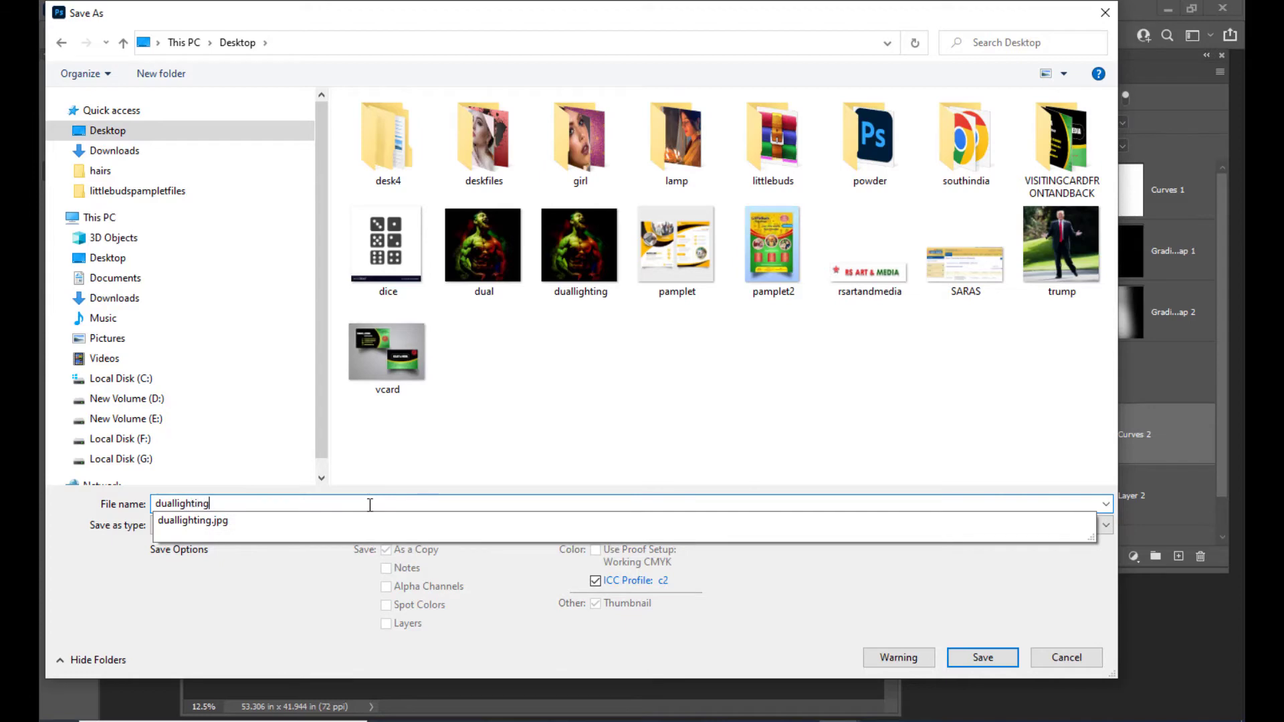
{"action": "type", "text": "final"}
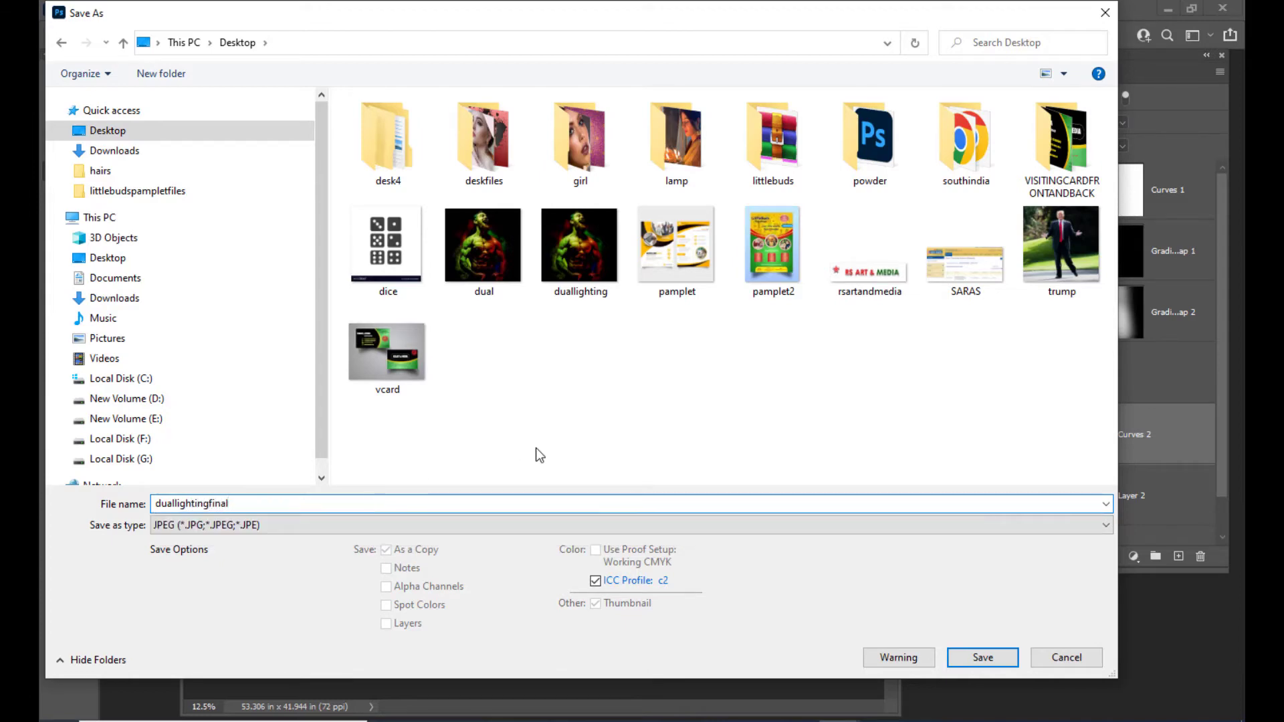
{"action": "left_click", "coordinate": [1011, 661]}
{"action": "left_click", "coordinate": [849, 206]}
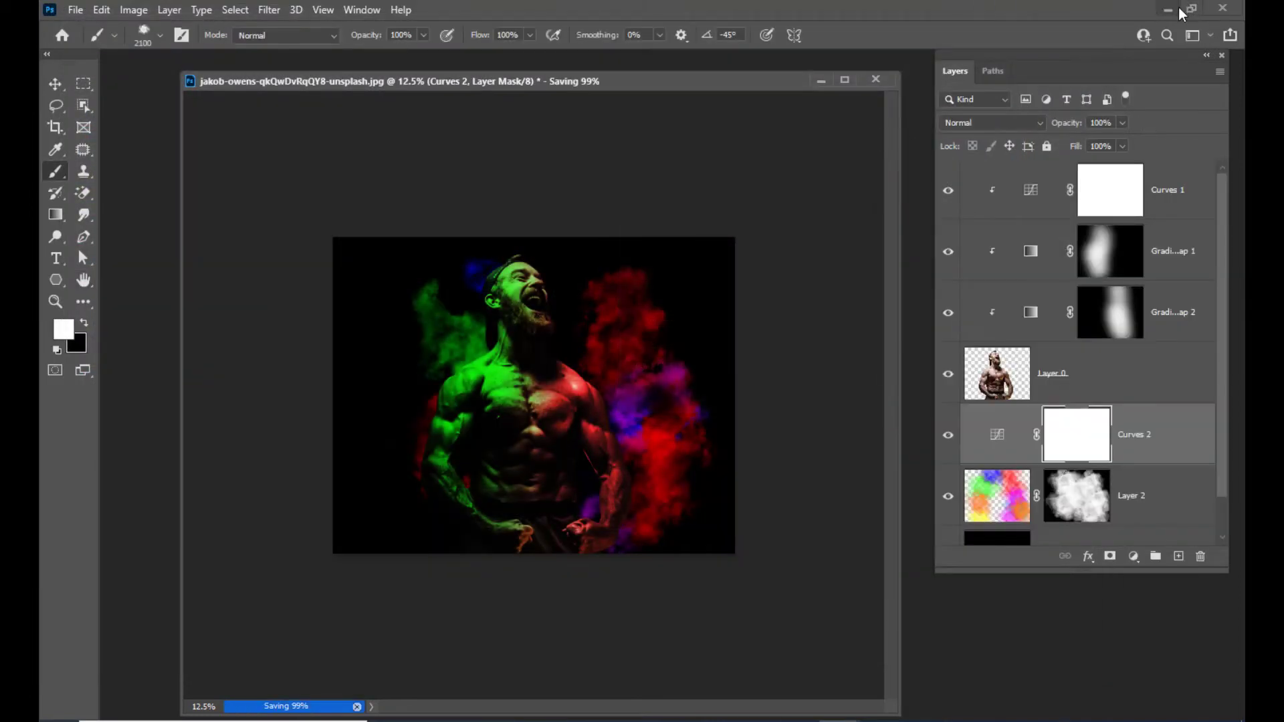
- Switch to the Windows desktop and open duallightingfinal.jpg in Photos to view the exported image
{"action": "left_click", "coordinate": [1169, 8]}
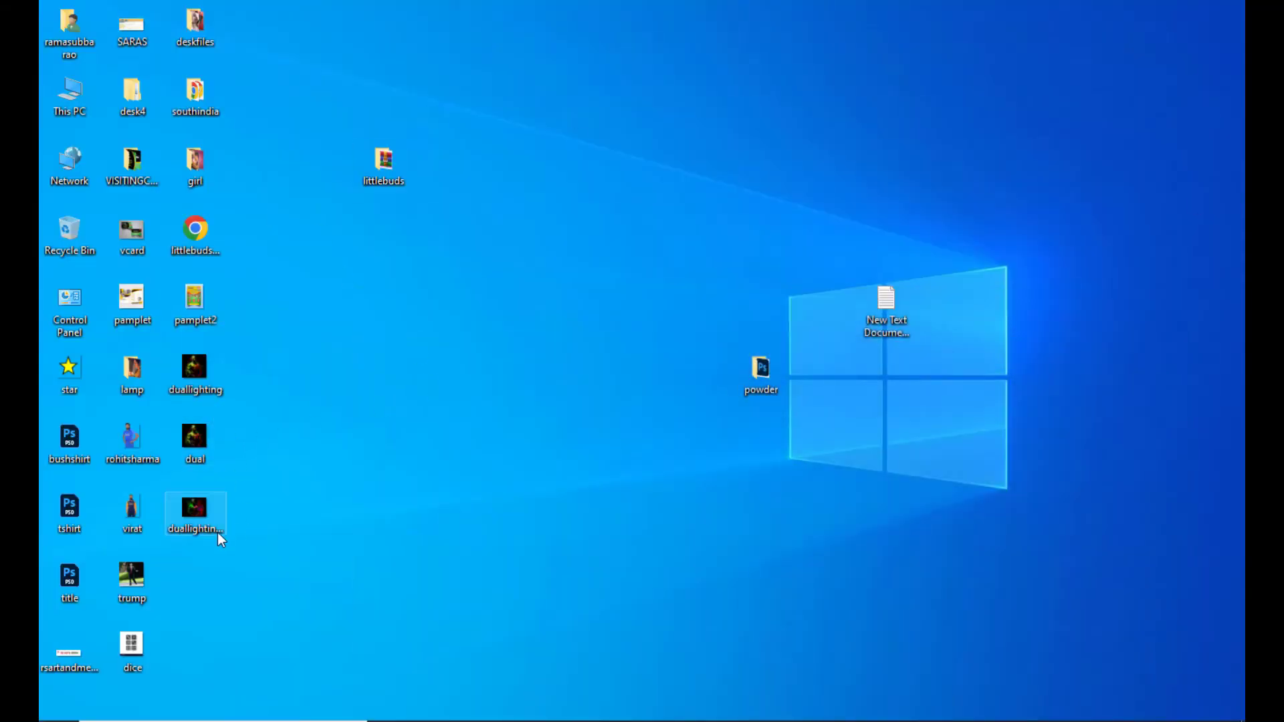
{"action": "double_click", "coordinate": [191, 512]}
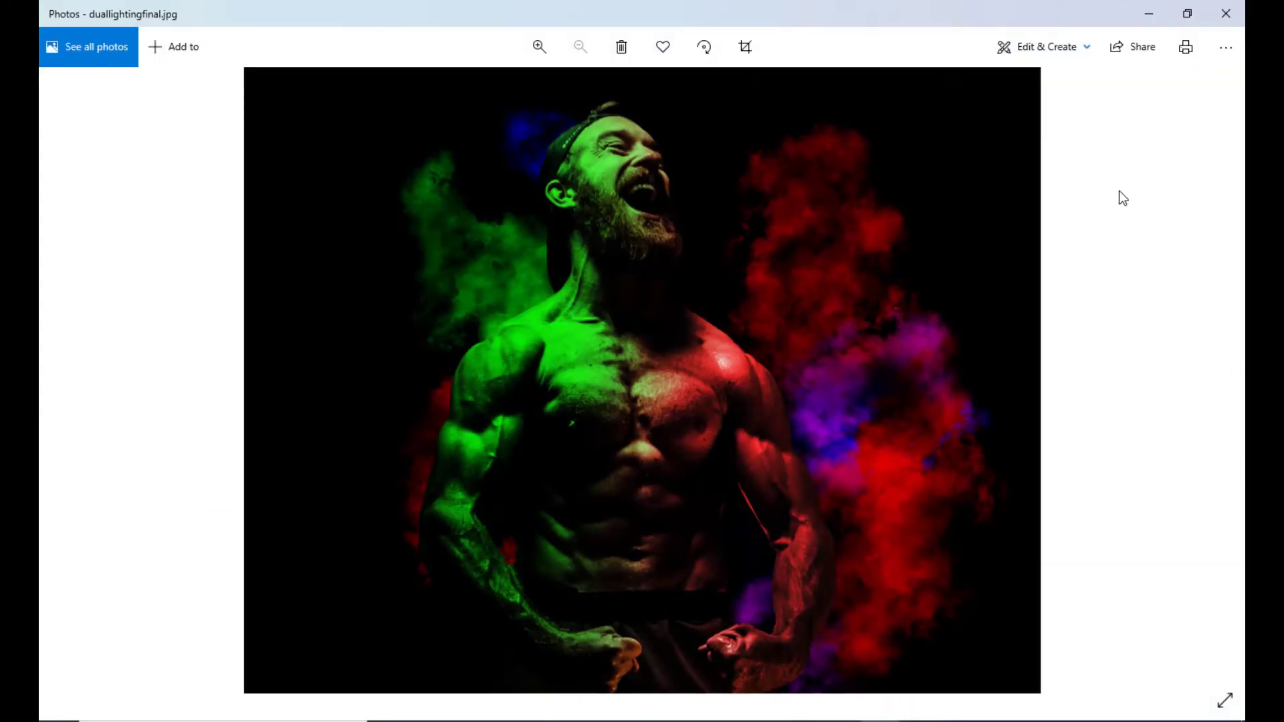